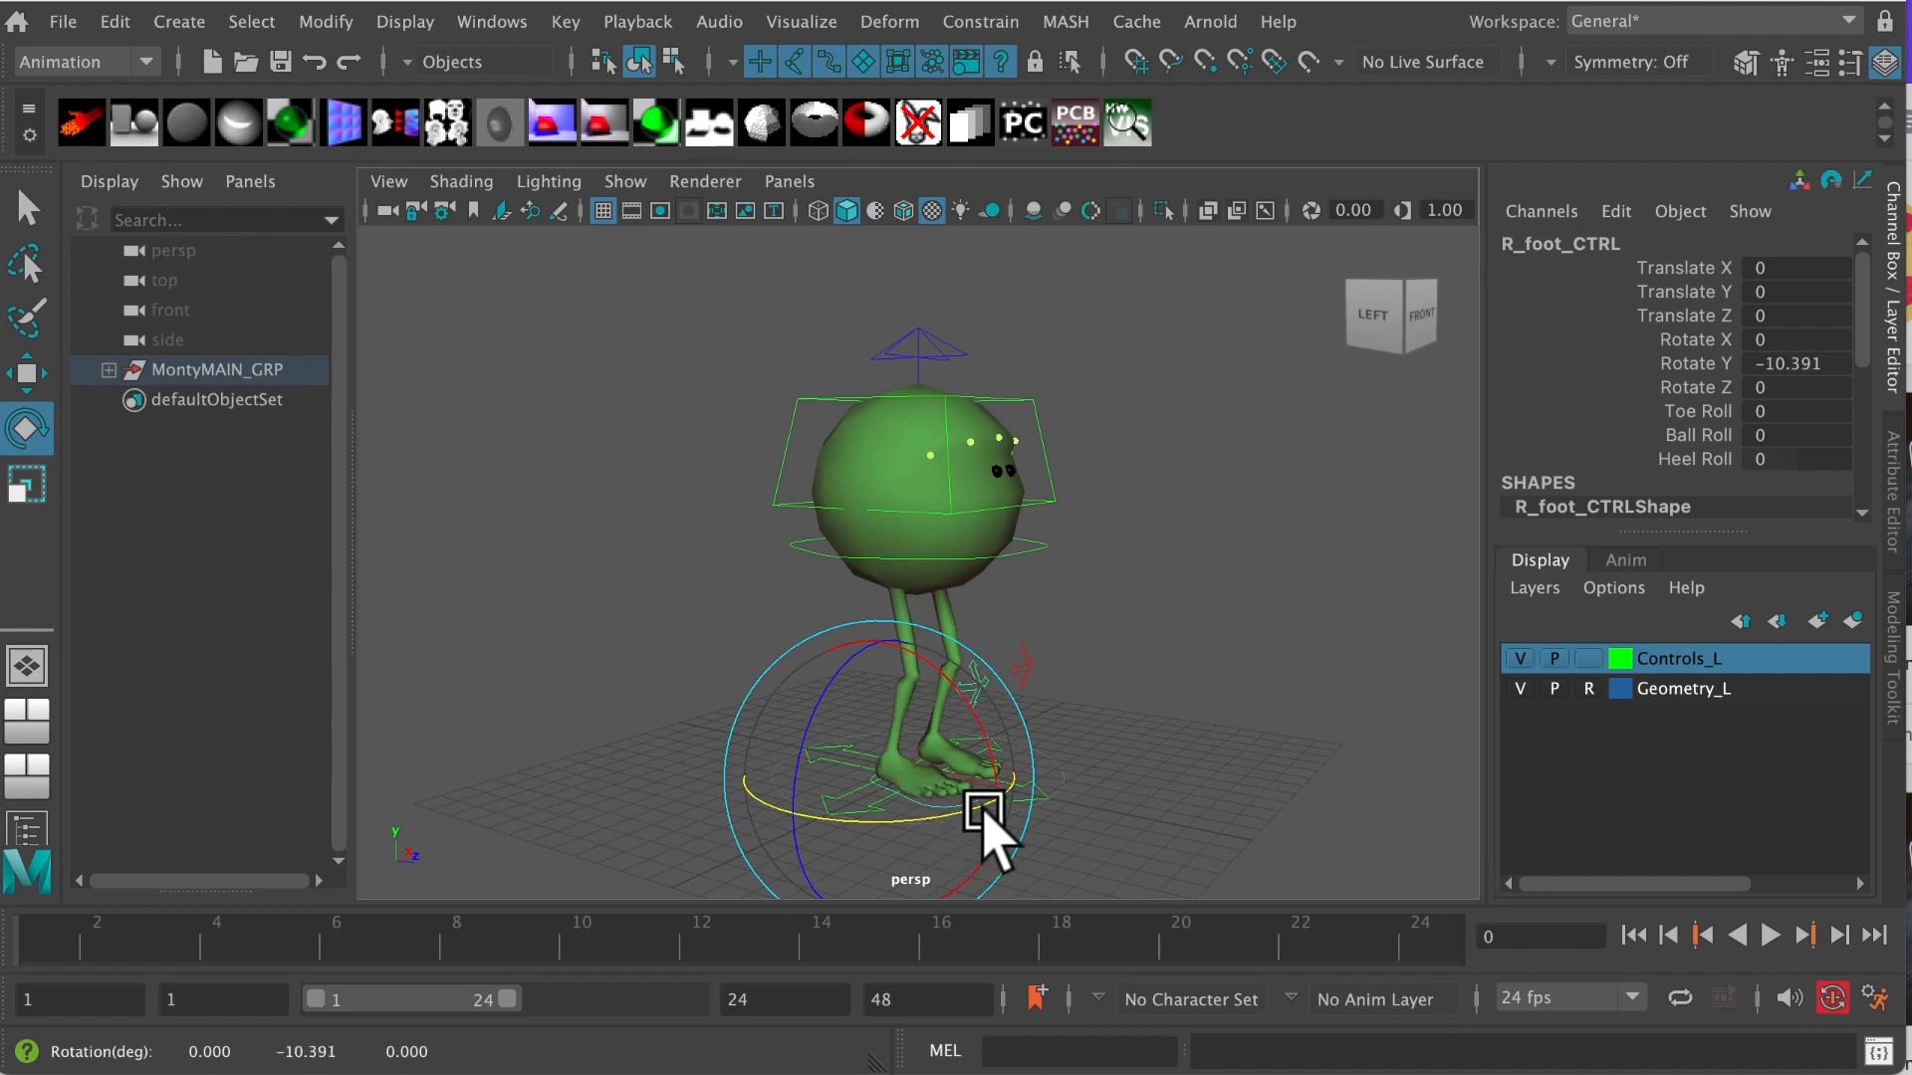
# - Rotate the left foot control about 14 degrees around the Y axis to turn the foot outward
pyautogui.click(1035, 792)
pyautogui.keyDown('alt'); pyautogui.moveTo(1031, 805); pyautogui.dragTo(1088, 670); pyautogui.keyUp('alt')
pyautogui.click(1015, 781)
# - Set Smooth Monty to 1 on the character's head control, and clear the selection
pyautogui.click(1039, 544)
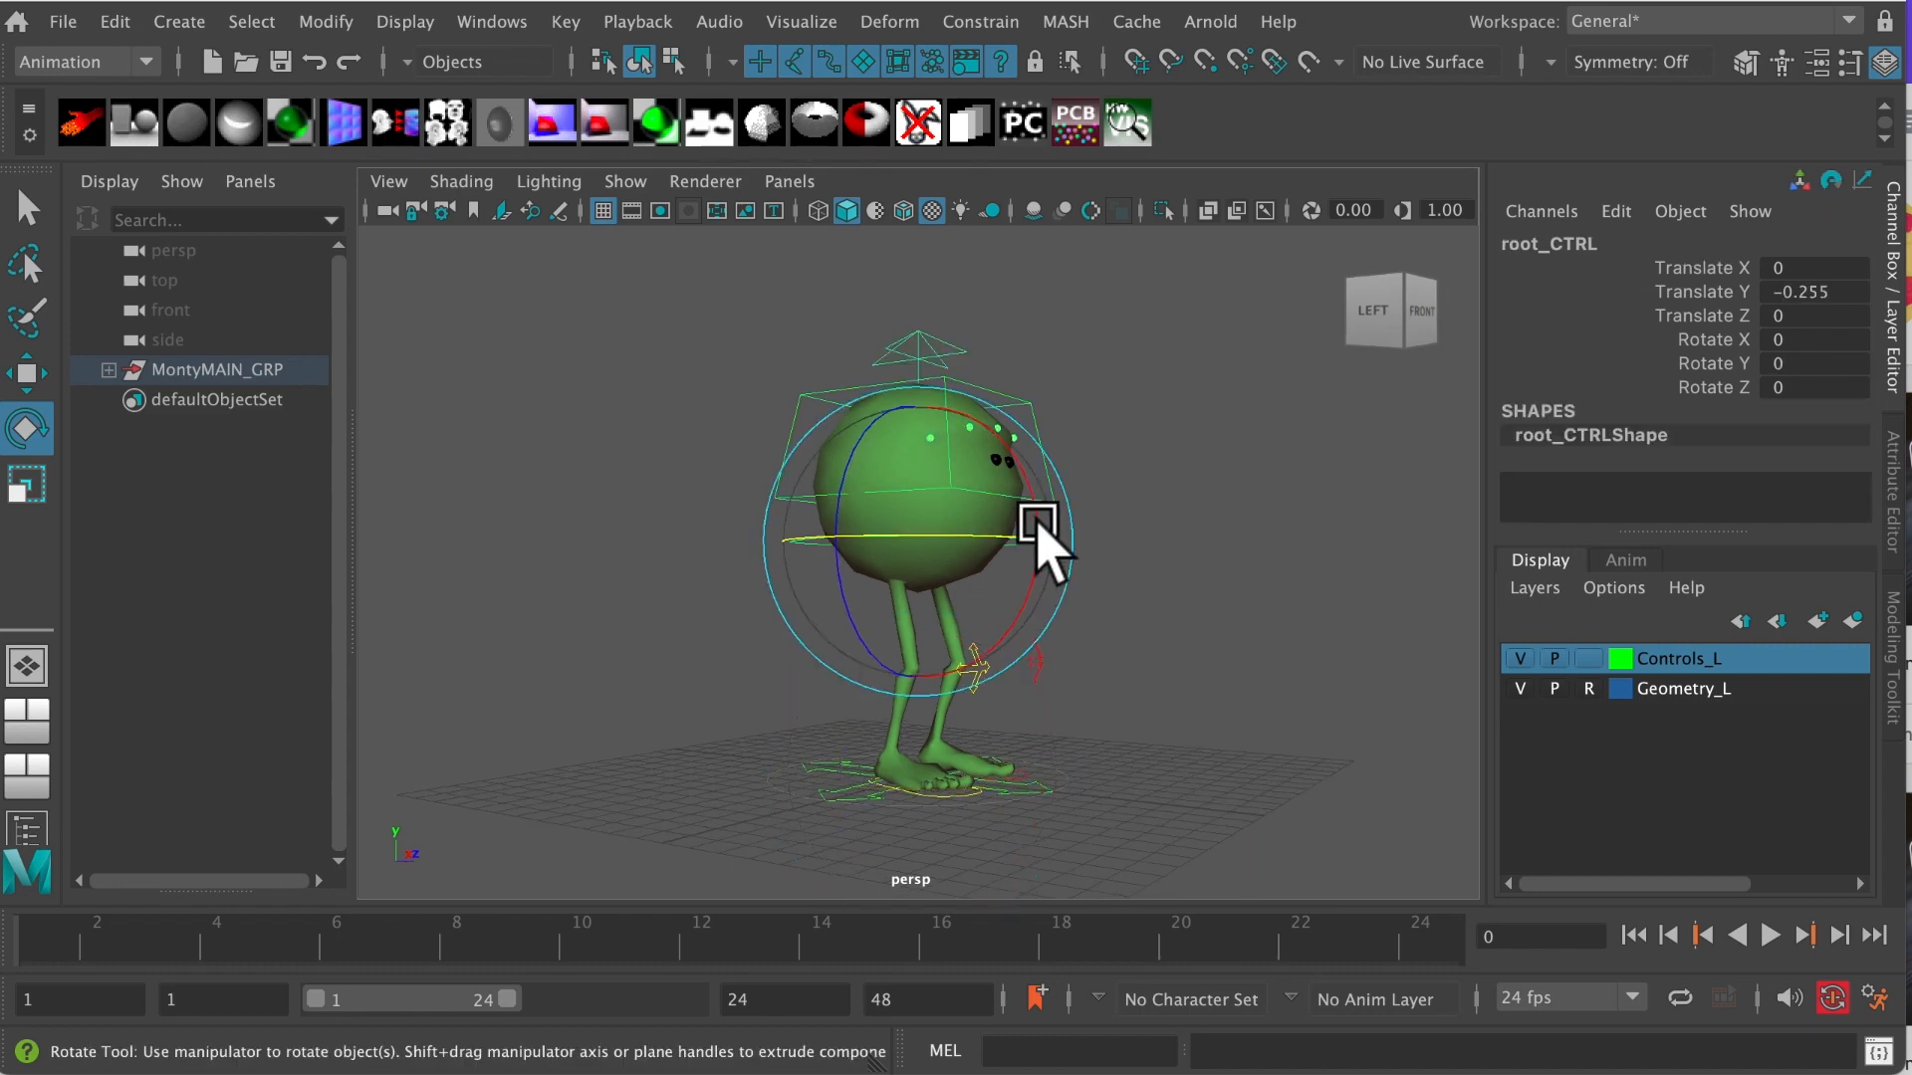
pyautogui.keyDown('alt'); pyautogui.moveTo(1118, 427); pyautogui.dragTo(1025, 379); pyautogui.keyUp('alt')
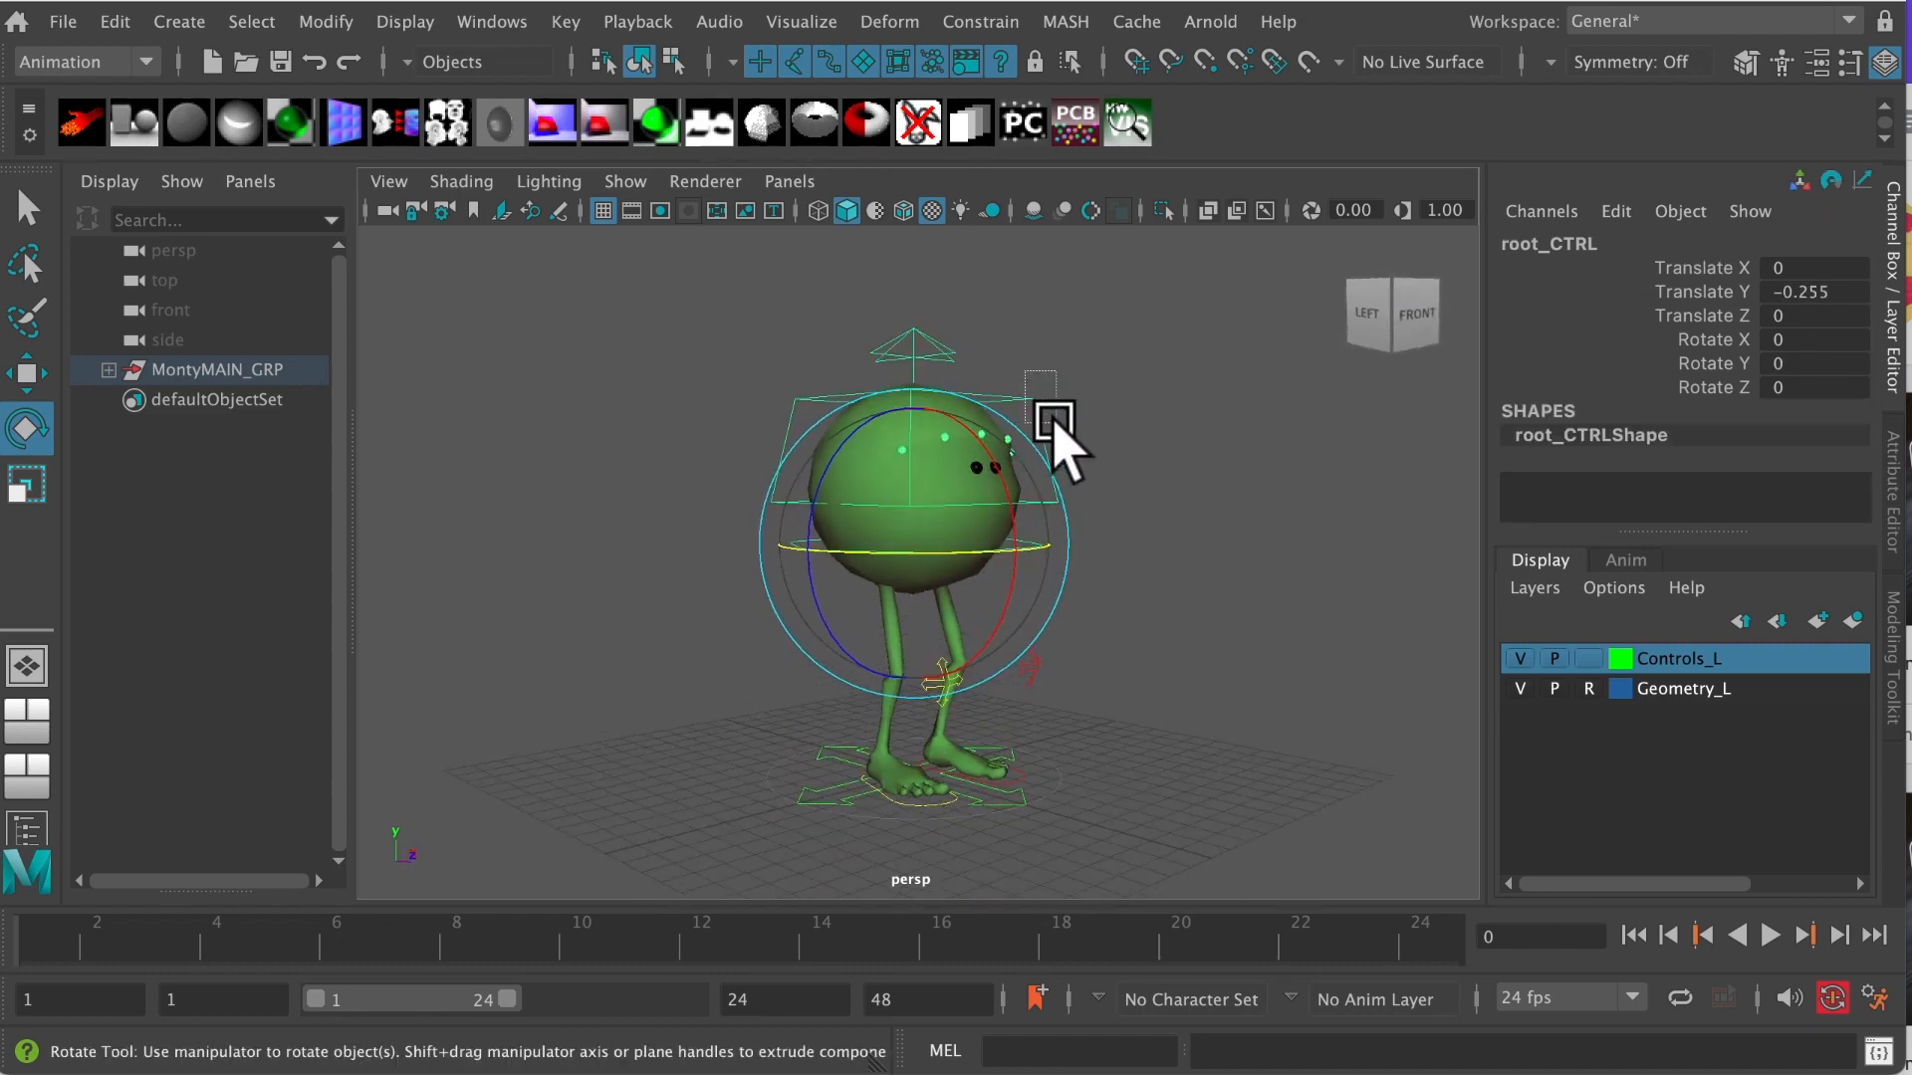
pyautogui.click(1062, 441)
pyautogui.click(1802, 386)
pyautogui.write('1')
pyautogui.press('Return')
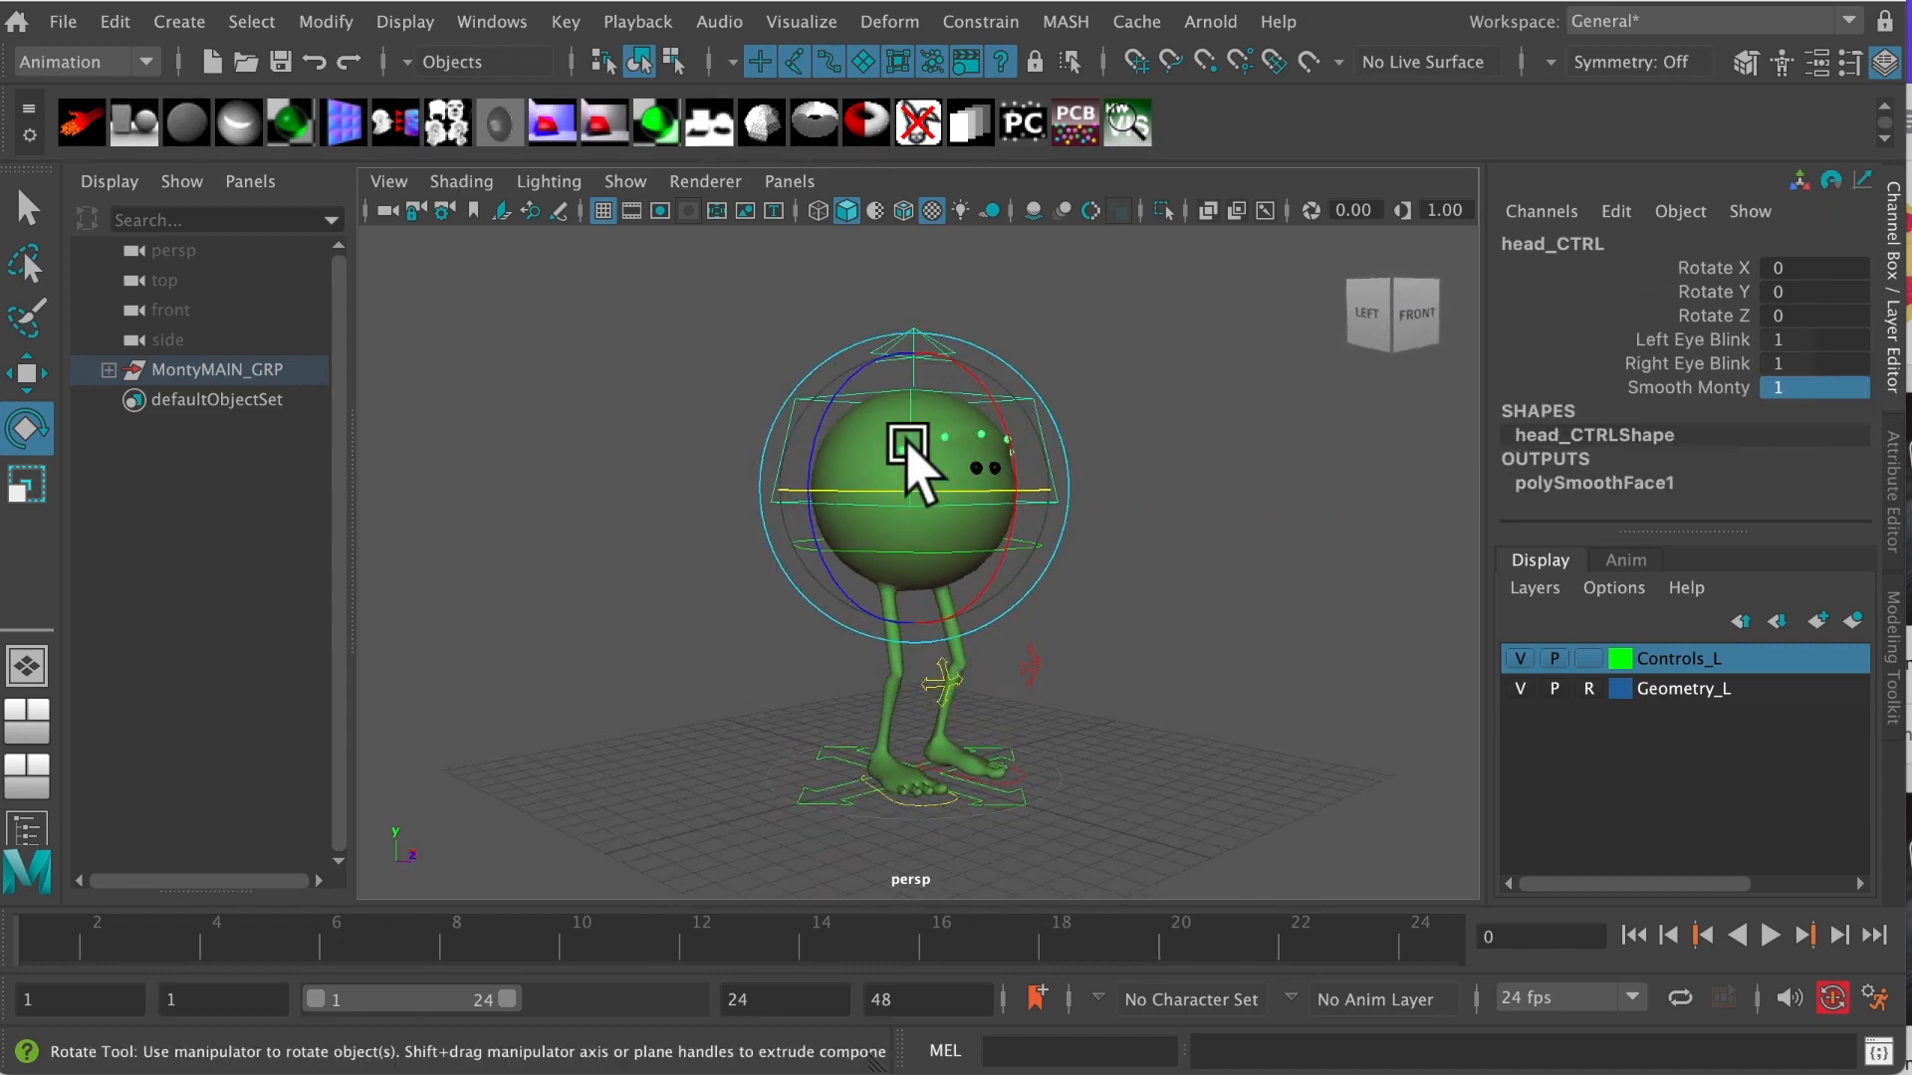
pyautogui.keyDown('alt'); pyautogui.moveTo(909, 444); pyautogui.dragTo(823, 564); pyautogui.keyUp('alt')
pyautogui.click(1088, 570)
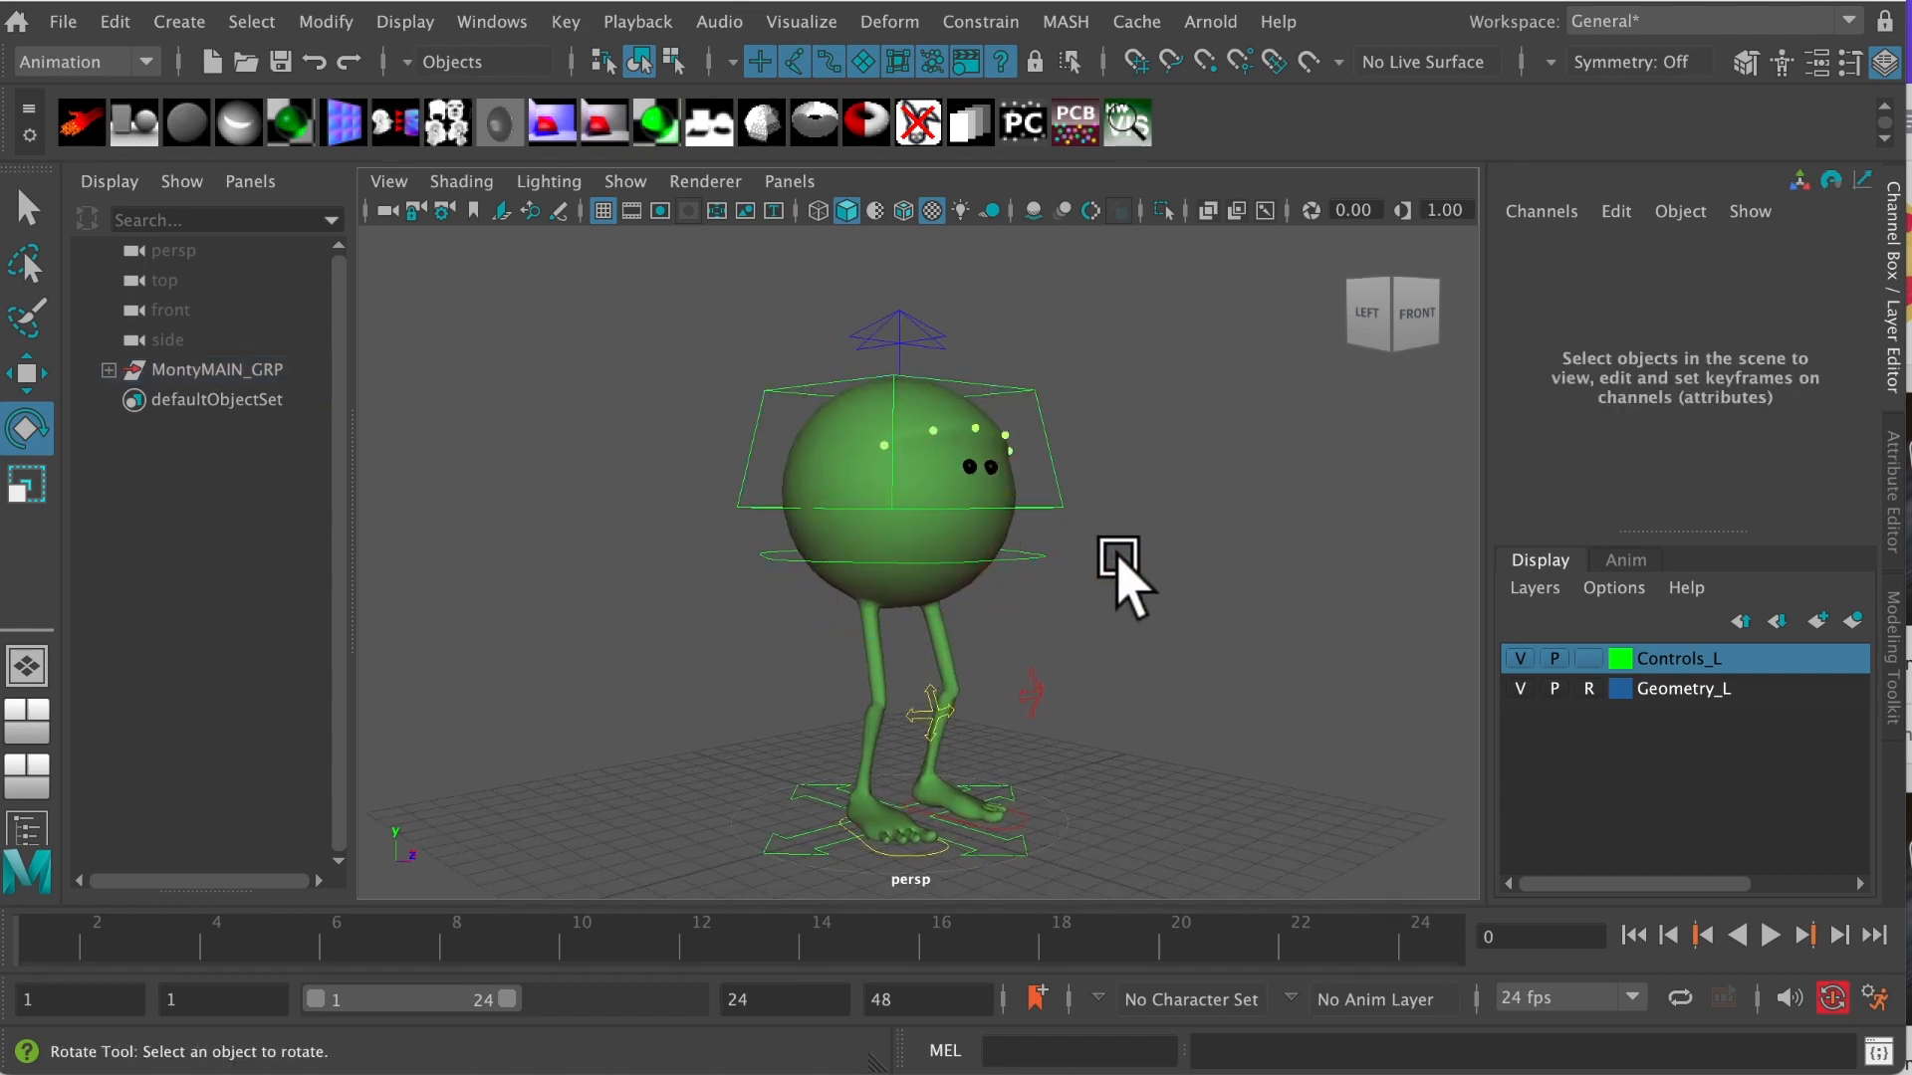
pyautogui.keyDown('alt'); pyautogui.moveTo(1080, 499); pyautogui.dragTo(1080, 567); pyautogui.keyUp('alt')
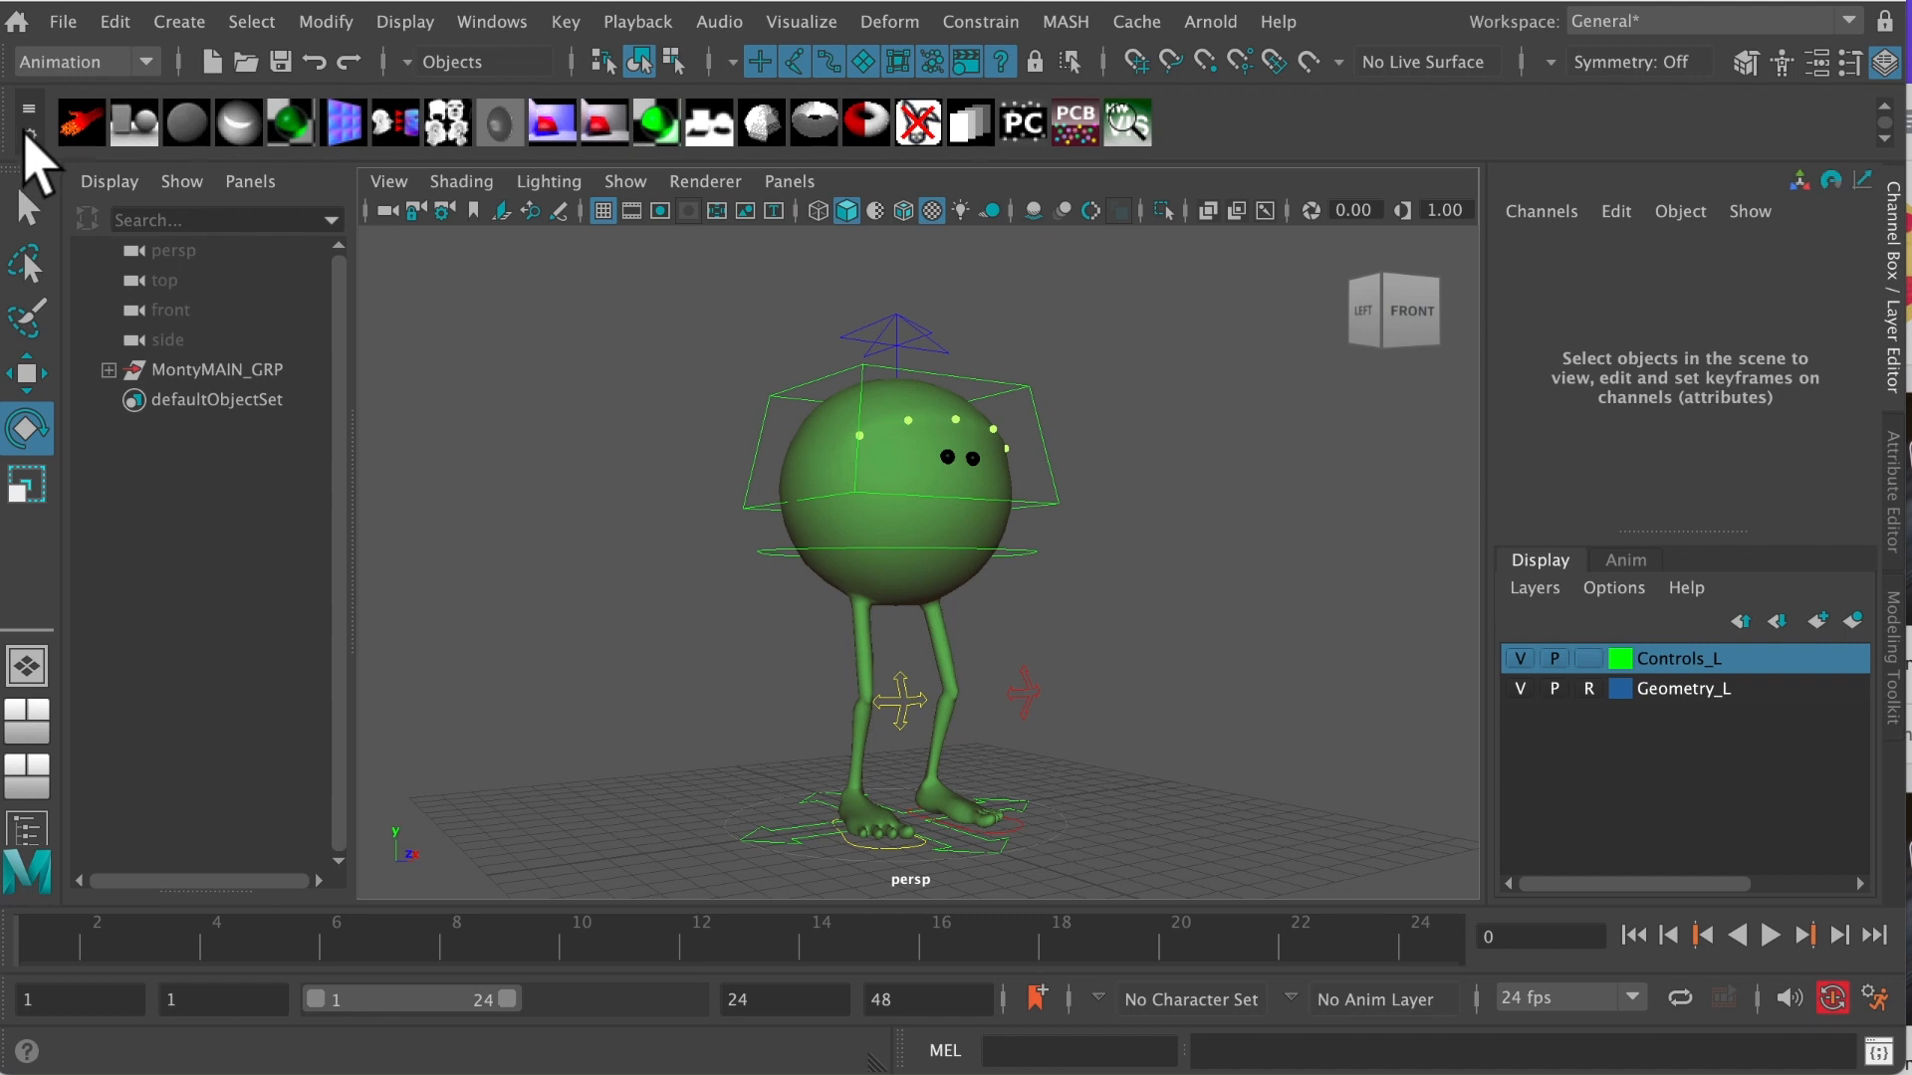
# - Create a new shelf named monty
pyautogui.click(29, 135)
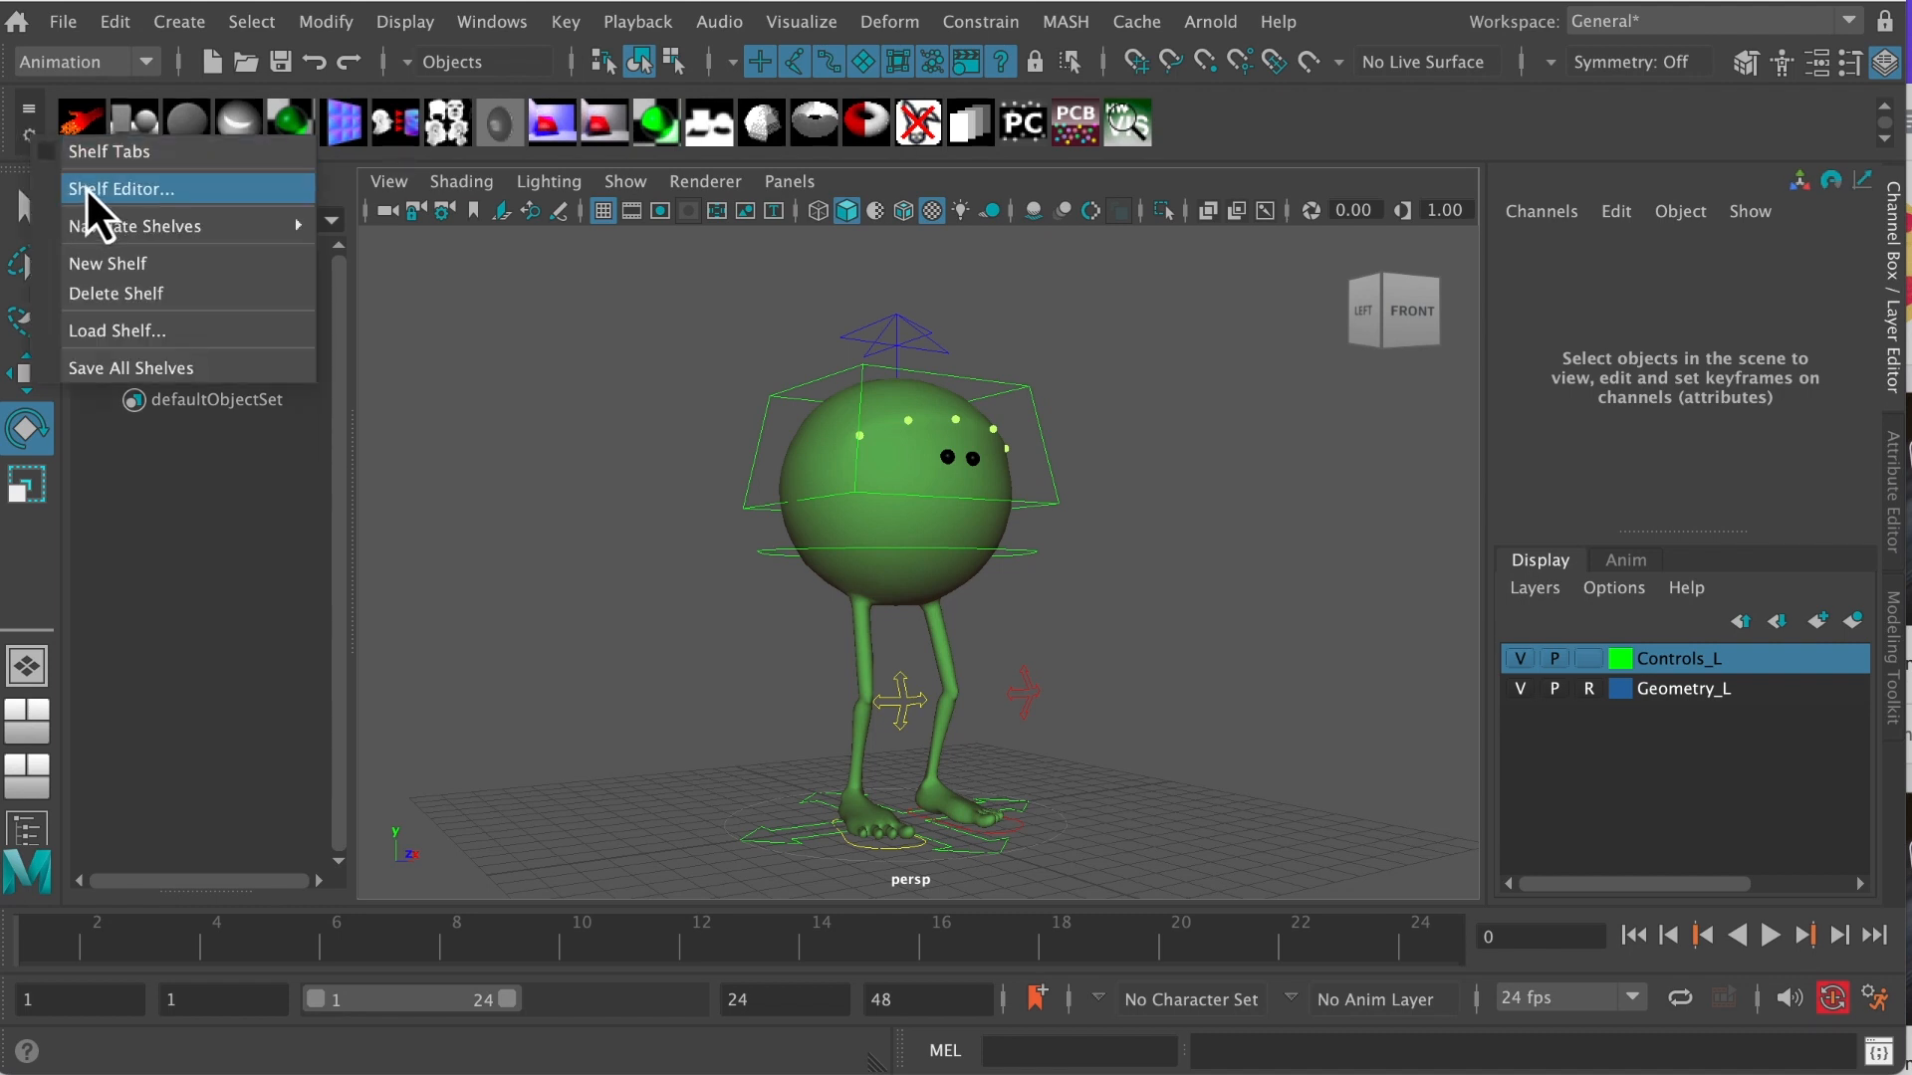
pyautogui.click(108, 266)
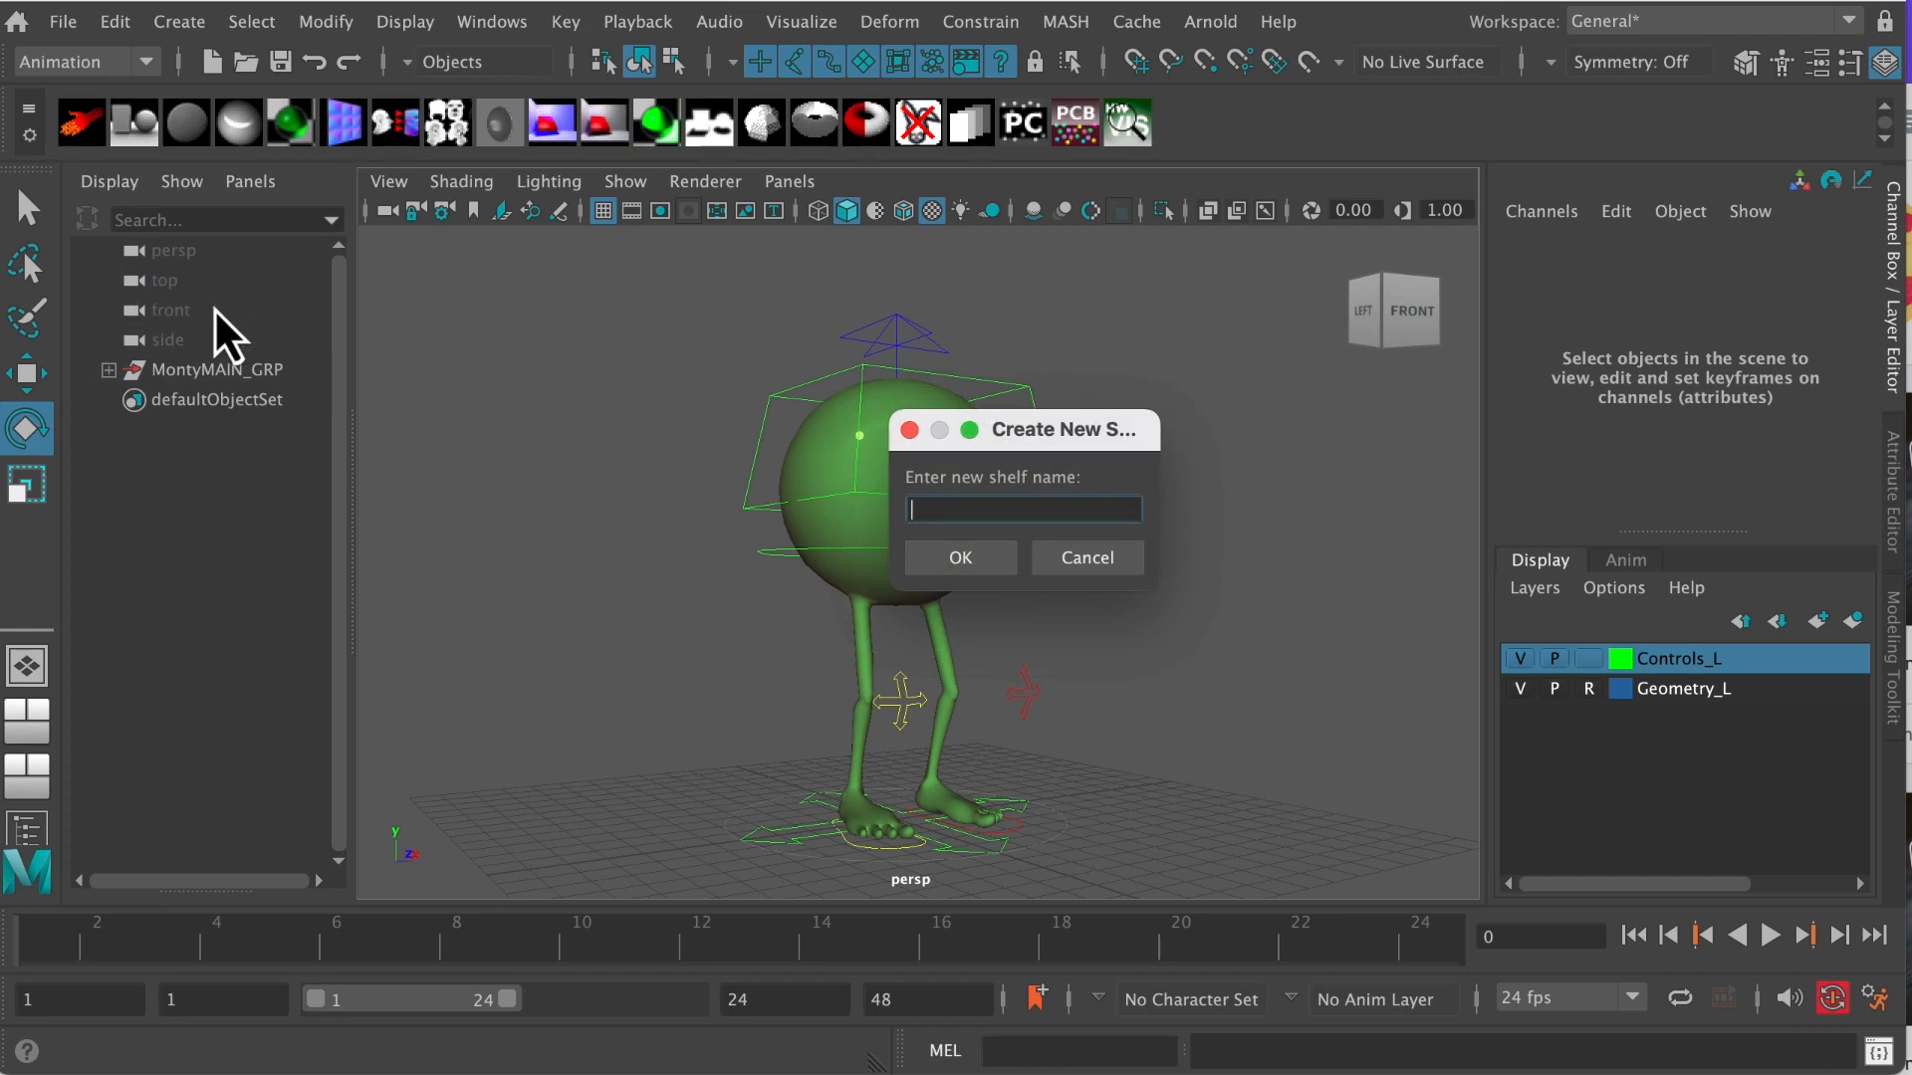
pyautogui.click(959, 558)
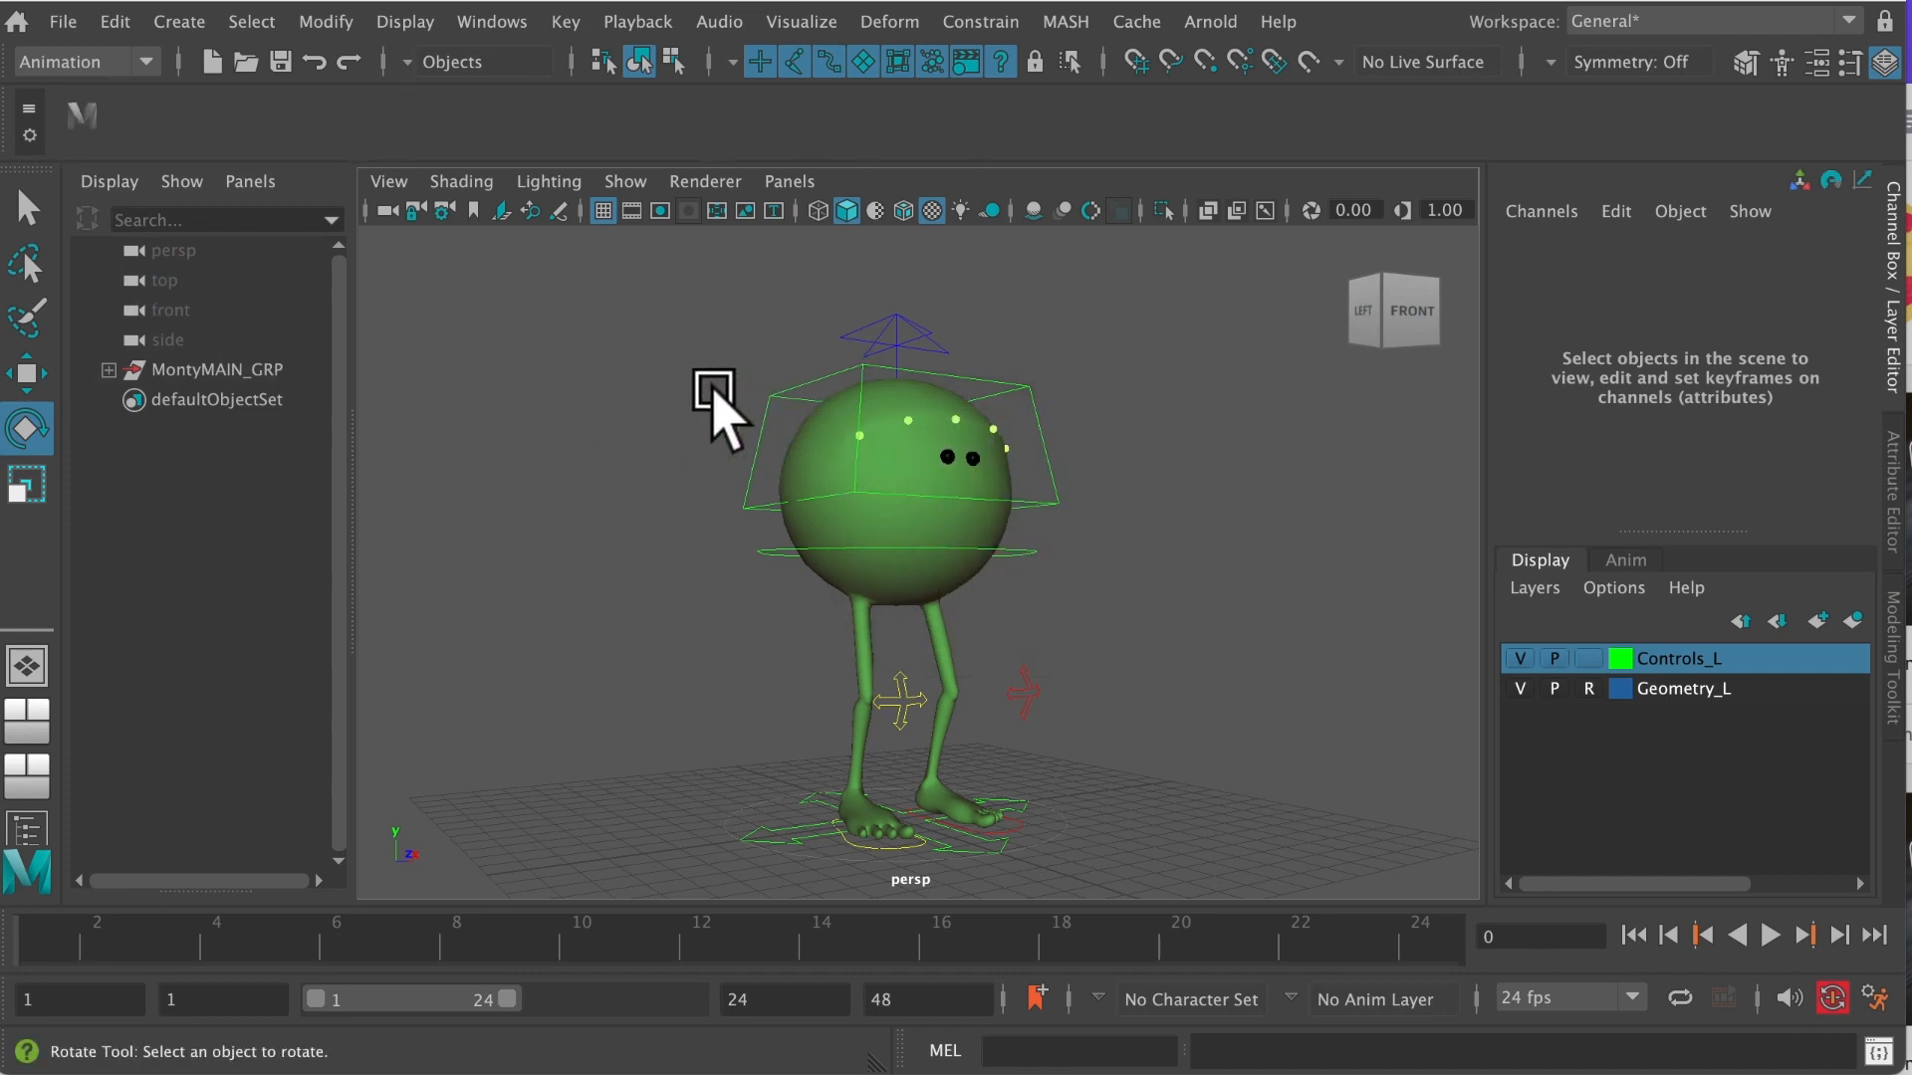
# - Select the character's root control and open the Script Editor at the latest history lines
pyautogui.click(1031, 593)
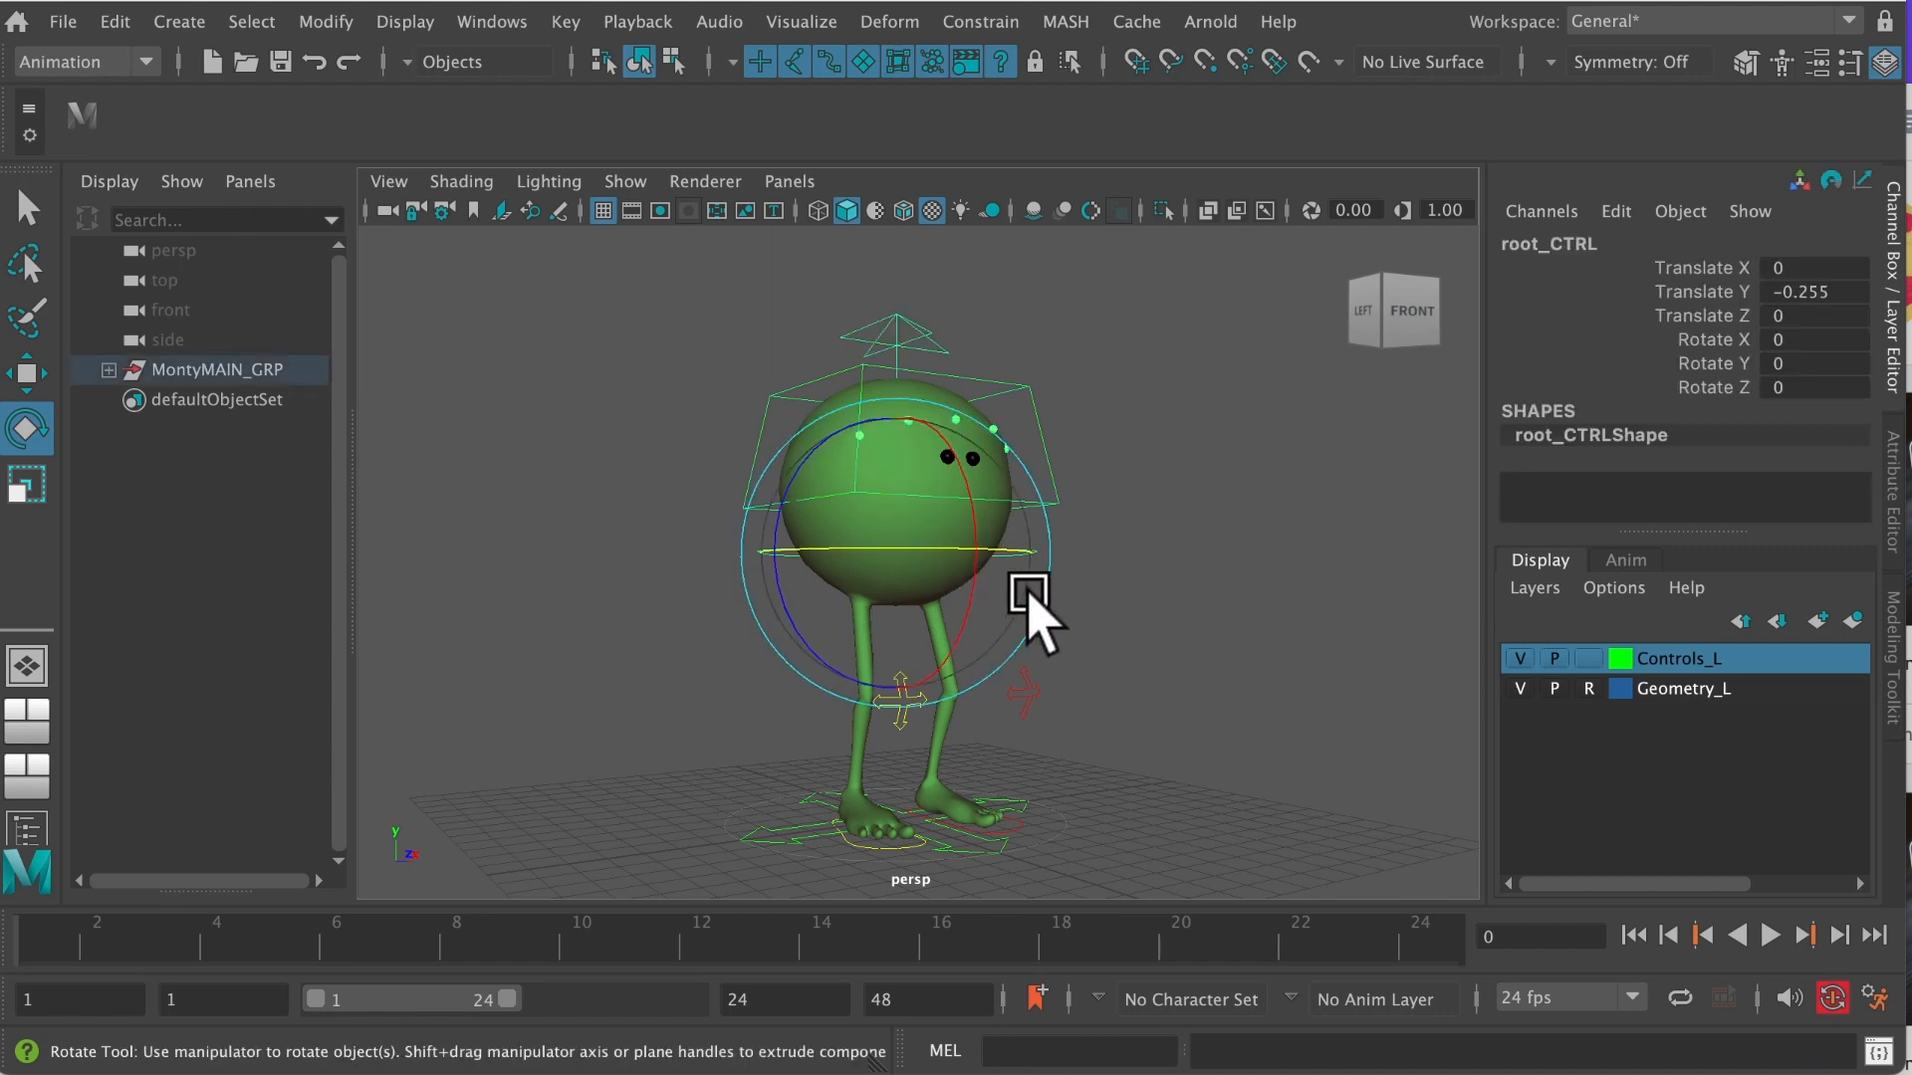
pyautogui.moveTo(1030, 596)
pyautogui.keyDown('alt'); pyautogui.mouseDown()
pyautogui.moveTo(1066, 607)
pyautogui.moveTo(1045, 582)
pyautogui.moveTo(1045, 606)
pyautogui.moveTo(1055, 585)
pyautogui.mouseUp(); pyautogui.keyUp('alt')
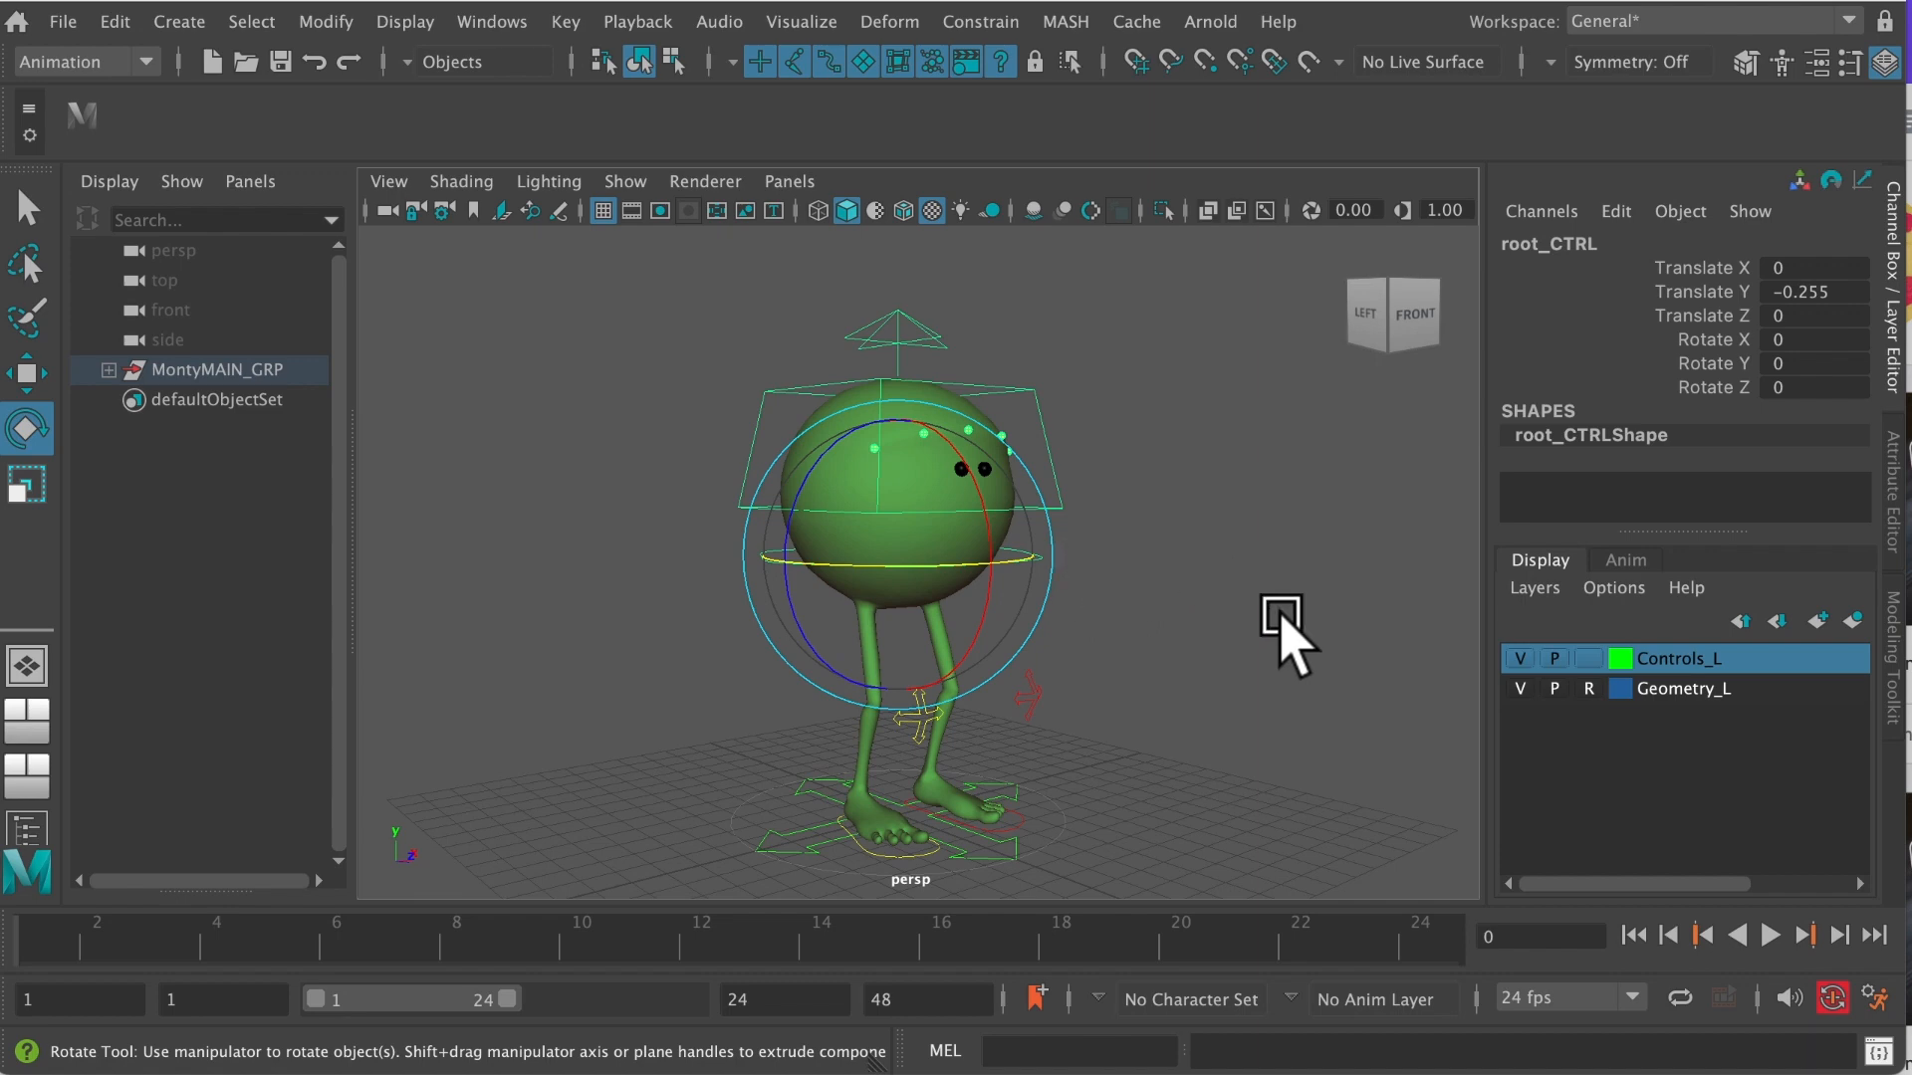
pyautogui.click(1879, 1051)
pyautogui.moveTo(1579, 362); pyautogui.dragTo(1526, 151)
pyautogui.moveTo(1754, 521); pyautogui.dragTo(1754, 533)
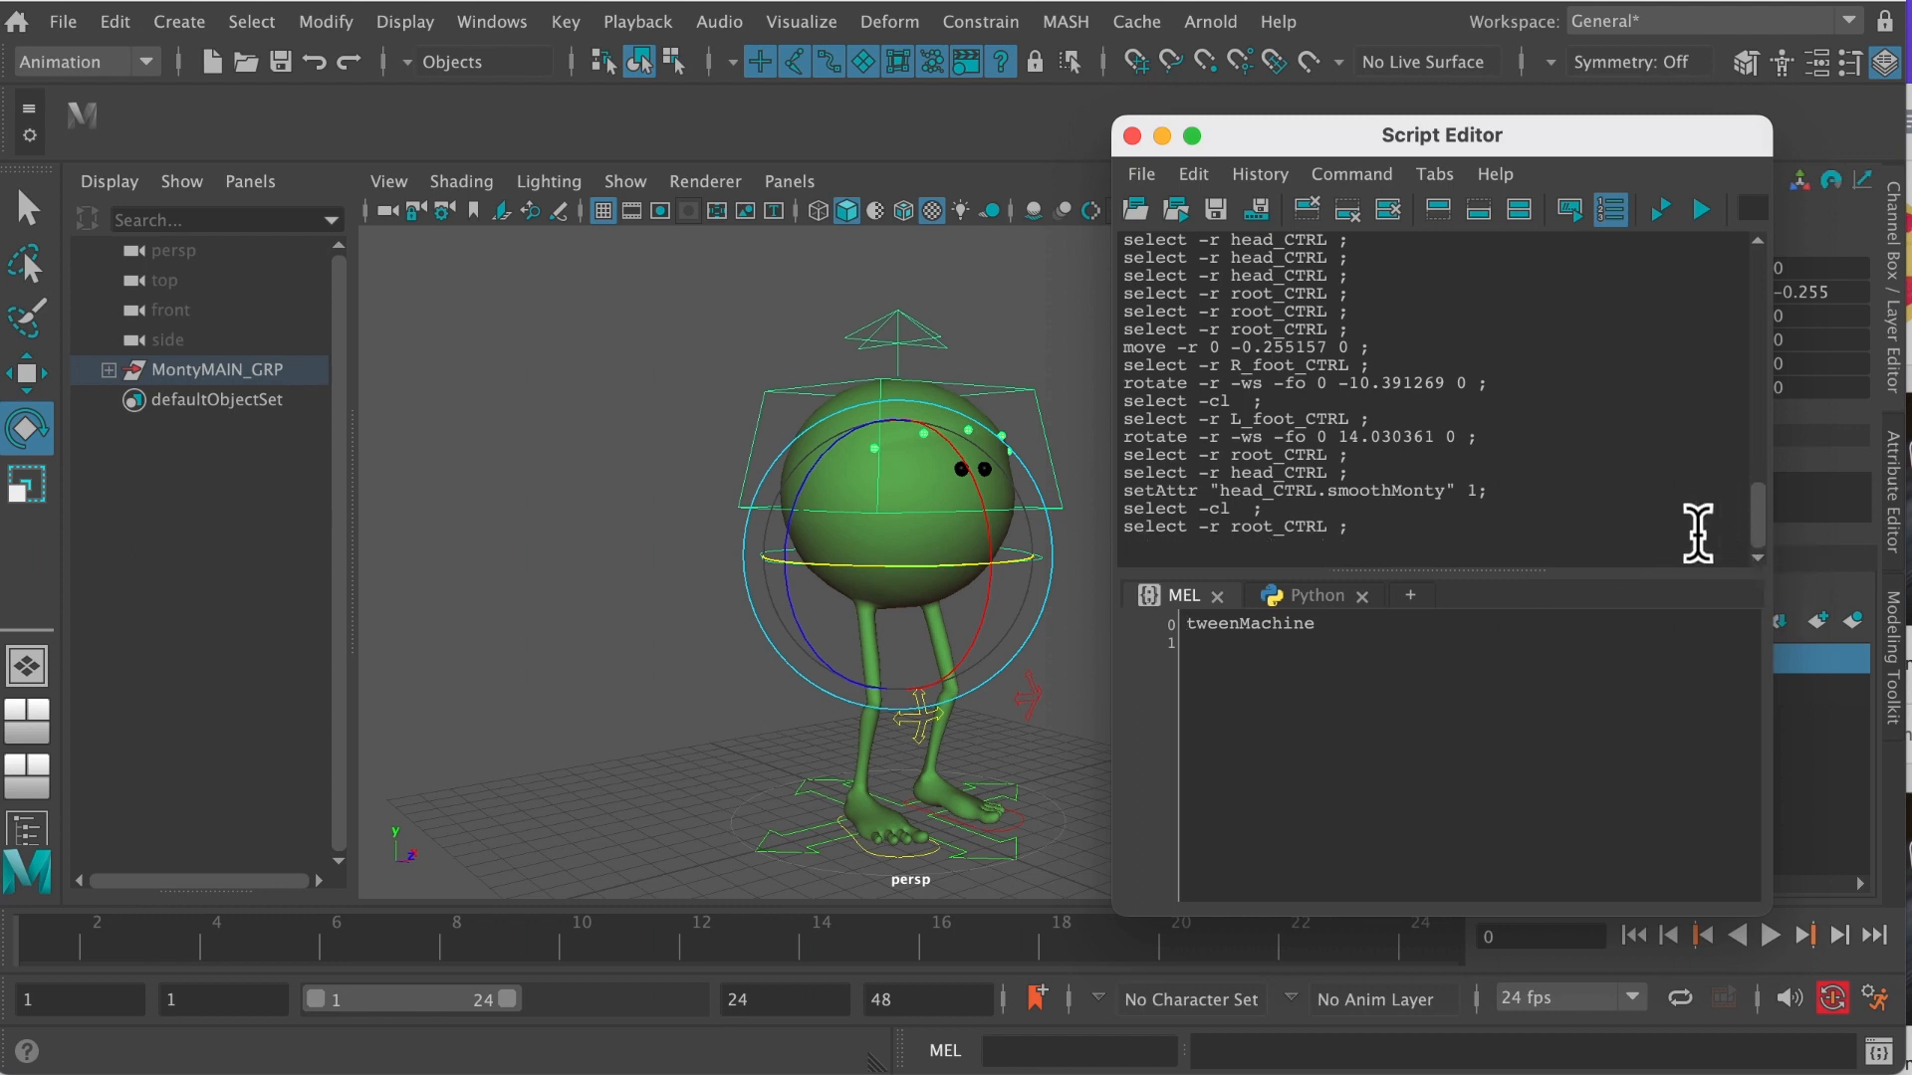
# - Copy the "select -r root_CTRL ;" command from the Script Editor history
pyautogui.moveTo(1355, 528); pyautogui.dragTo(1136, 527)
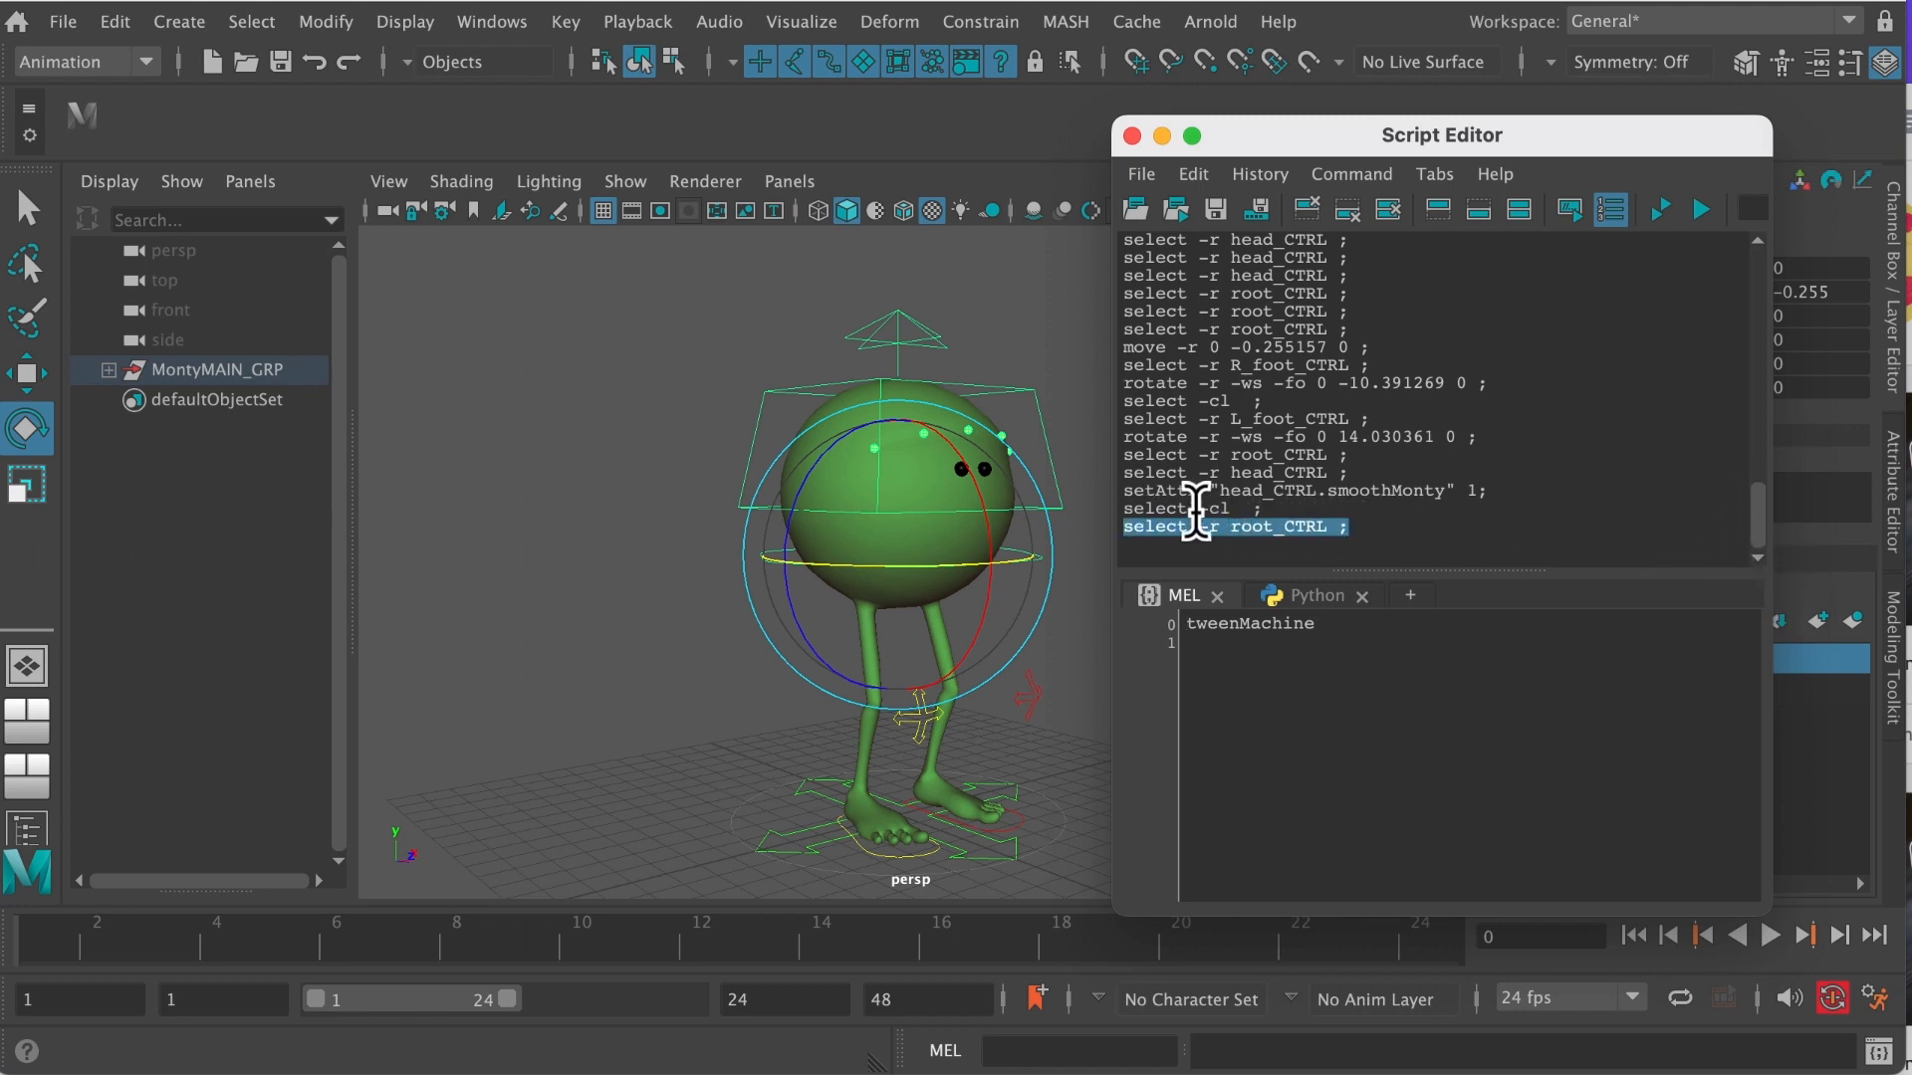
pyautogui.rightClick(1232, 531)
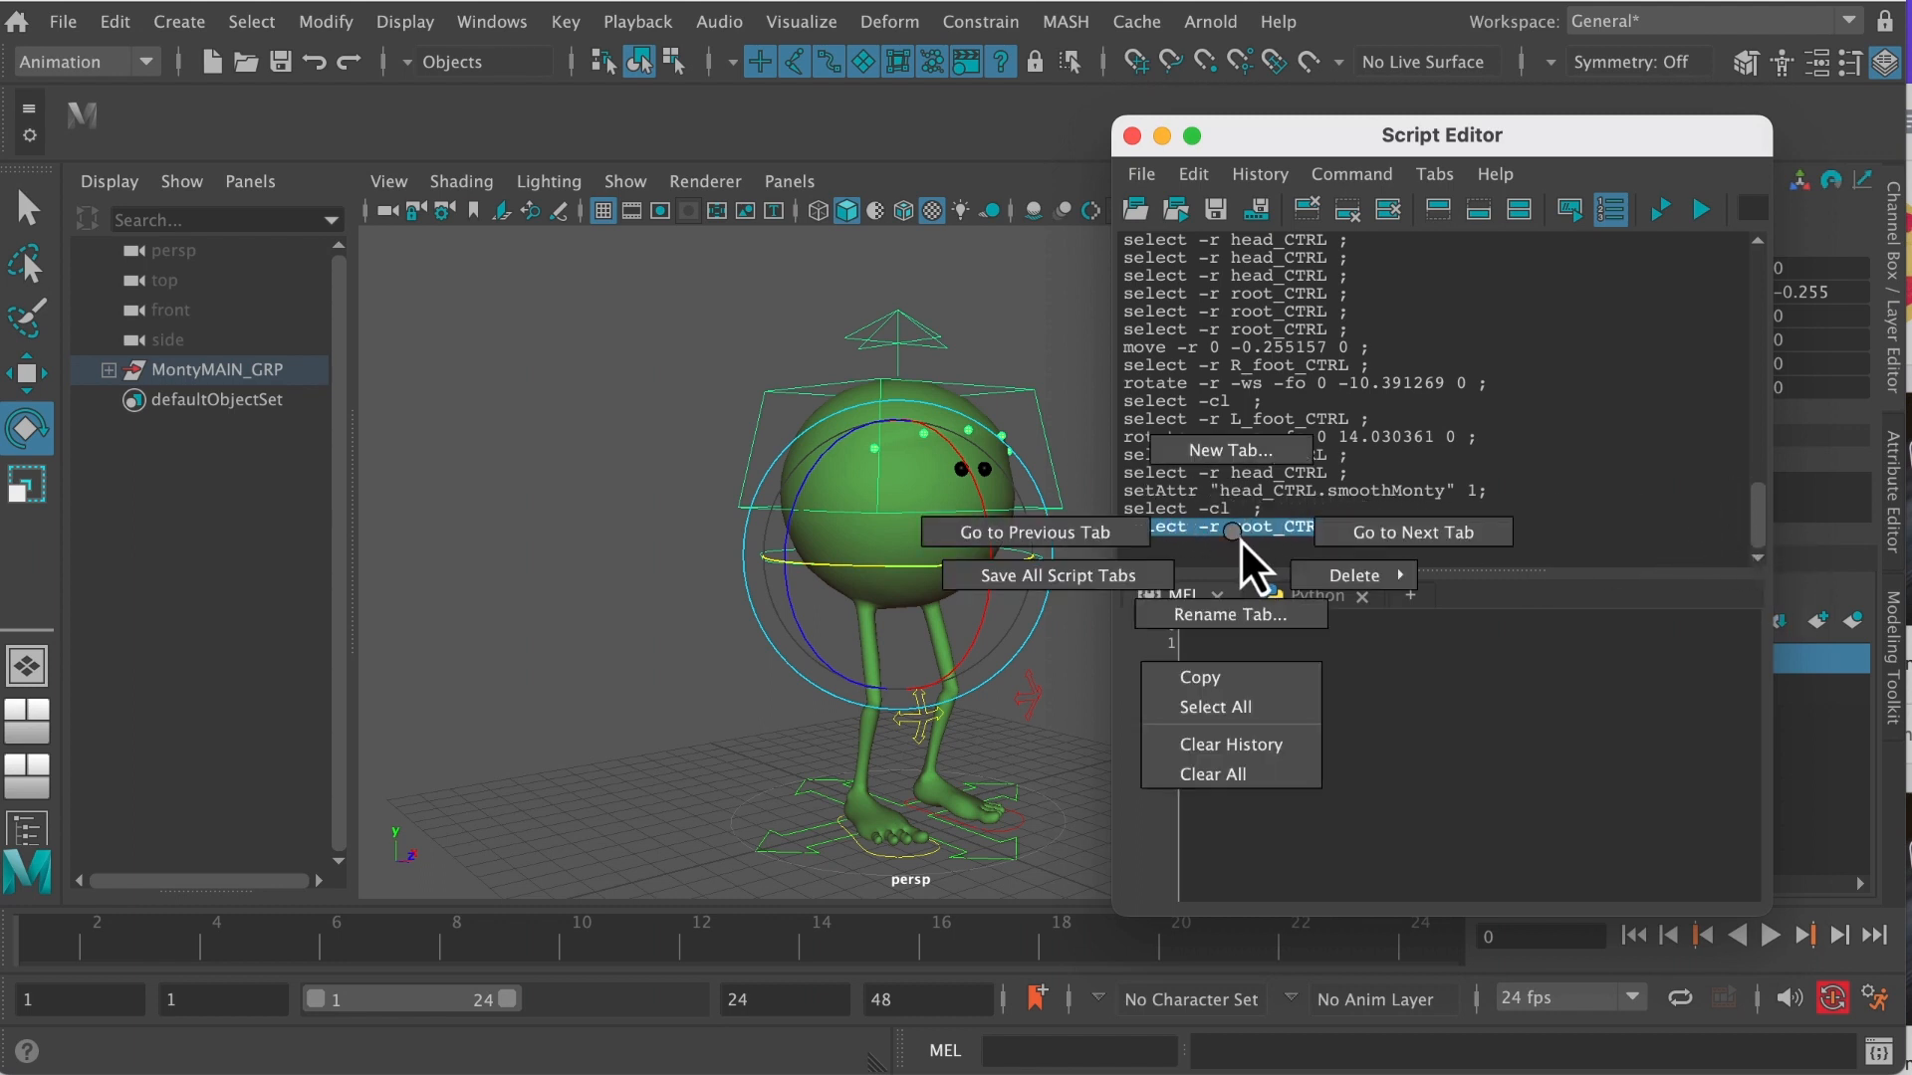
pyautogui.click(1209, 677)
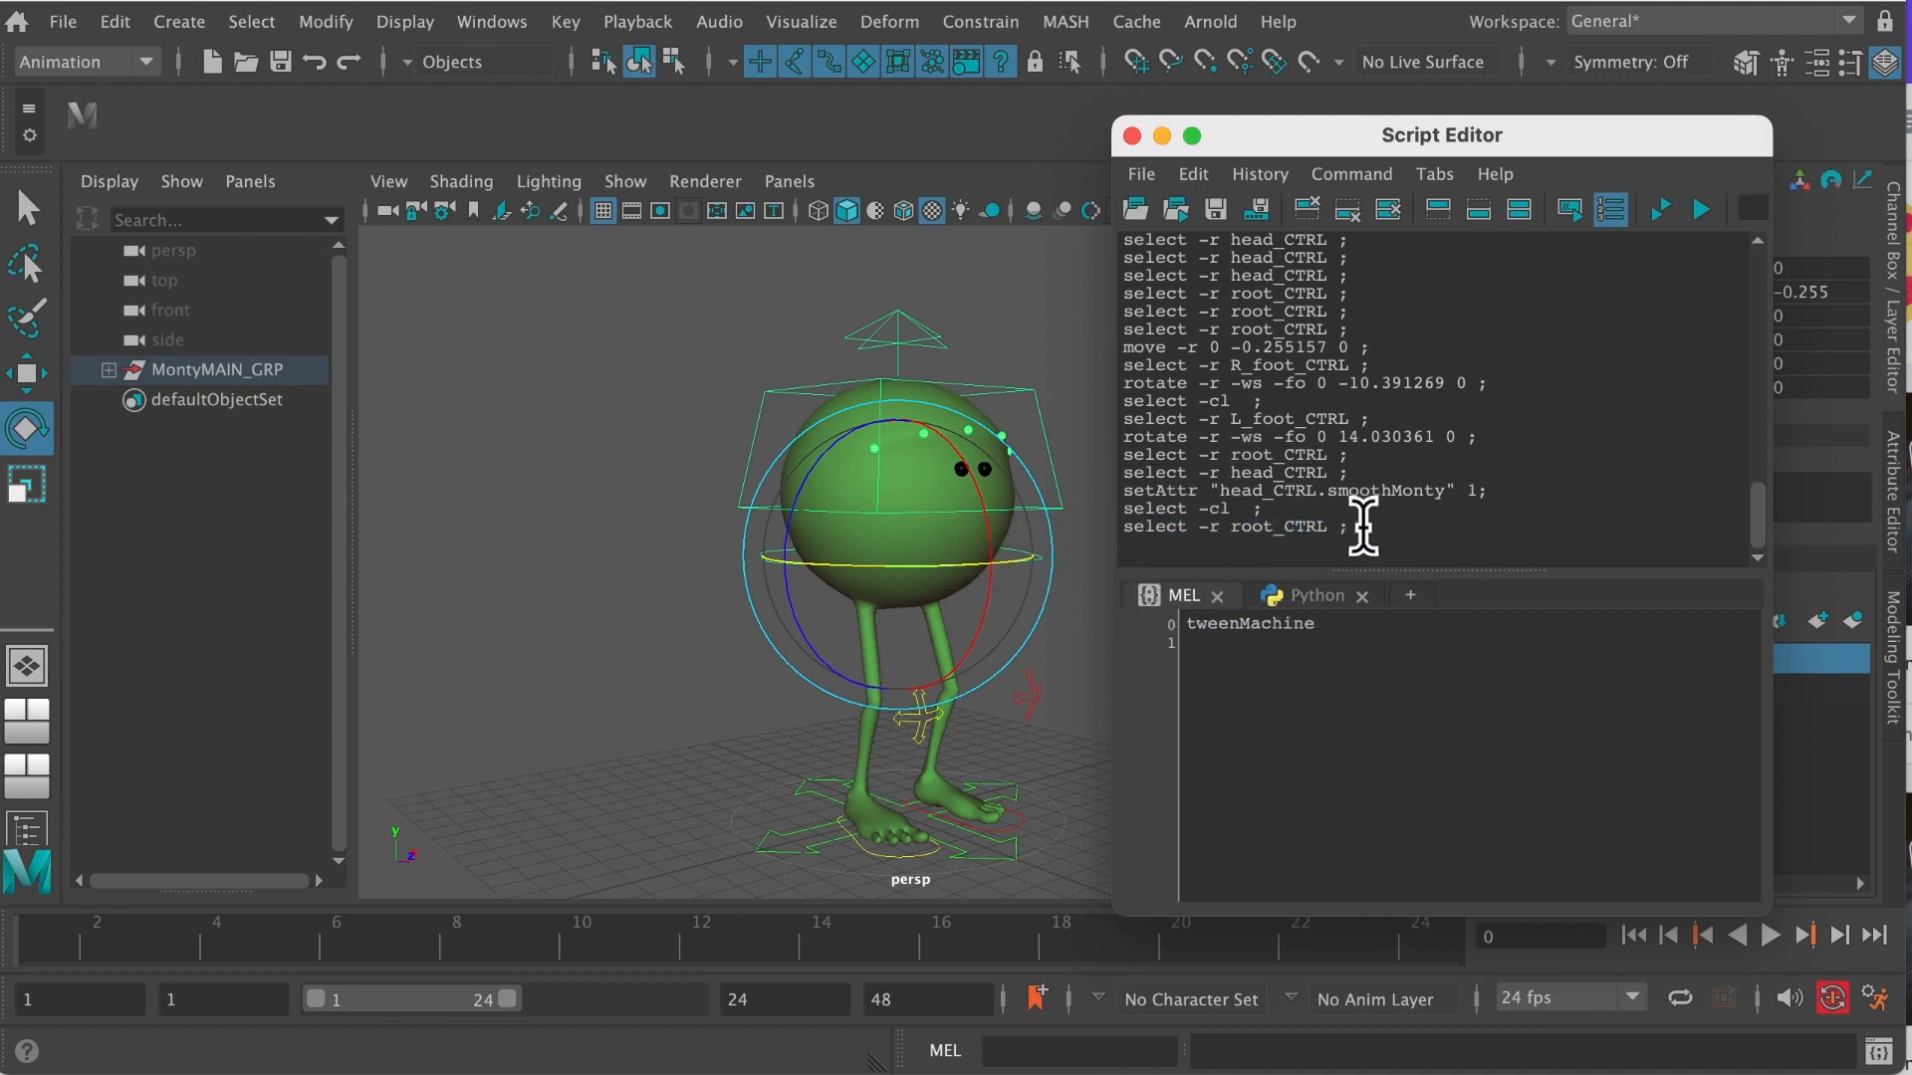
pyautogui.rightClick(1198, 528)
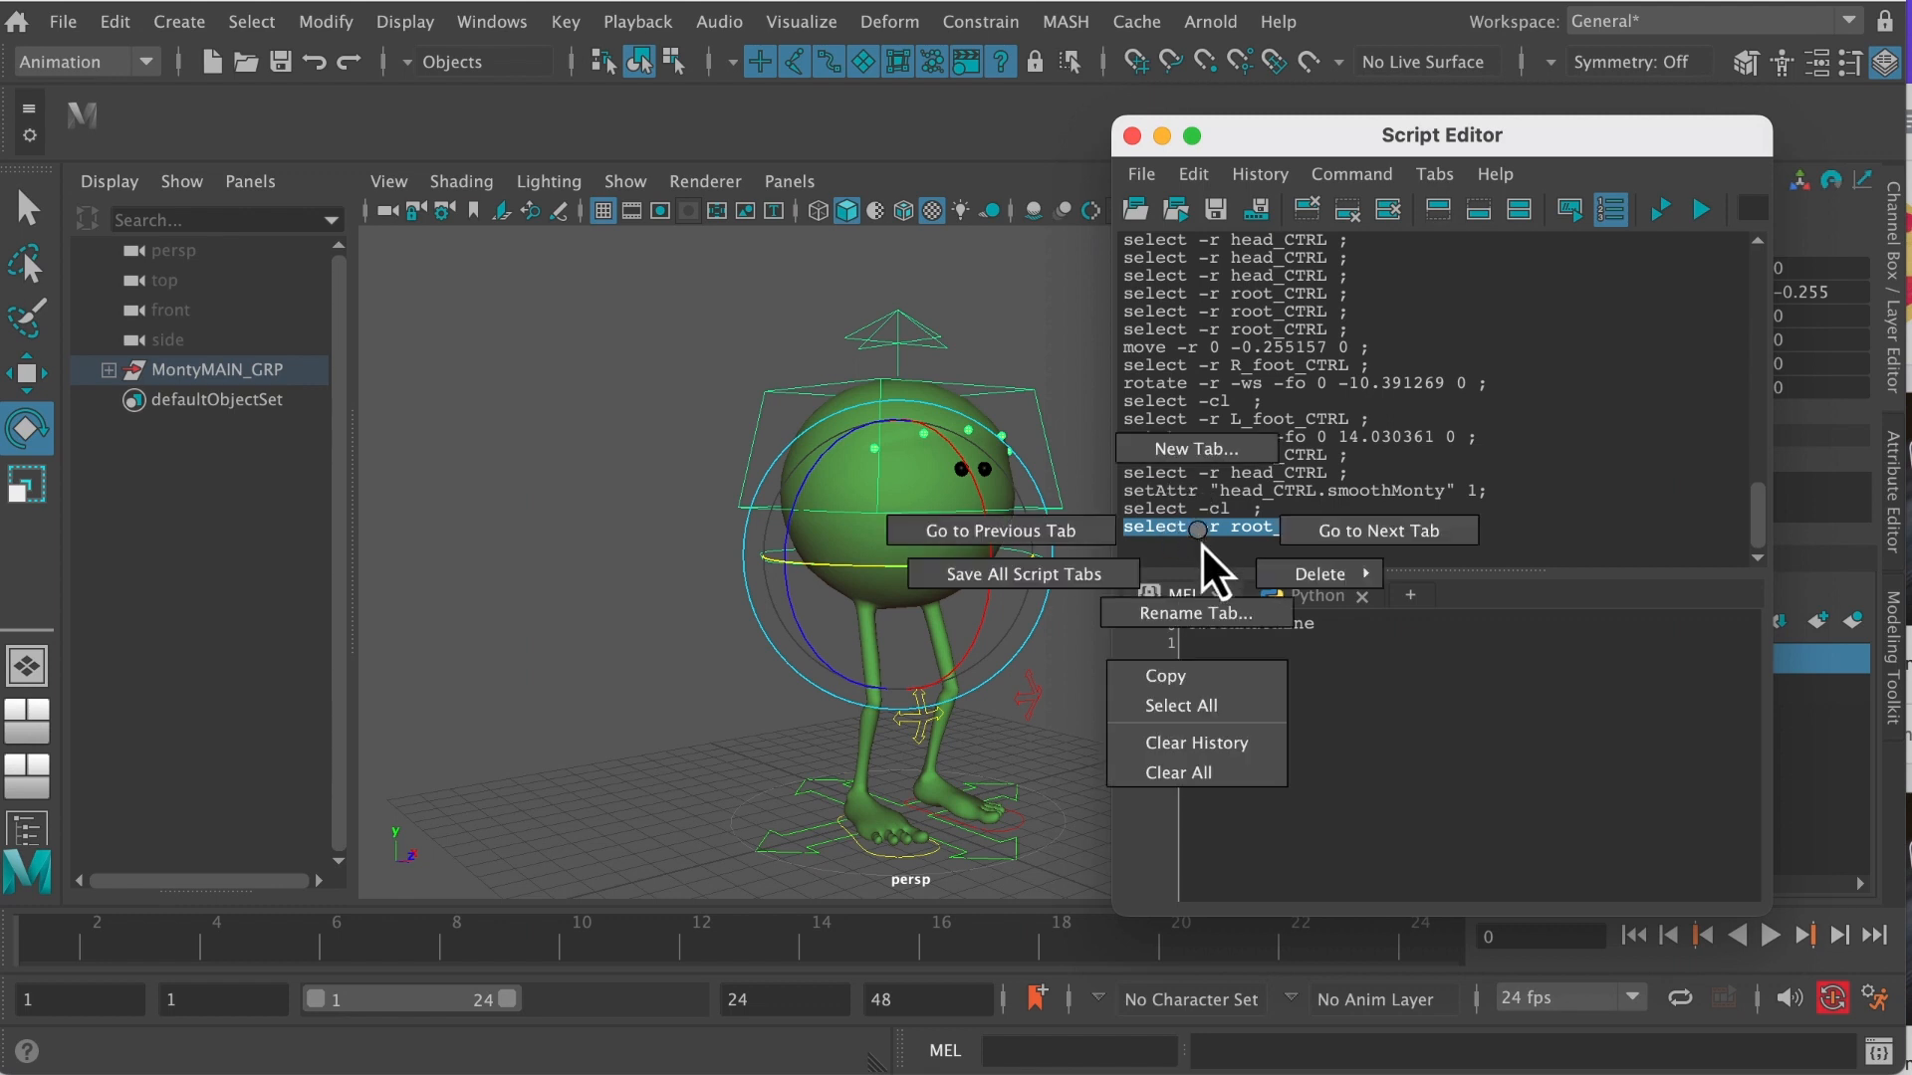
pyautogui.click(1208, 669)
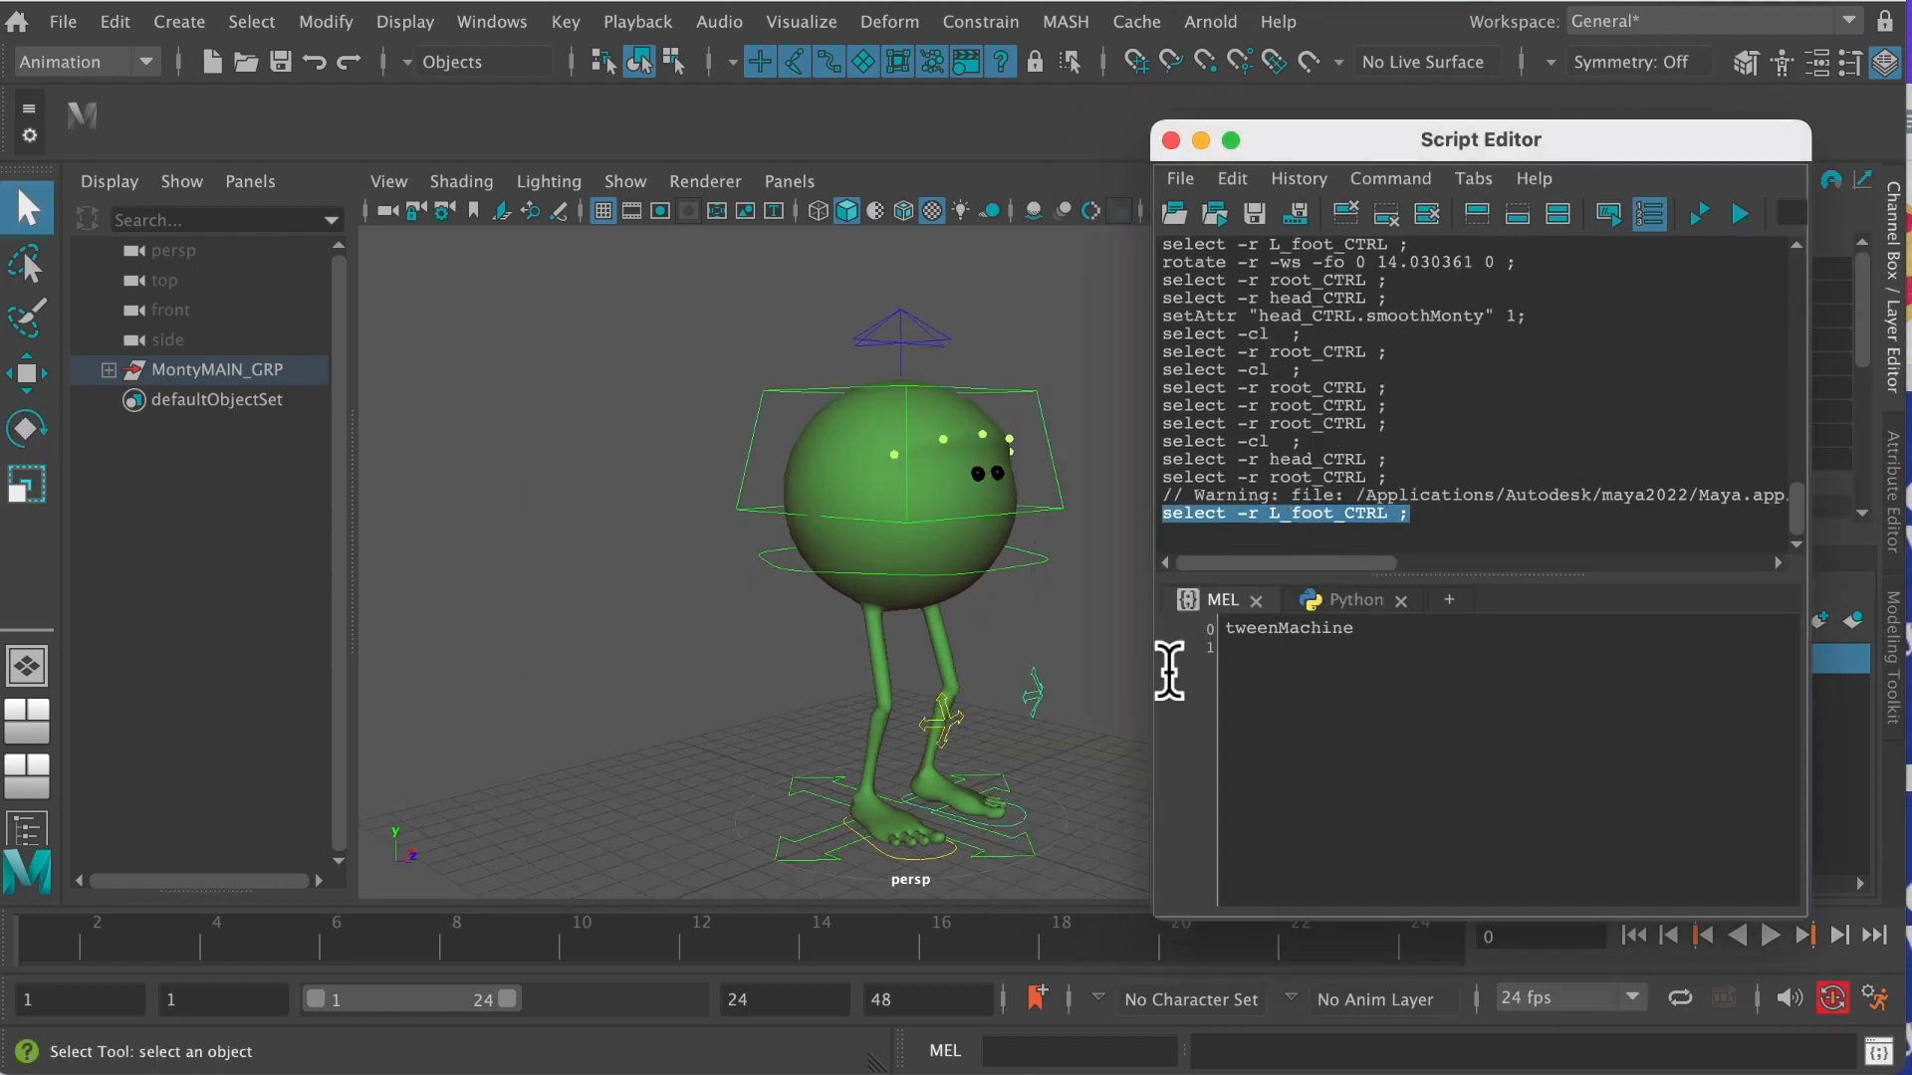
# - Save the "select -r L_foot_CTRL ;" command to the shelf as MEL, and test both shelf buttons
pyautogui.moveTo(1334, 514); pyautogui.dragTo(942, 138)
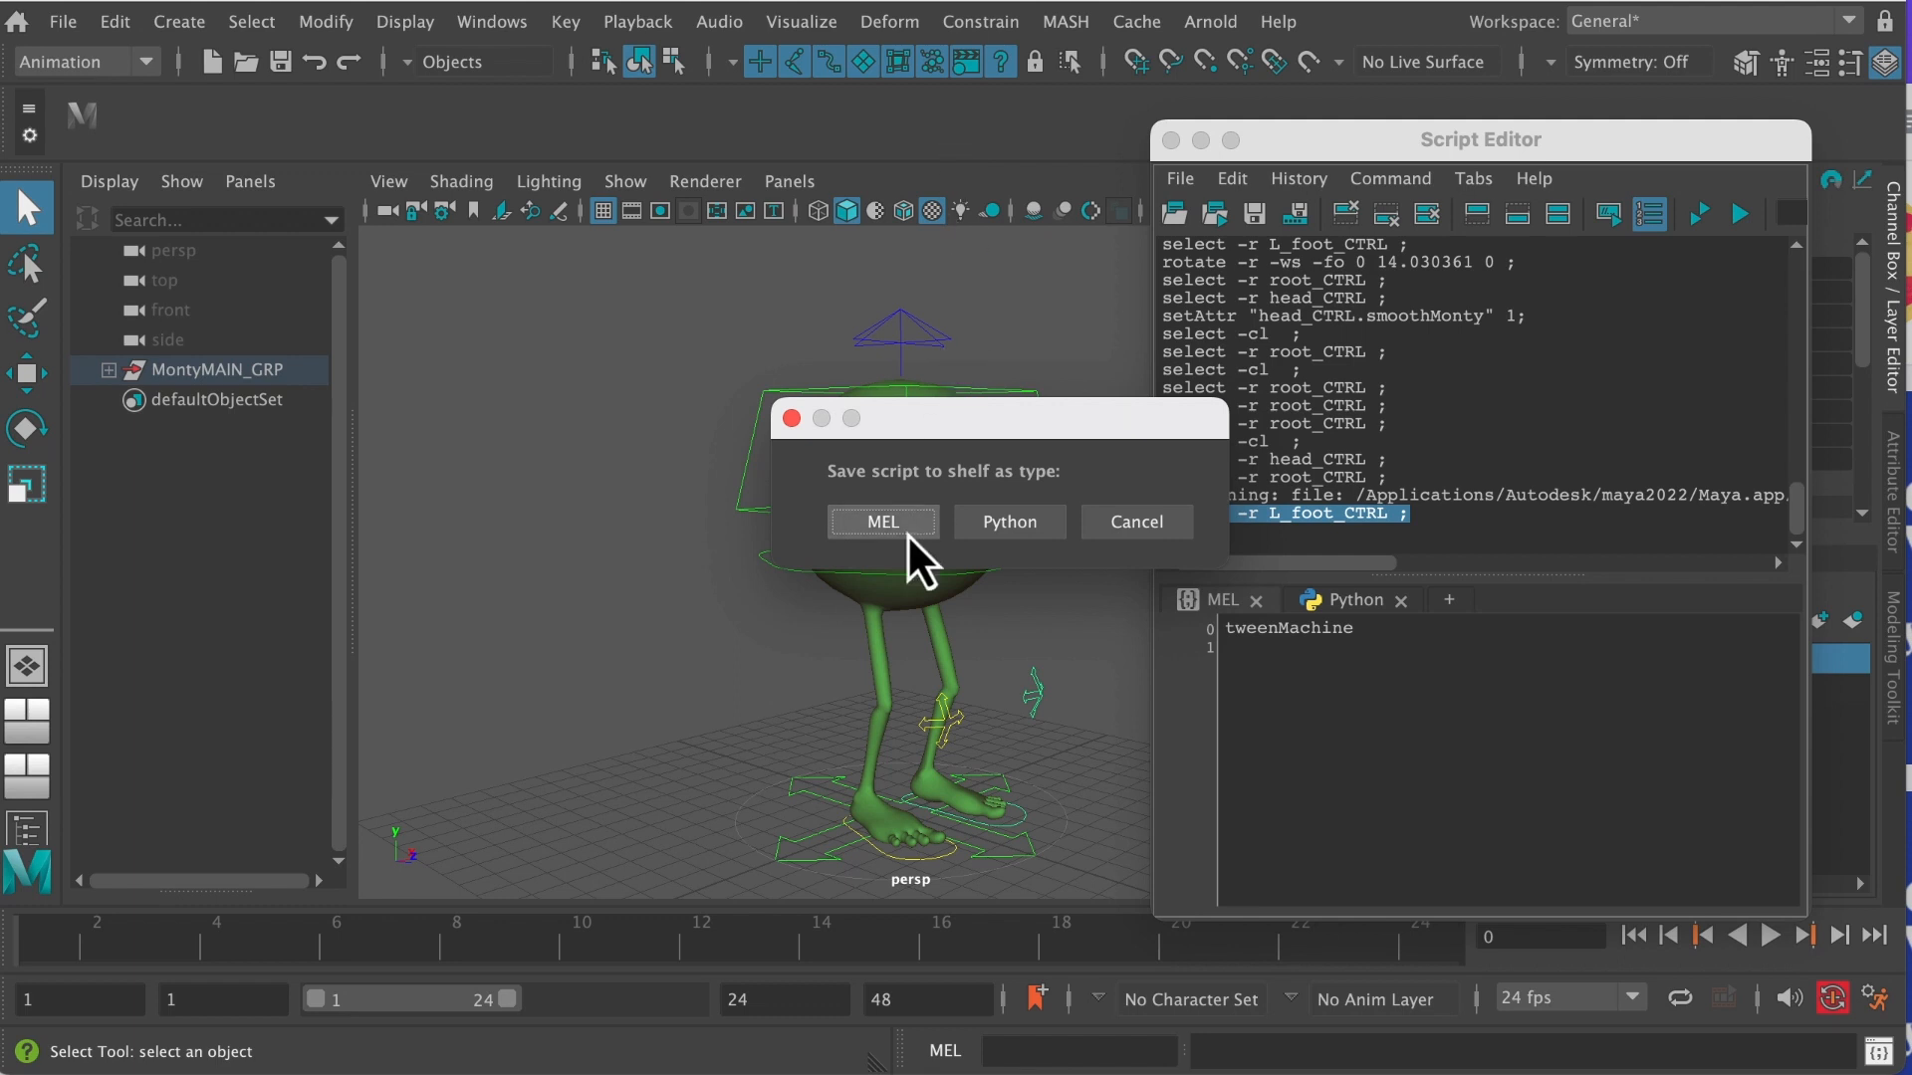
pyautogui.click(894, 527)
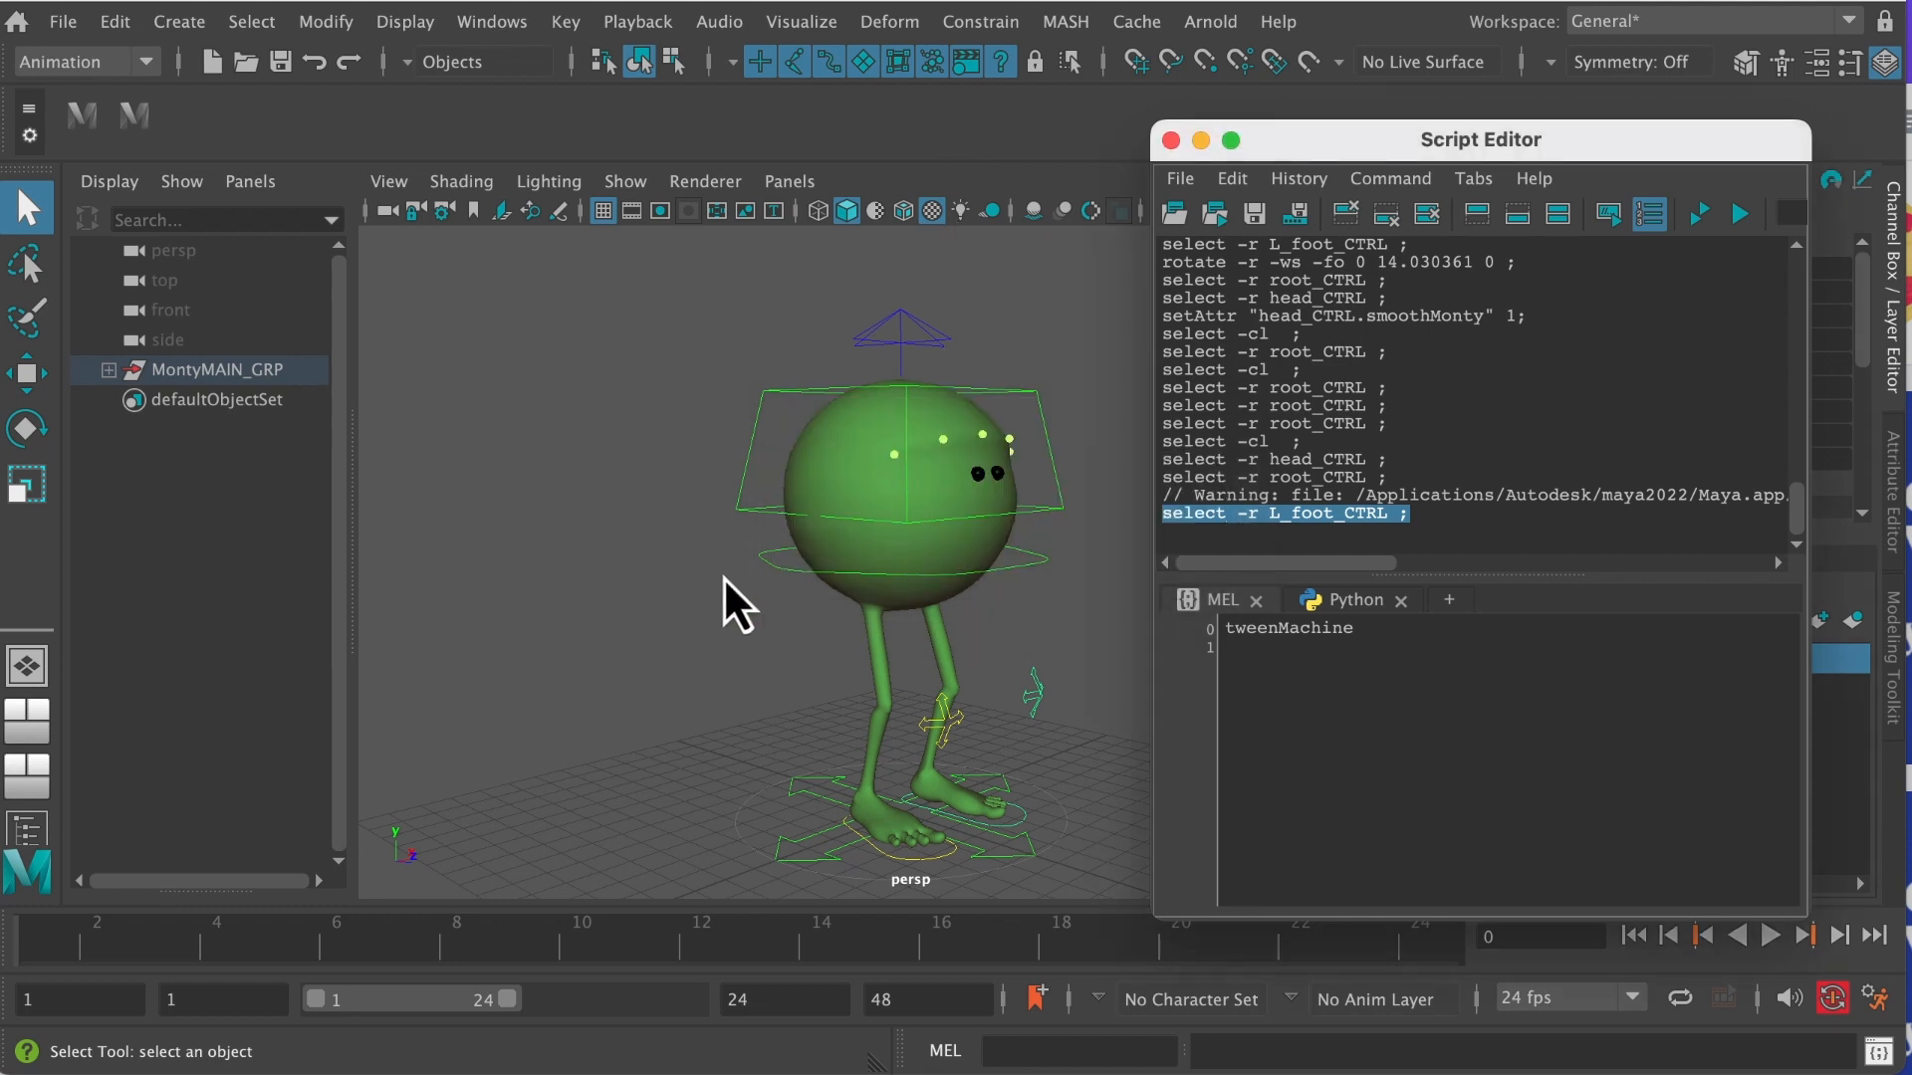
pyautogui.click(84, 123)
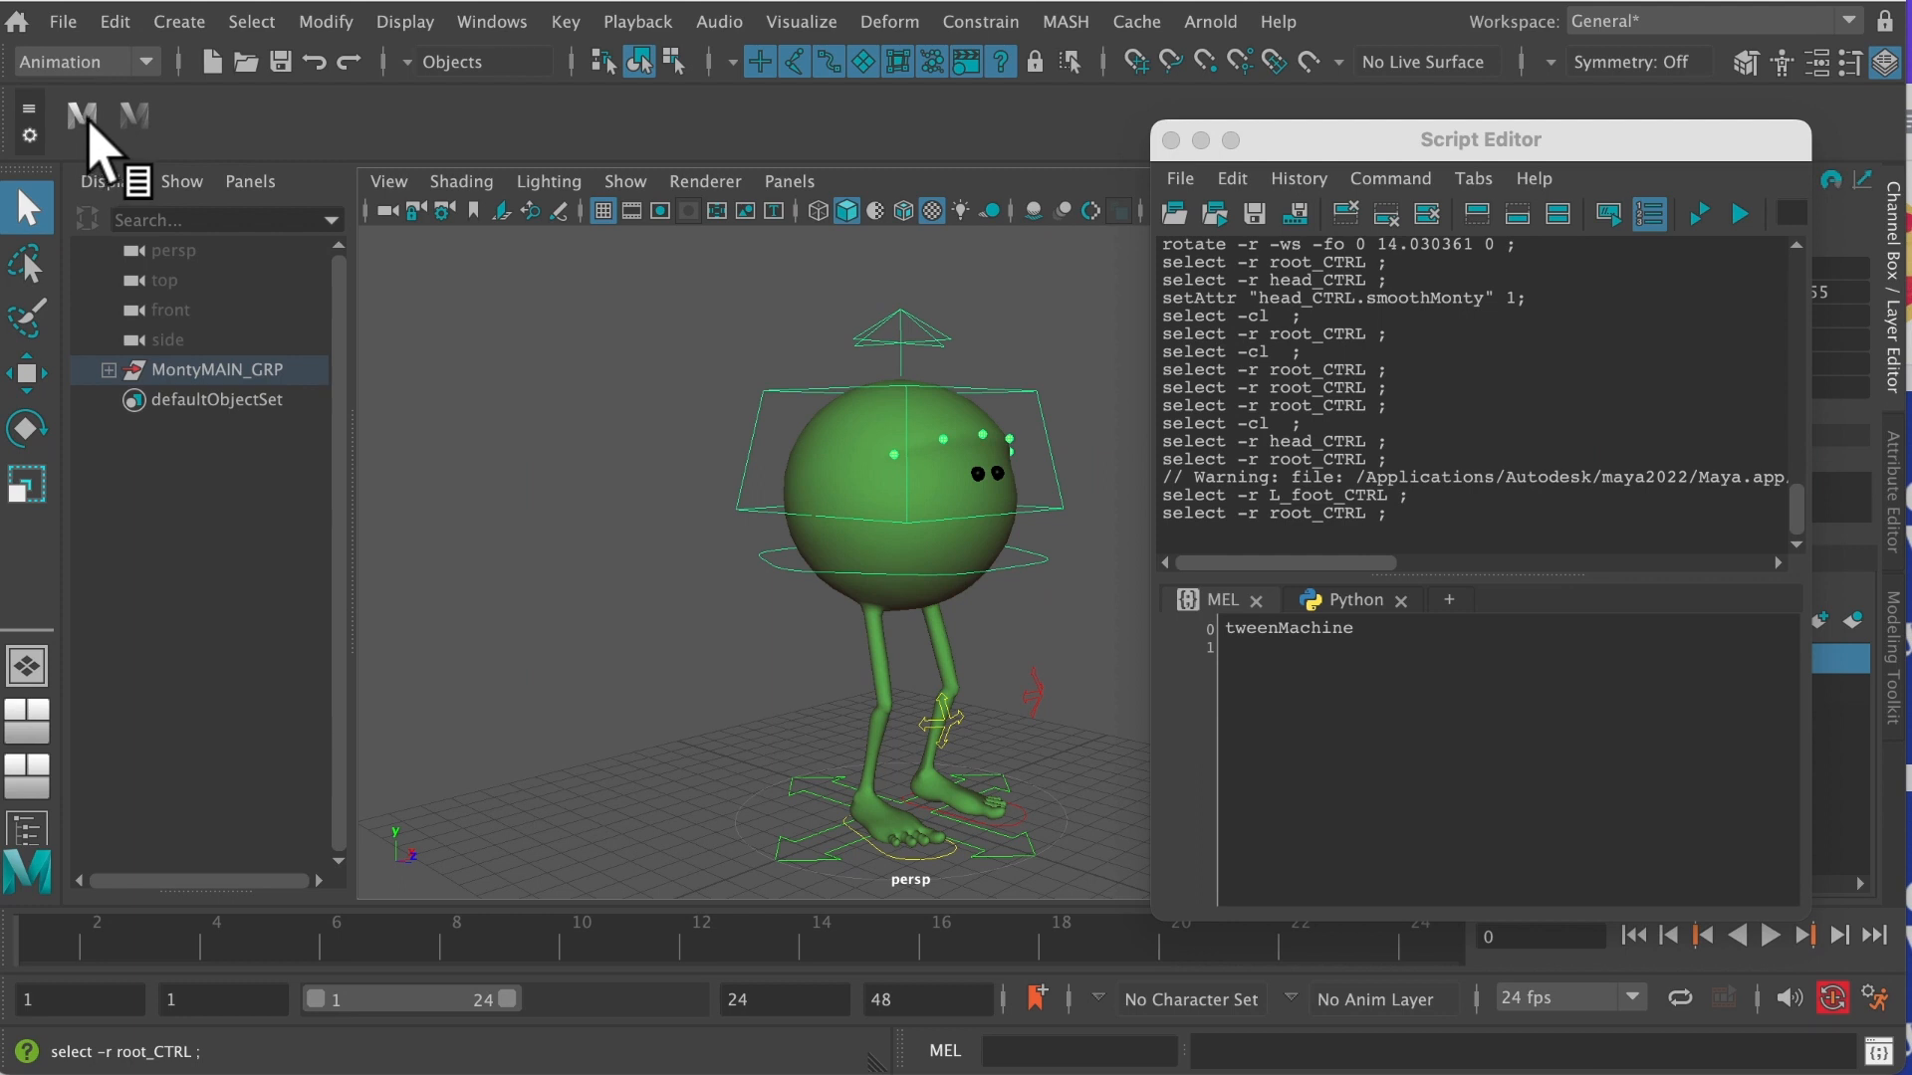
pyautogui.click(136, 118)
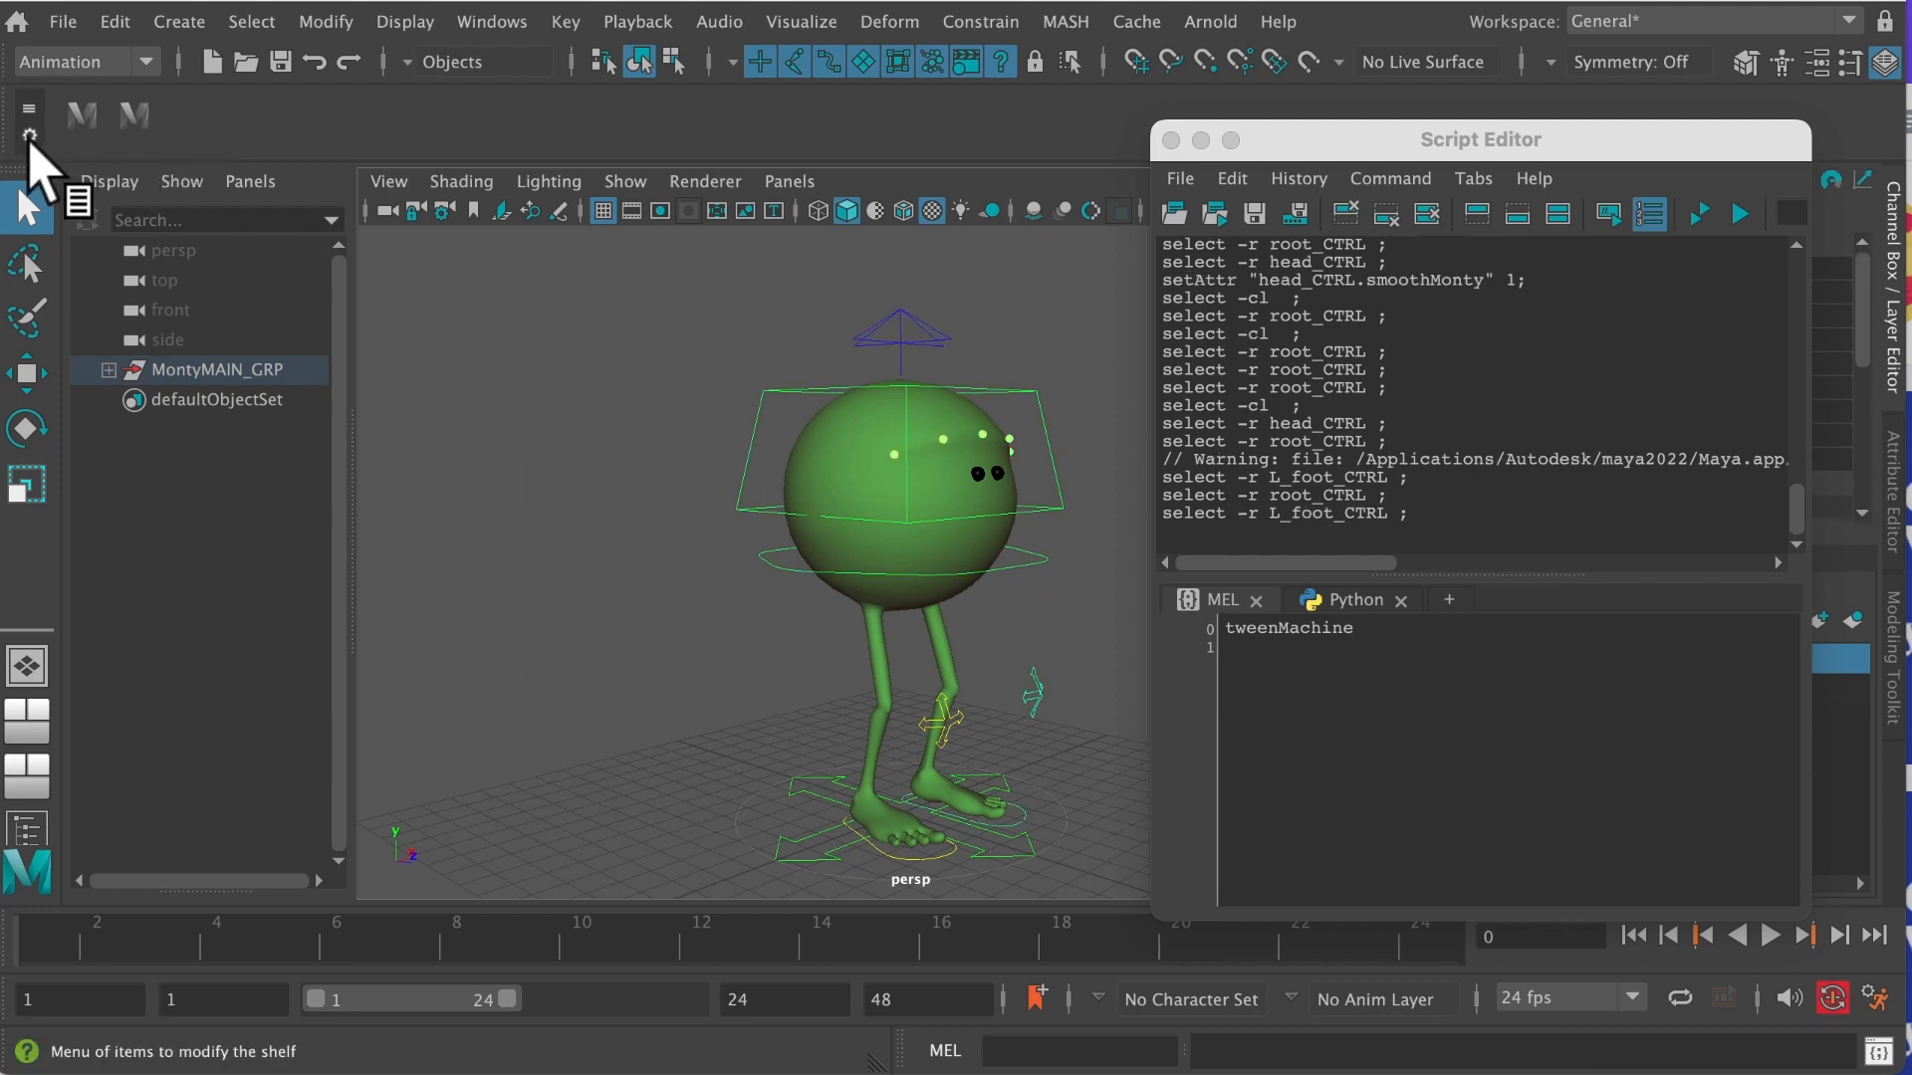
# - Label the root_CTRL shelf button root and the L_foot_CTRL one LFoot in the Shelf Editor, and test both buttons
pyautogui.click(28, 137)
pyautogui.click(81, 192)
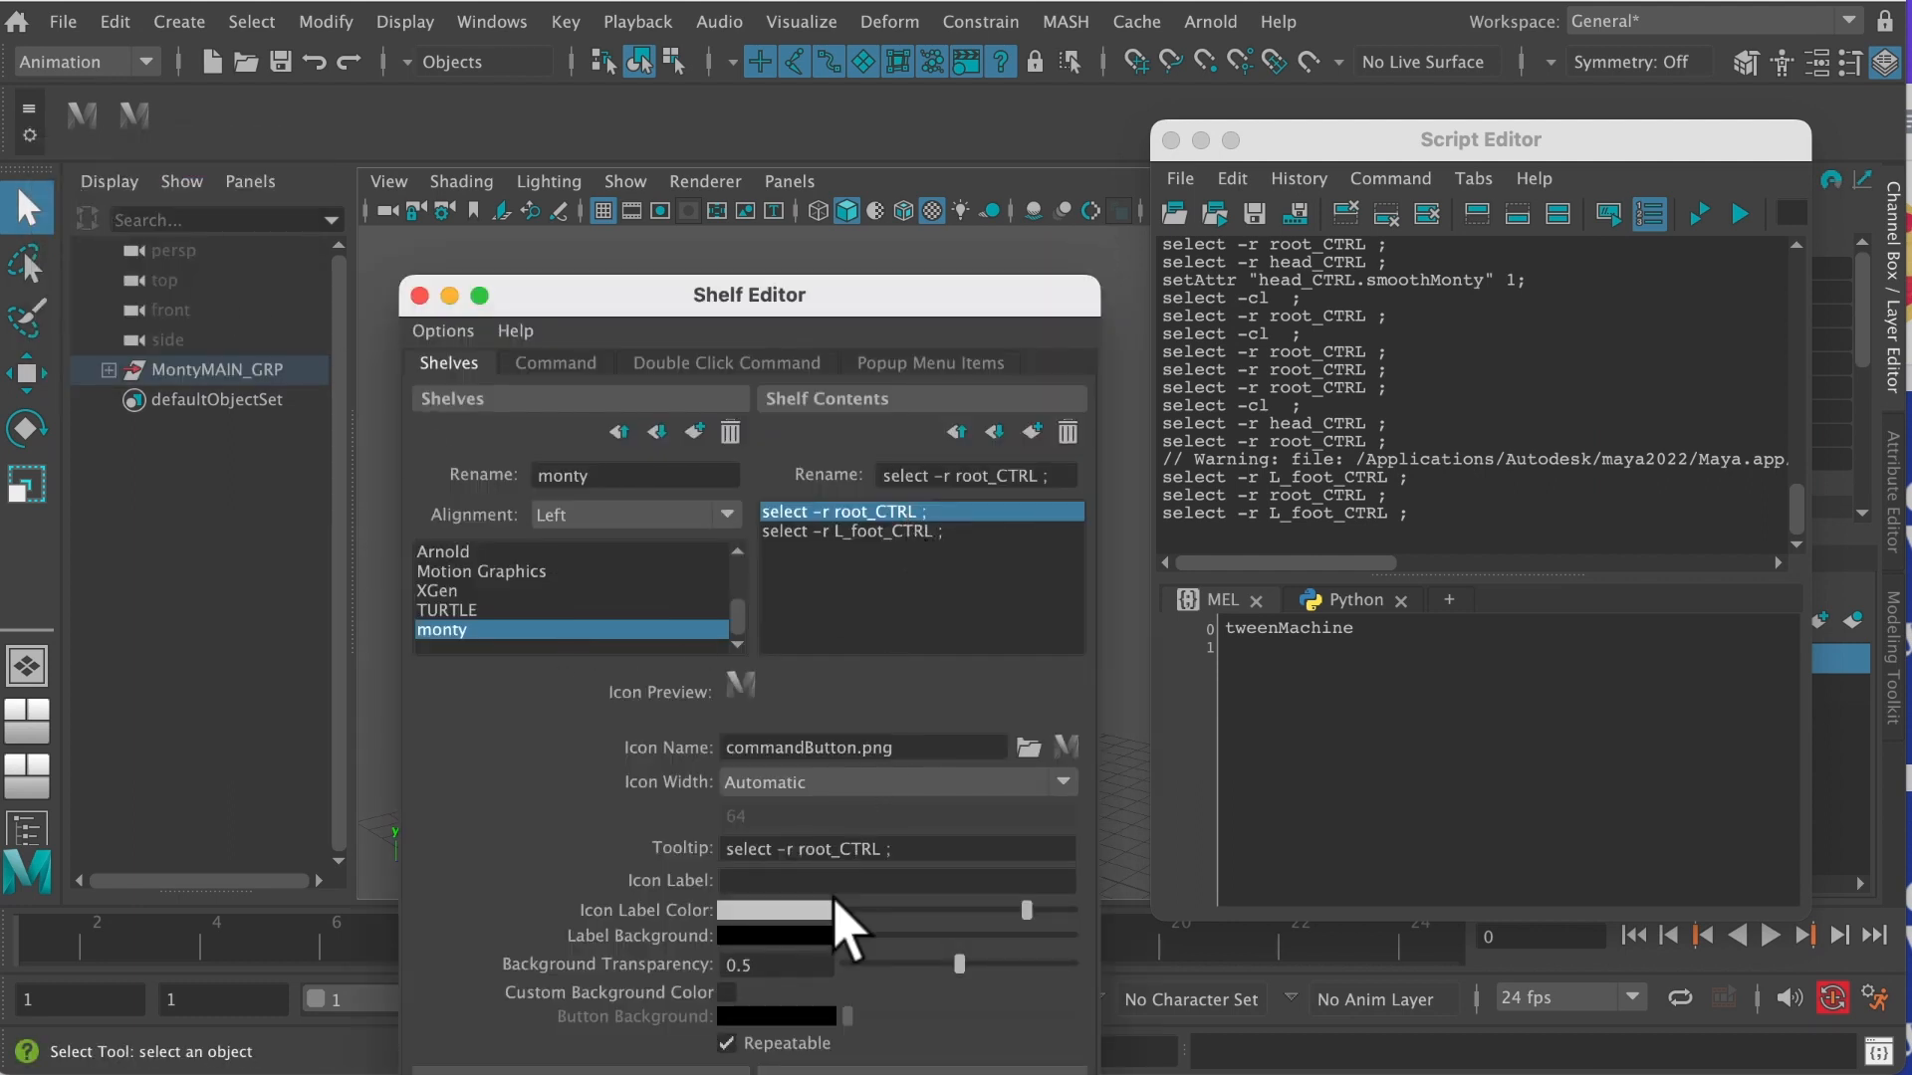
pyautogui.click(826, 878)
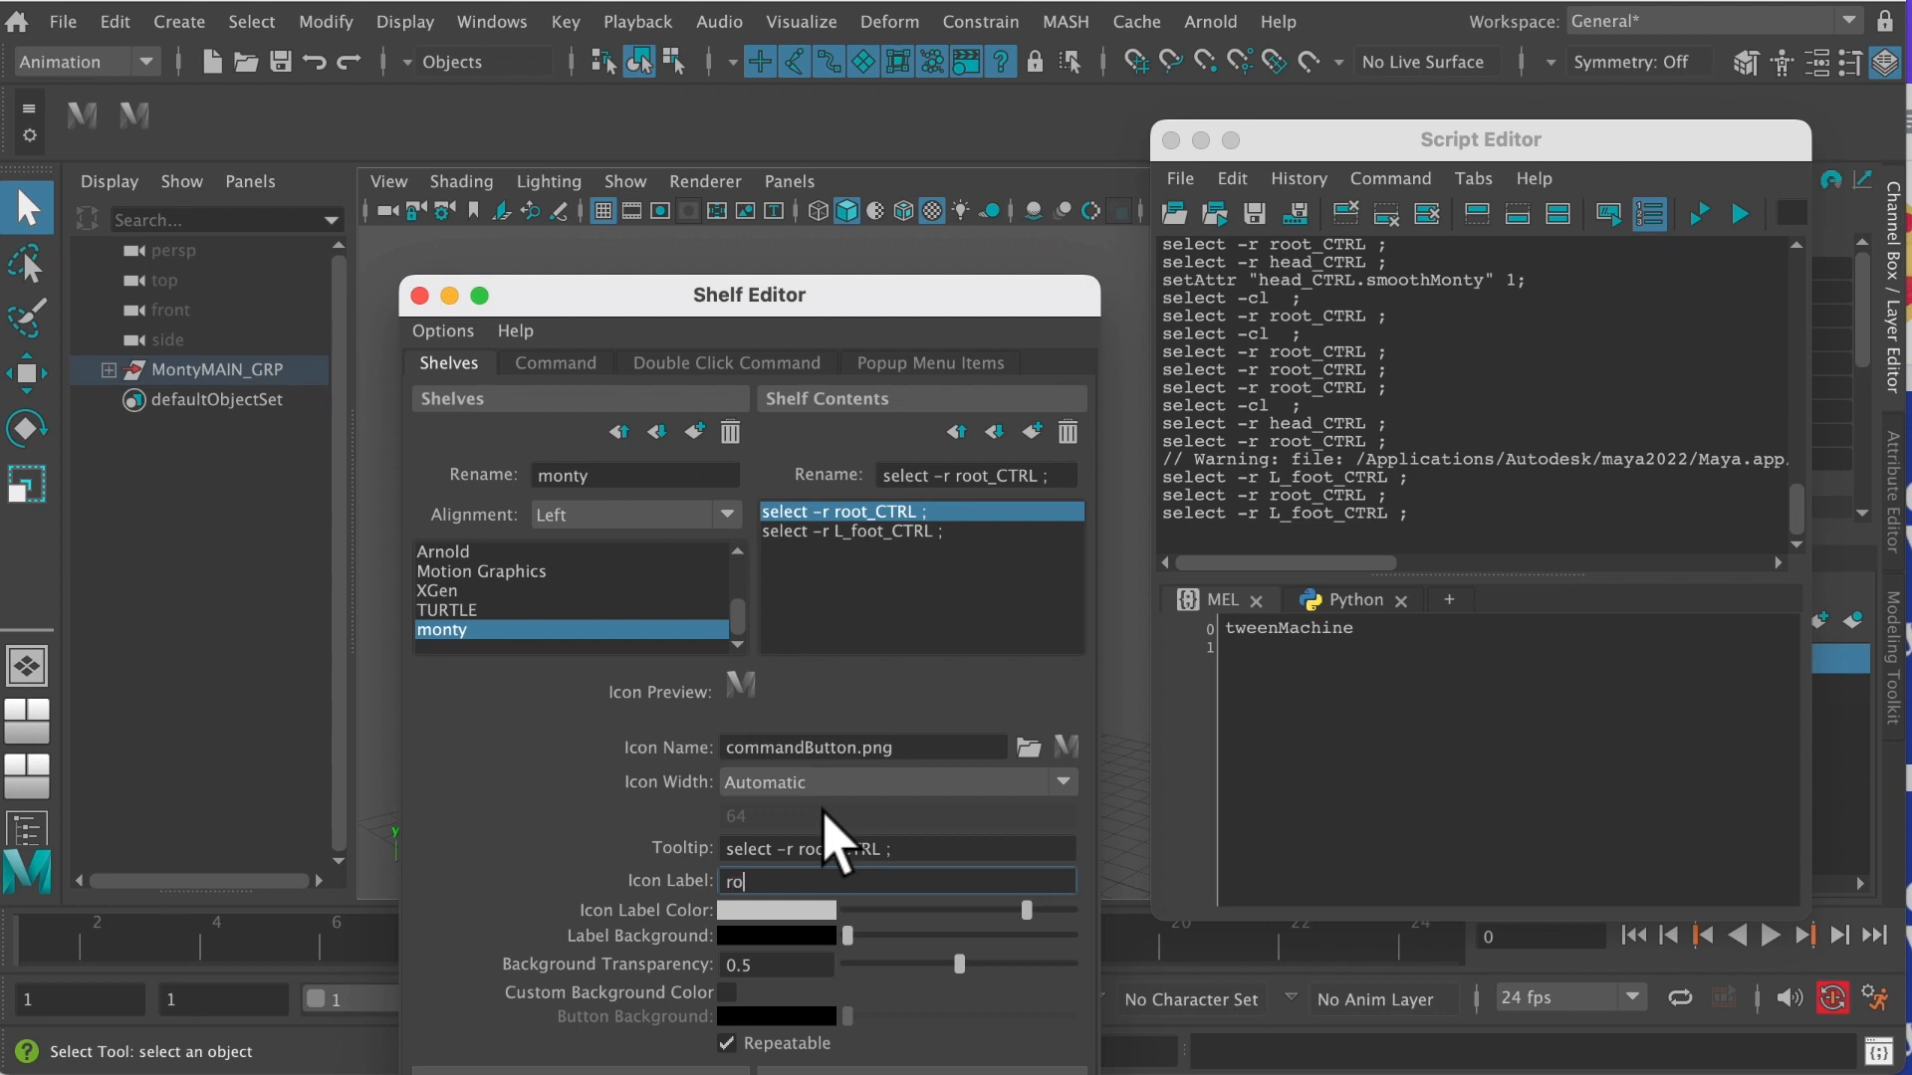
pyautogui.click(846, 532)
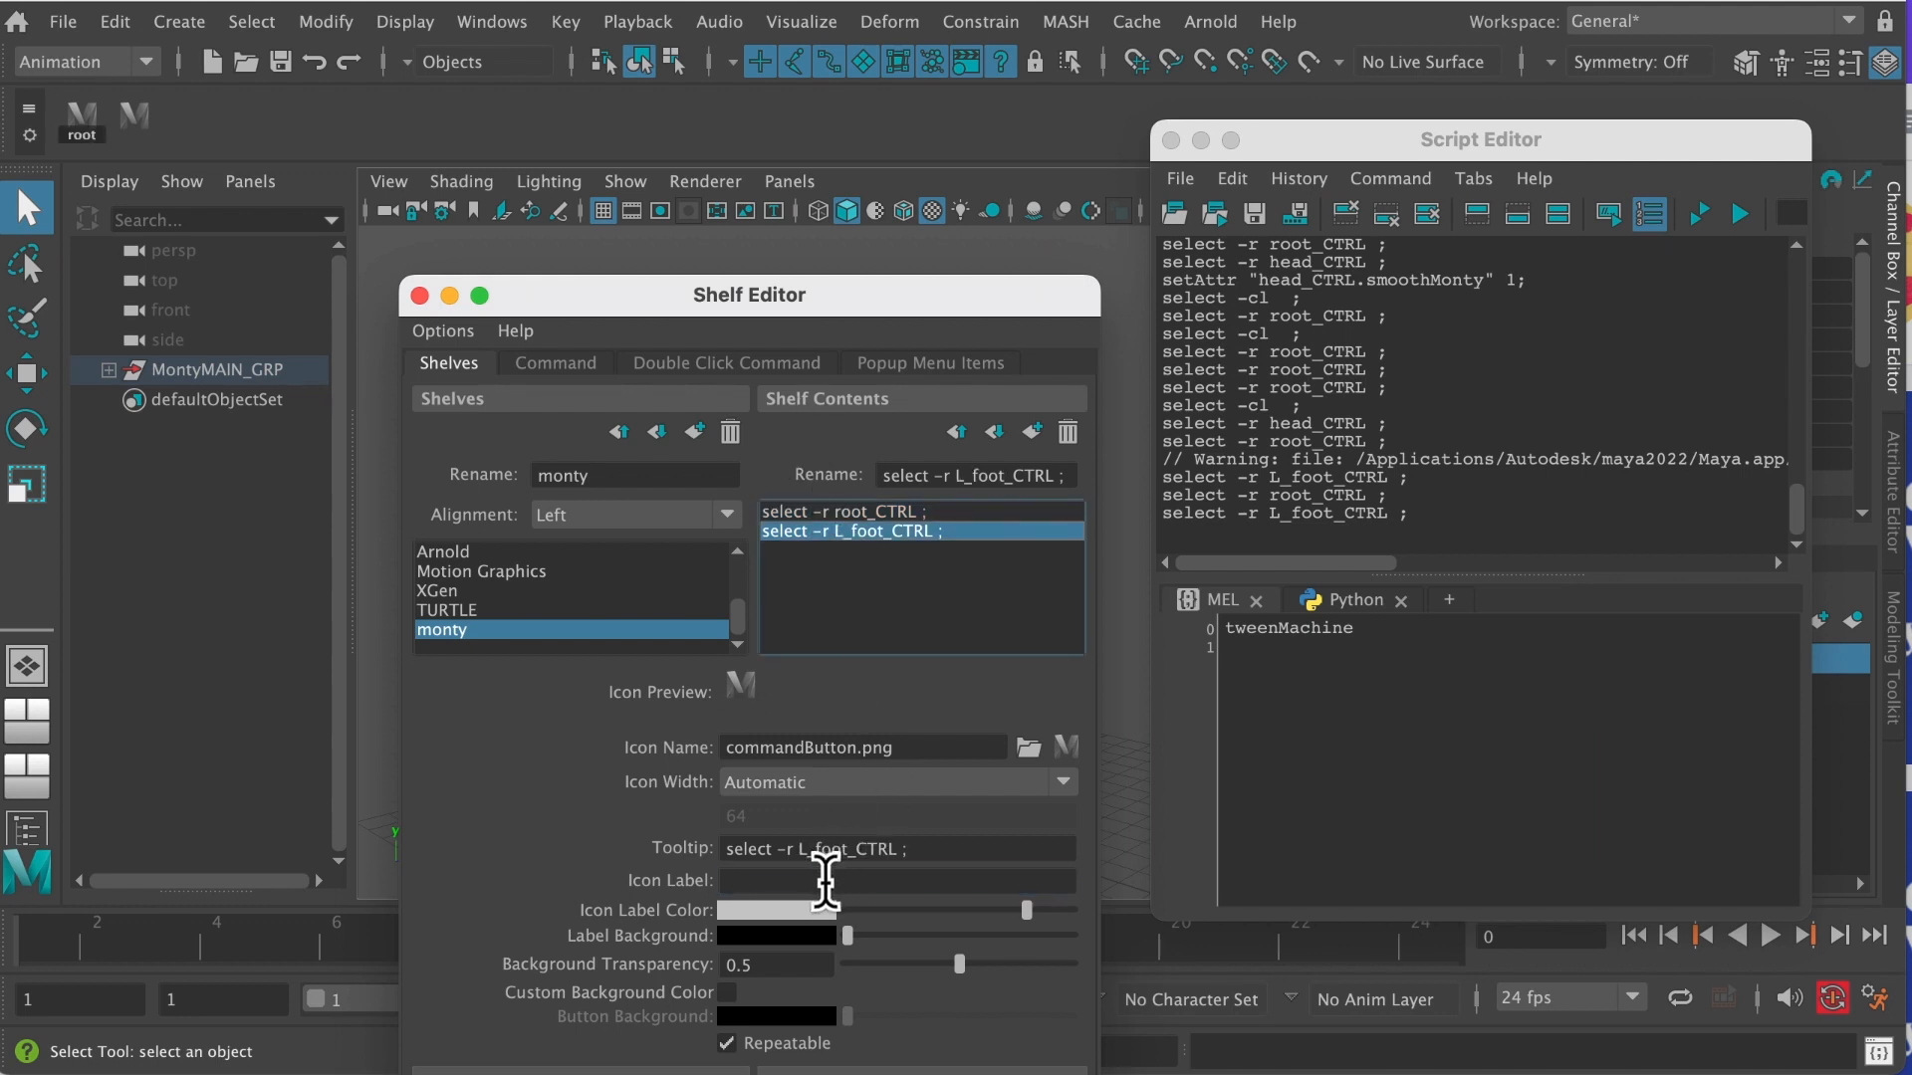
pyautogui.click(826, 878)
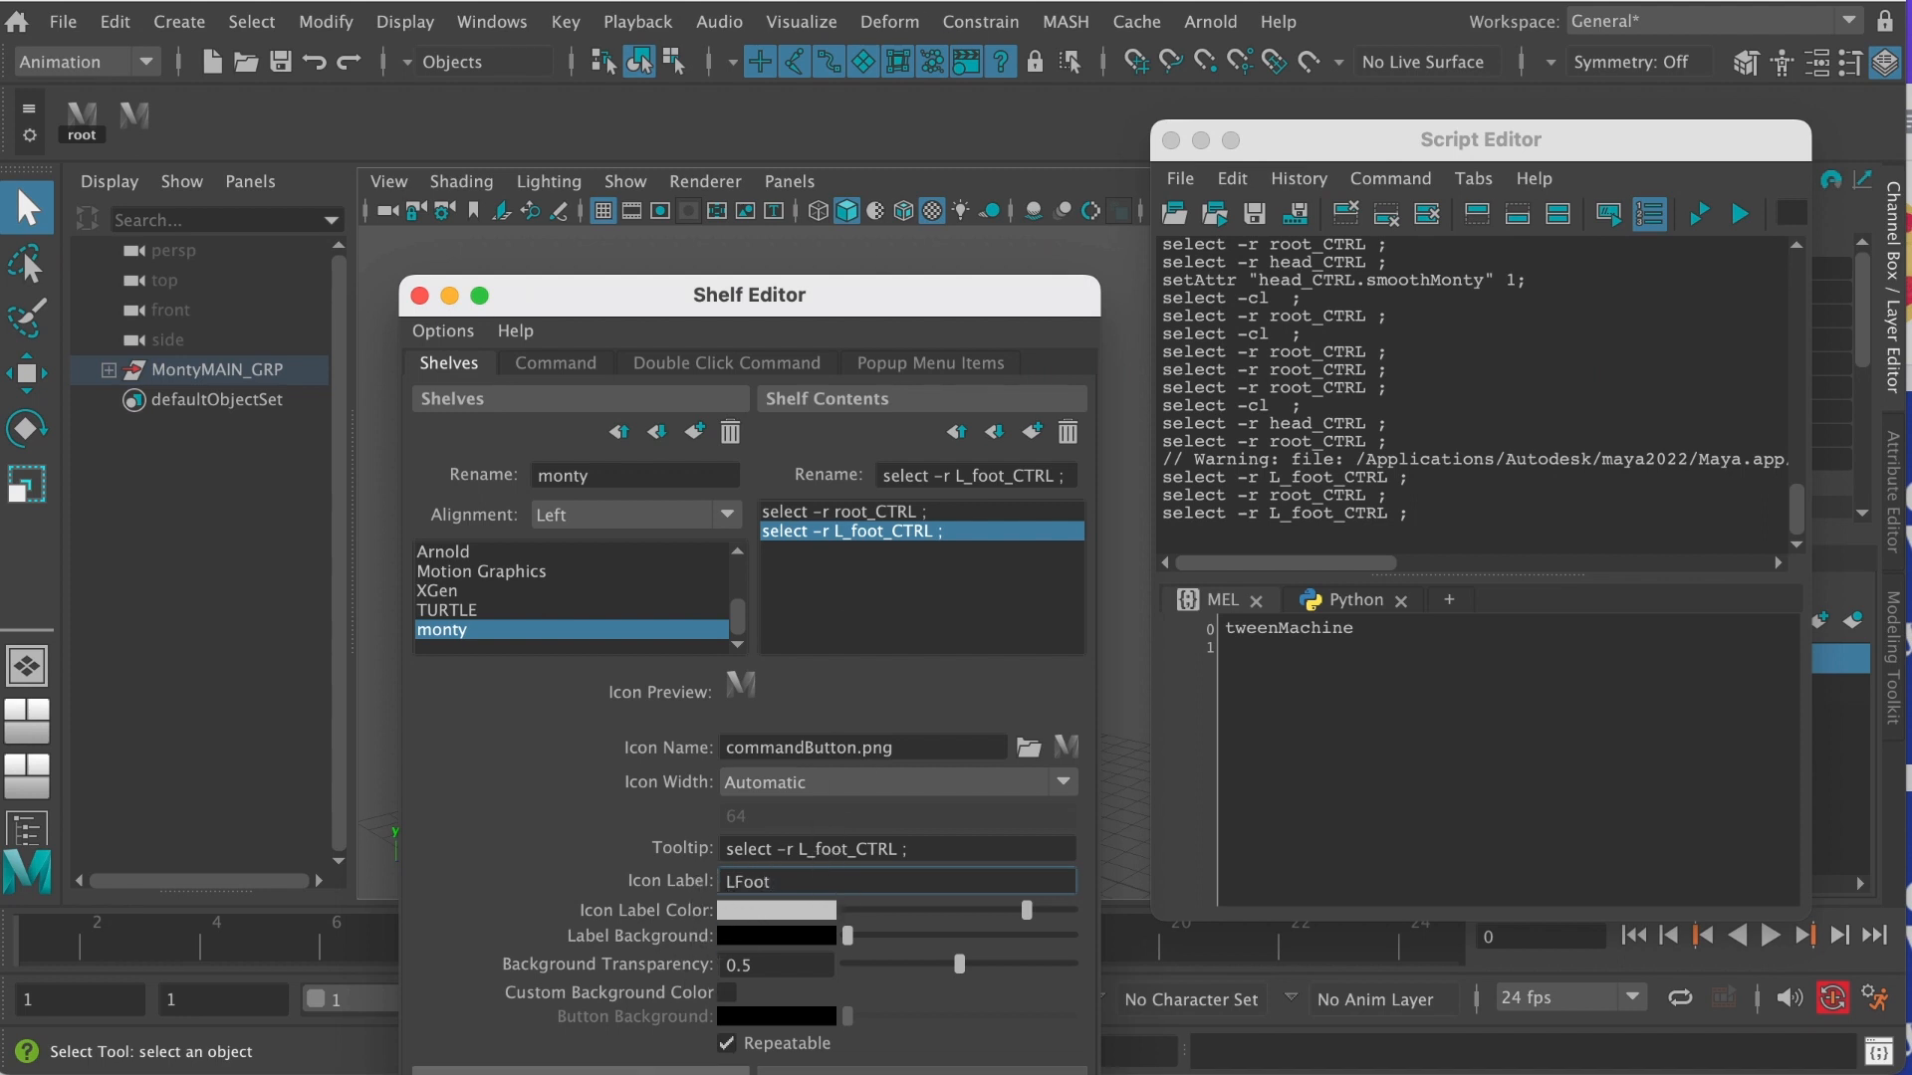
pyautogui.click(632, 1067)
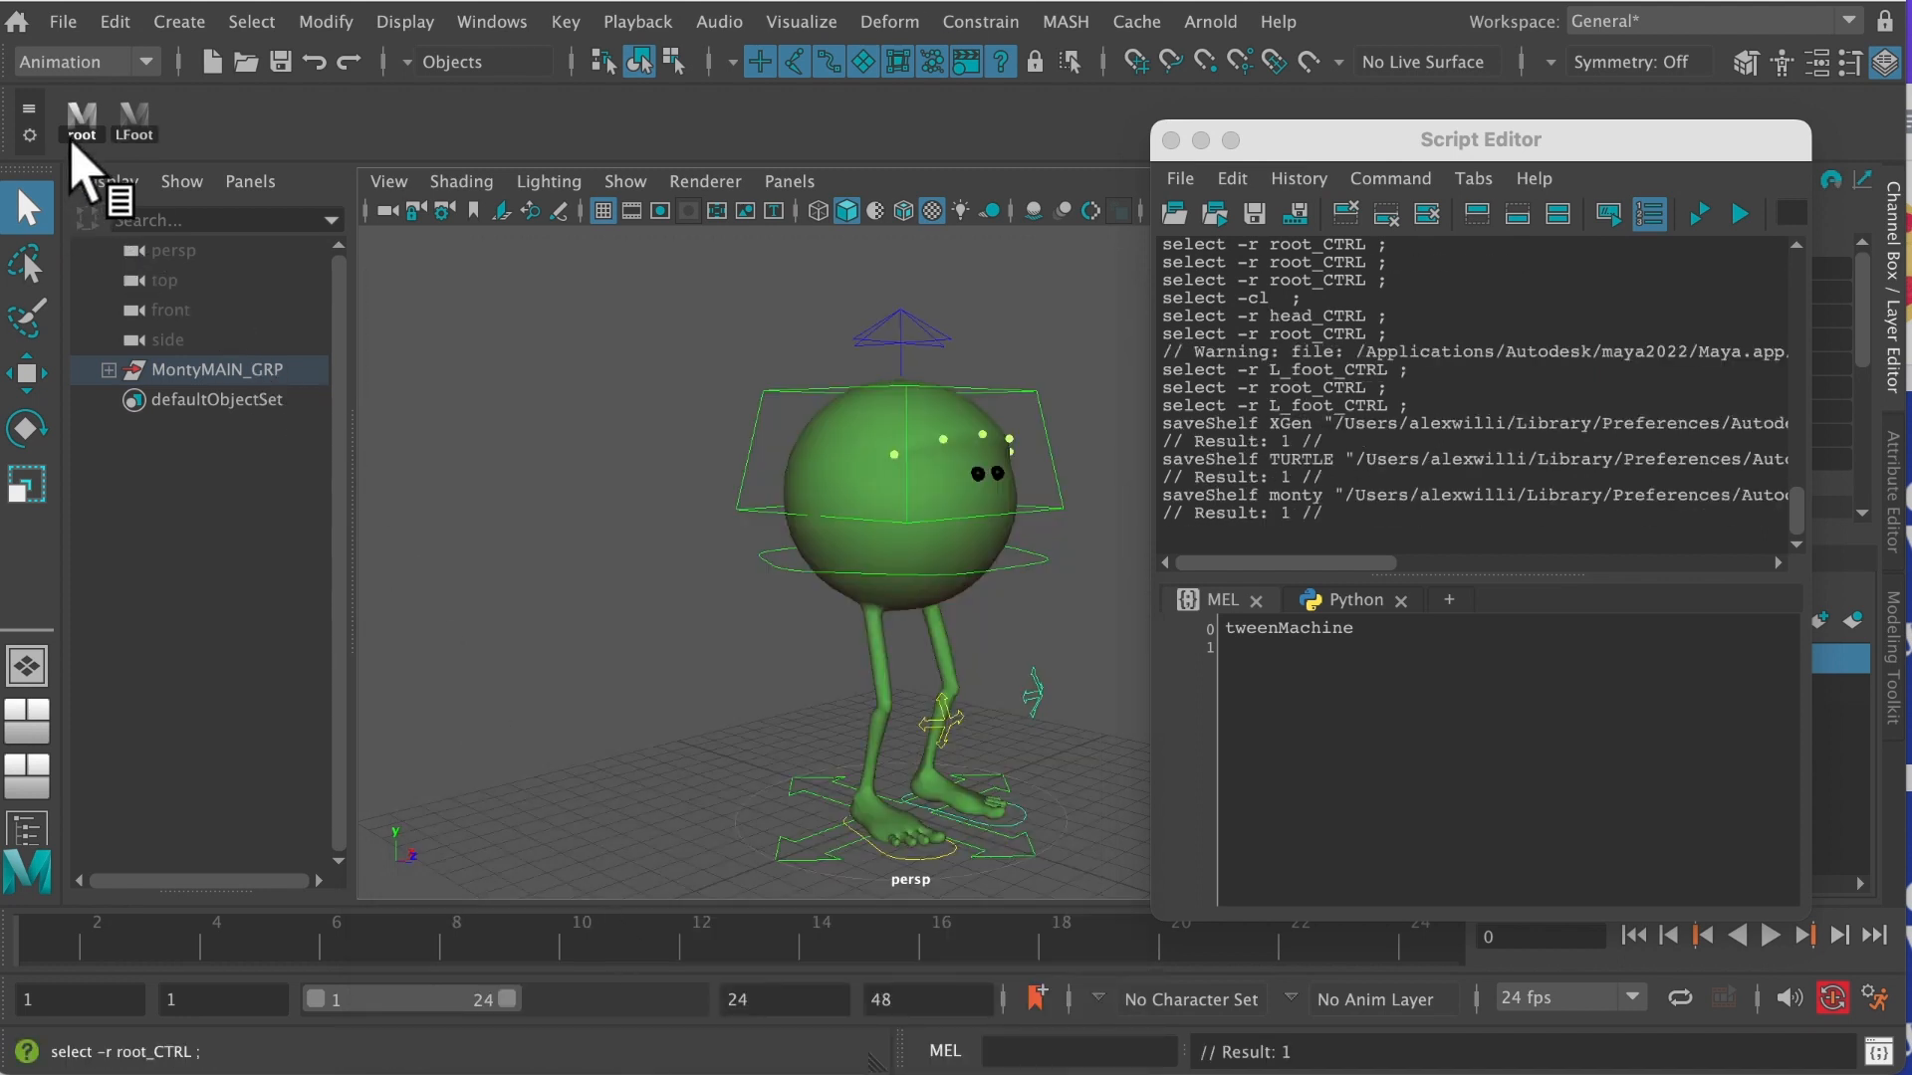
pyautogui.click(80, 124)
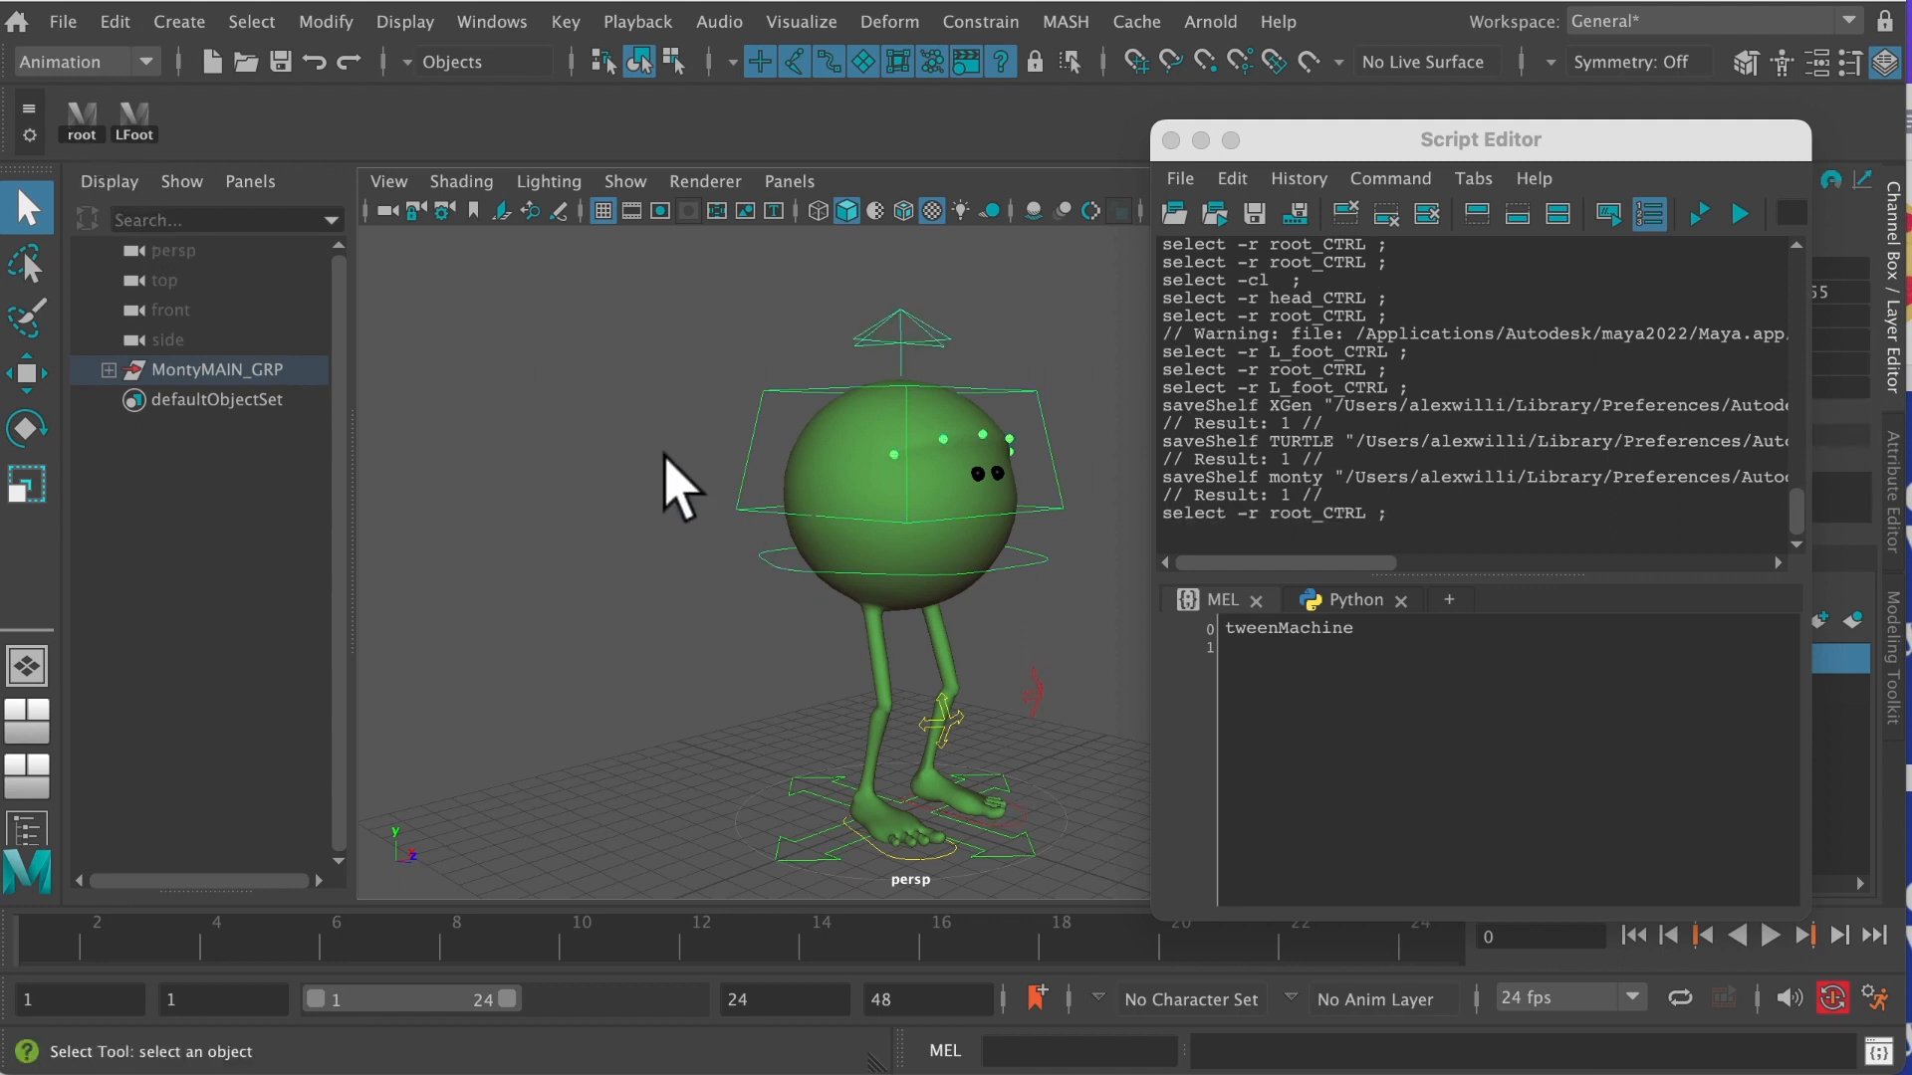
pyautogui.click(135, 126)
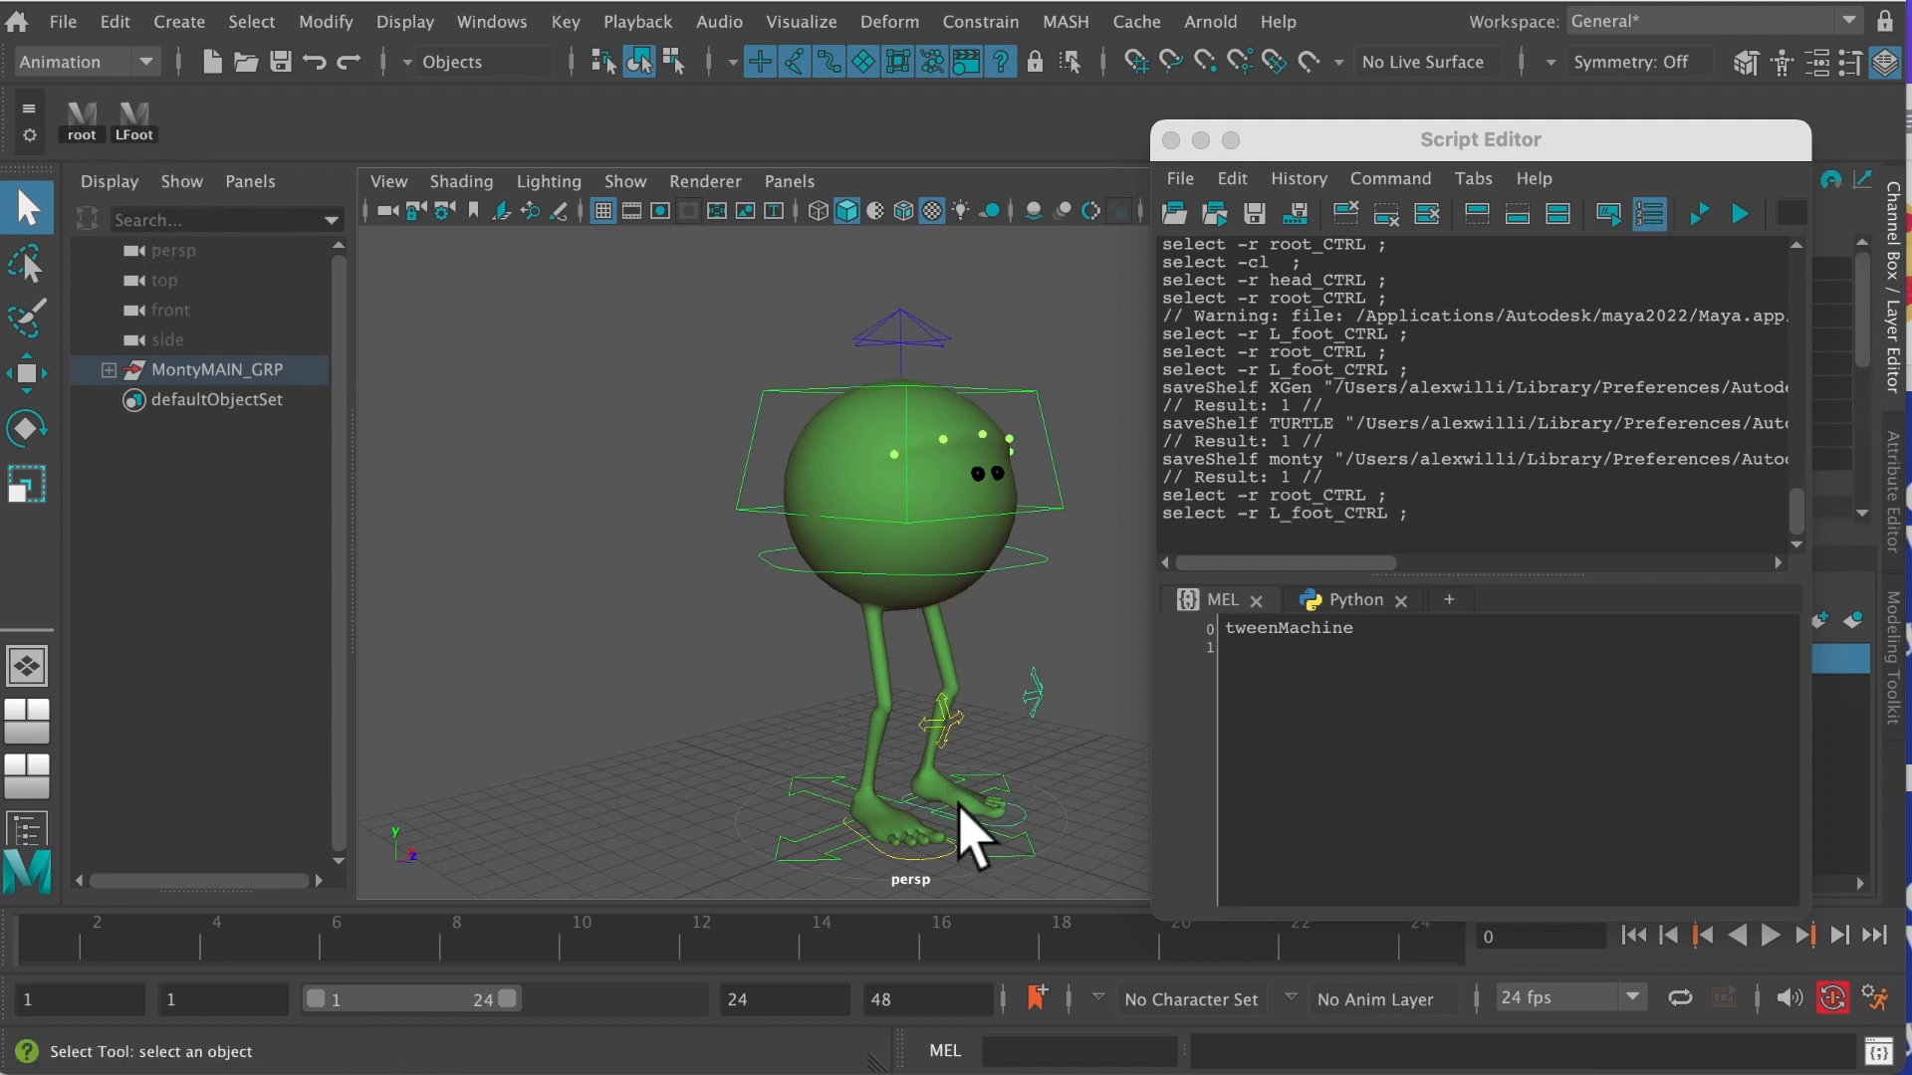
# - Select the character's right foot control in the viewport
pyautogui.keyDown('alt'); pyautogui.moveTo(924, 718); pyautogui.dragTo(903, 577, button='middle'); pyautogui.keyUp('alt')
pyautogui.keyDown('alt'); pyautogui.moveTo(903, 578); pyautogui.dragTo(964, 623, button='right'); pyautogui.keyUp('alt')
pyautogui.keyDown('alt'); pyautogui.moveTo(923, 709); pyautogui.dragTo(916, 756); pyautogui.keyUp('alt')
pyautogui.click(899, 759)
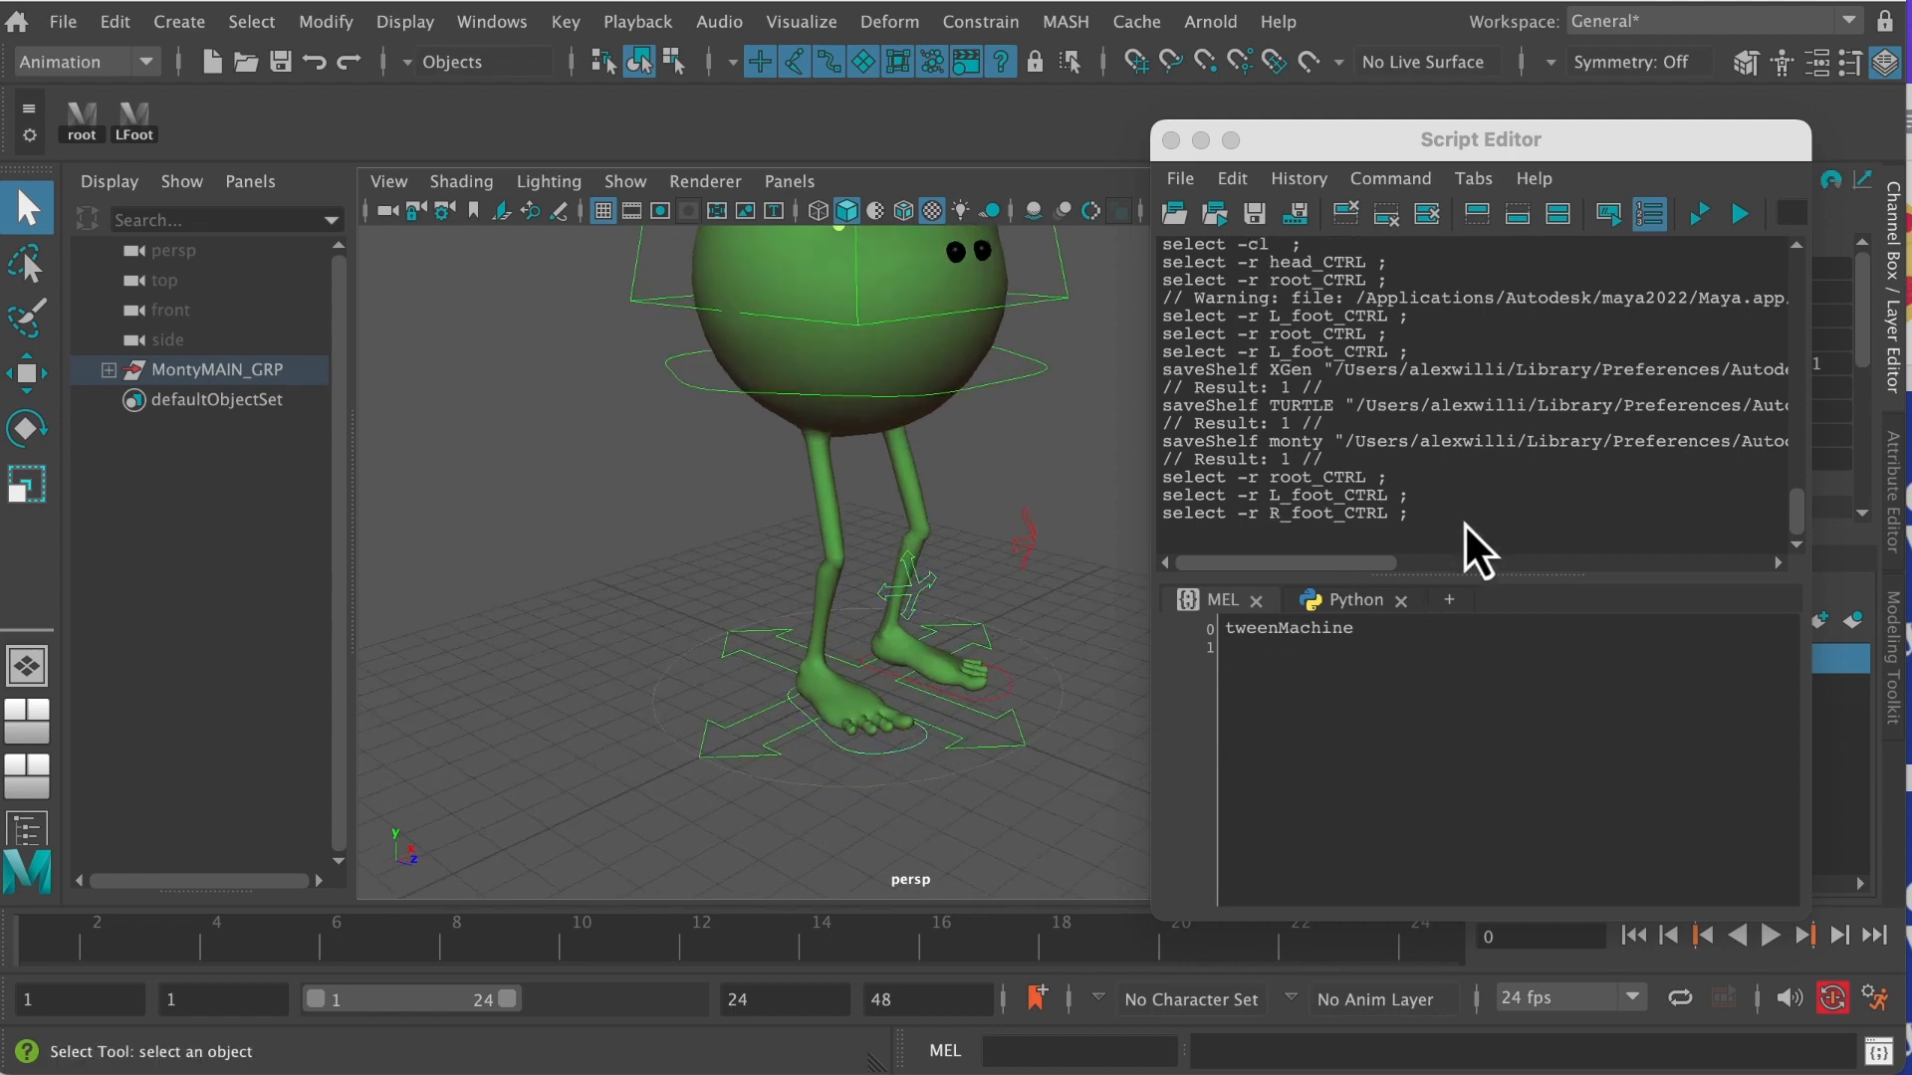
# - Save the "select -r R_foot_CTRL ;" command from the script history to the shelf as MEL, and test the new button
pyautogui.click(1404, 506)
pyautogui.moveTo(1409, 513); pyautogui.dragTo(1142, 513)
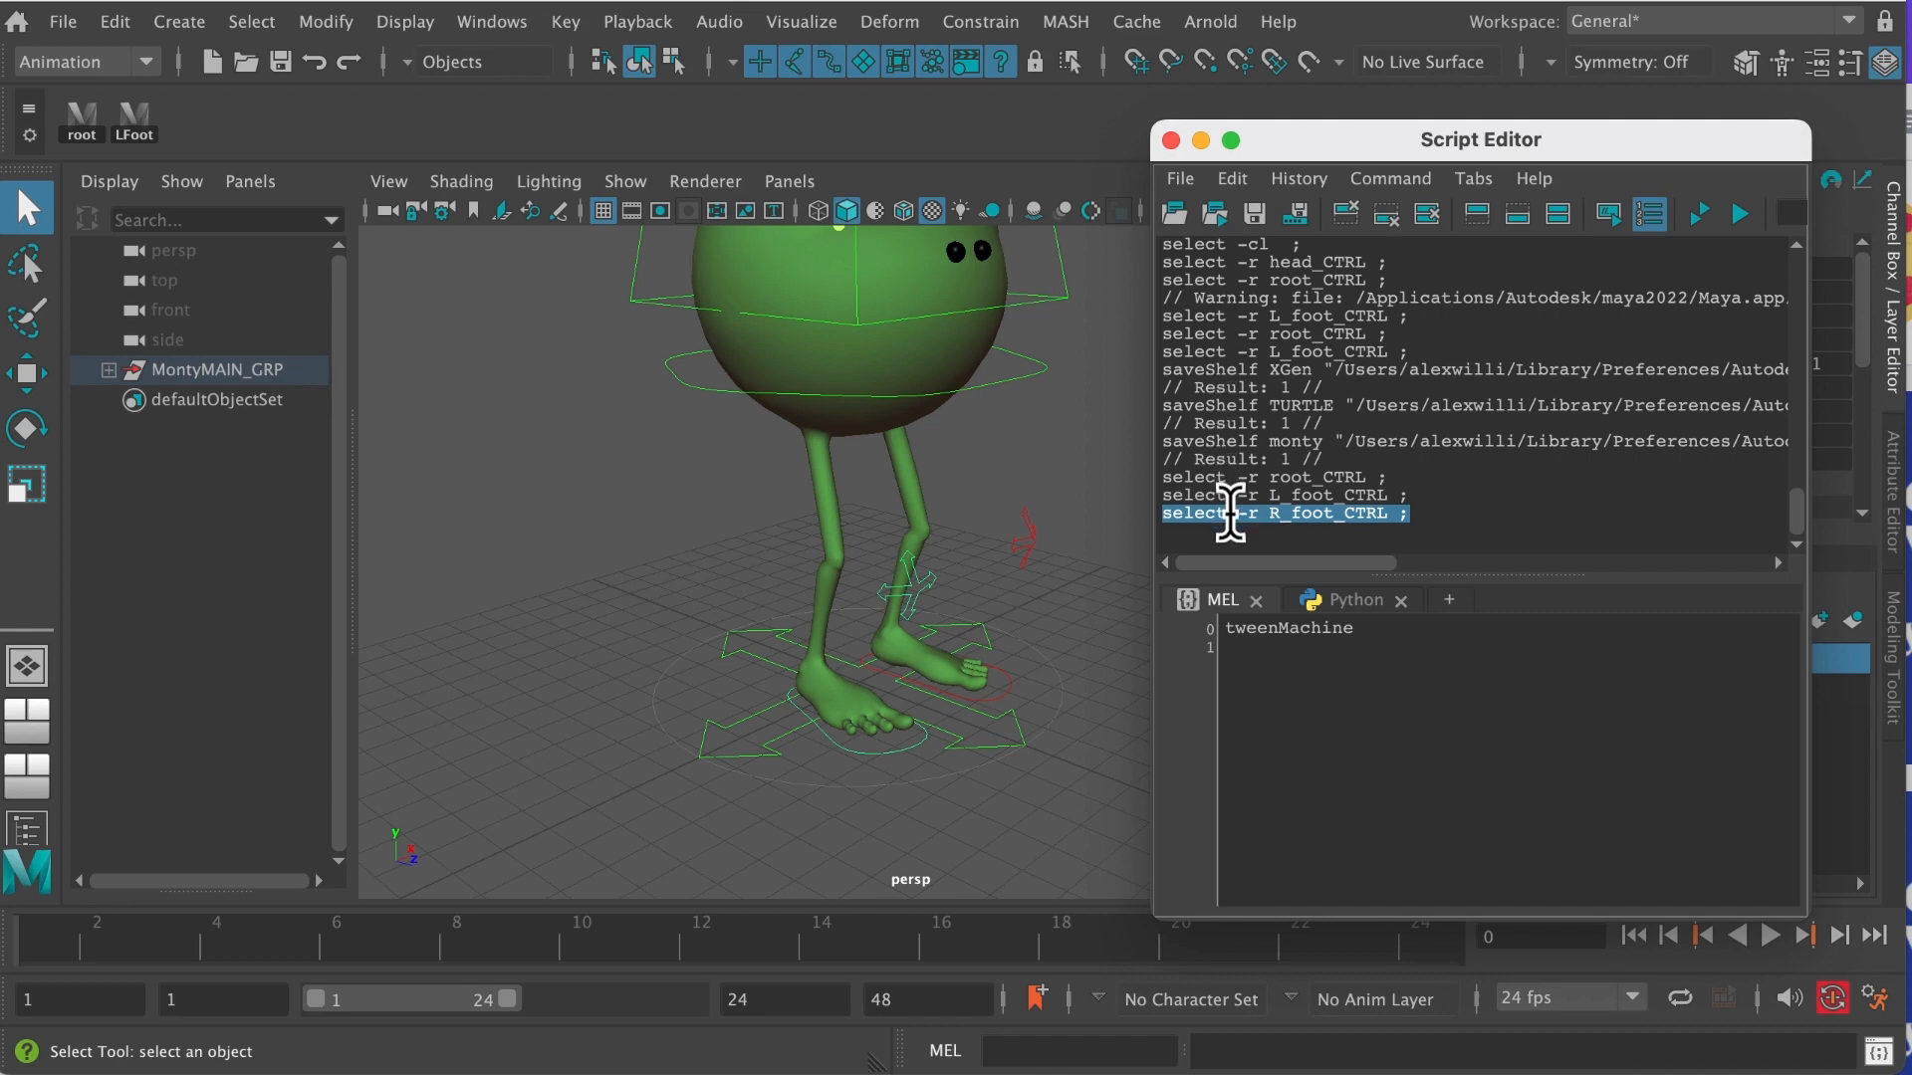
pyautogui.moveTo(1244, 528); pyautogui.dragTo(1207, 661, button='right')
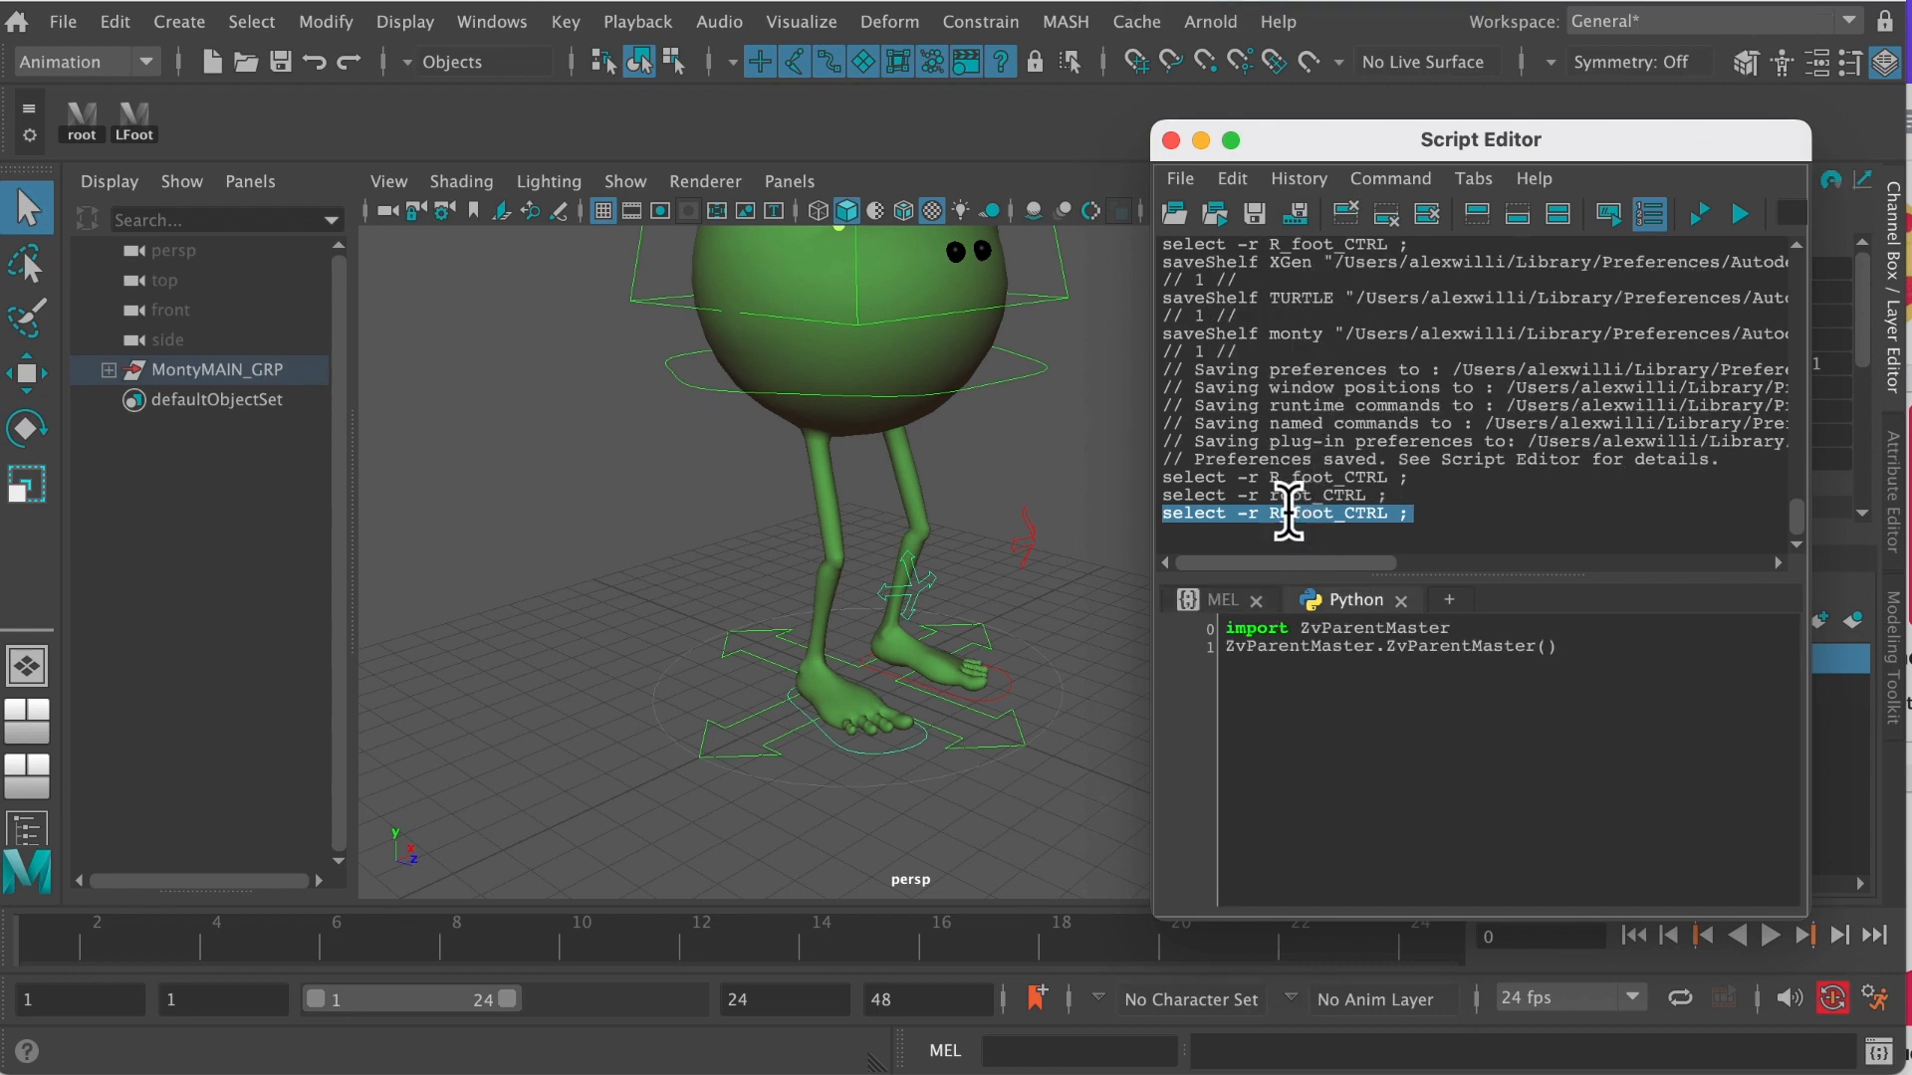
pyautogui.moveTo(1294, 520); pyautogui.dragTo(821, 140)
pyautogui.click(889, 520)
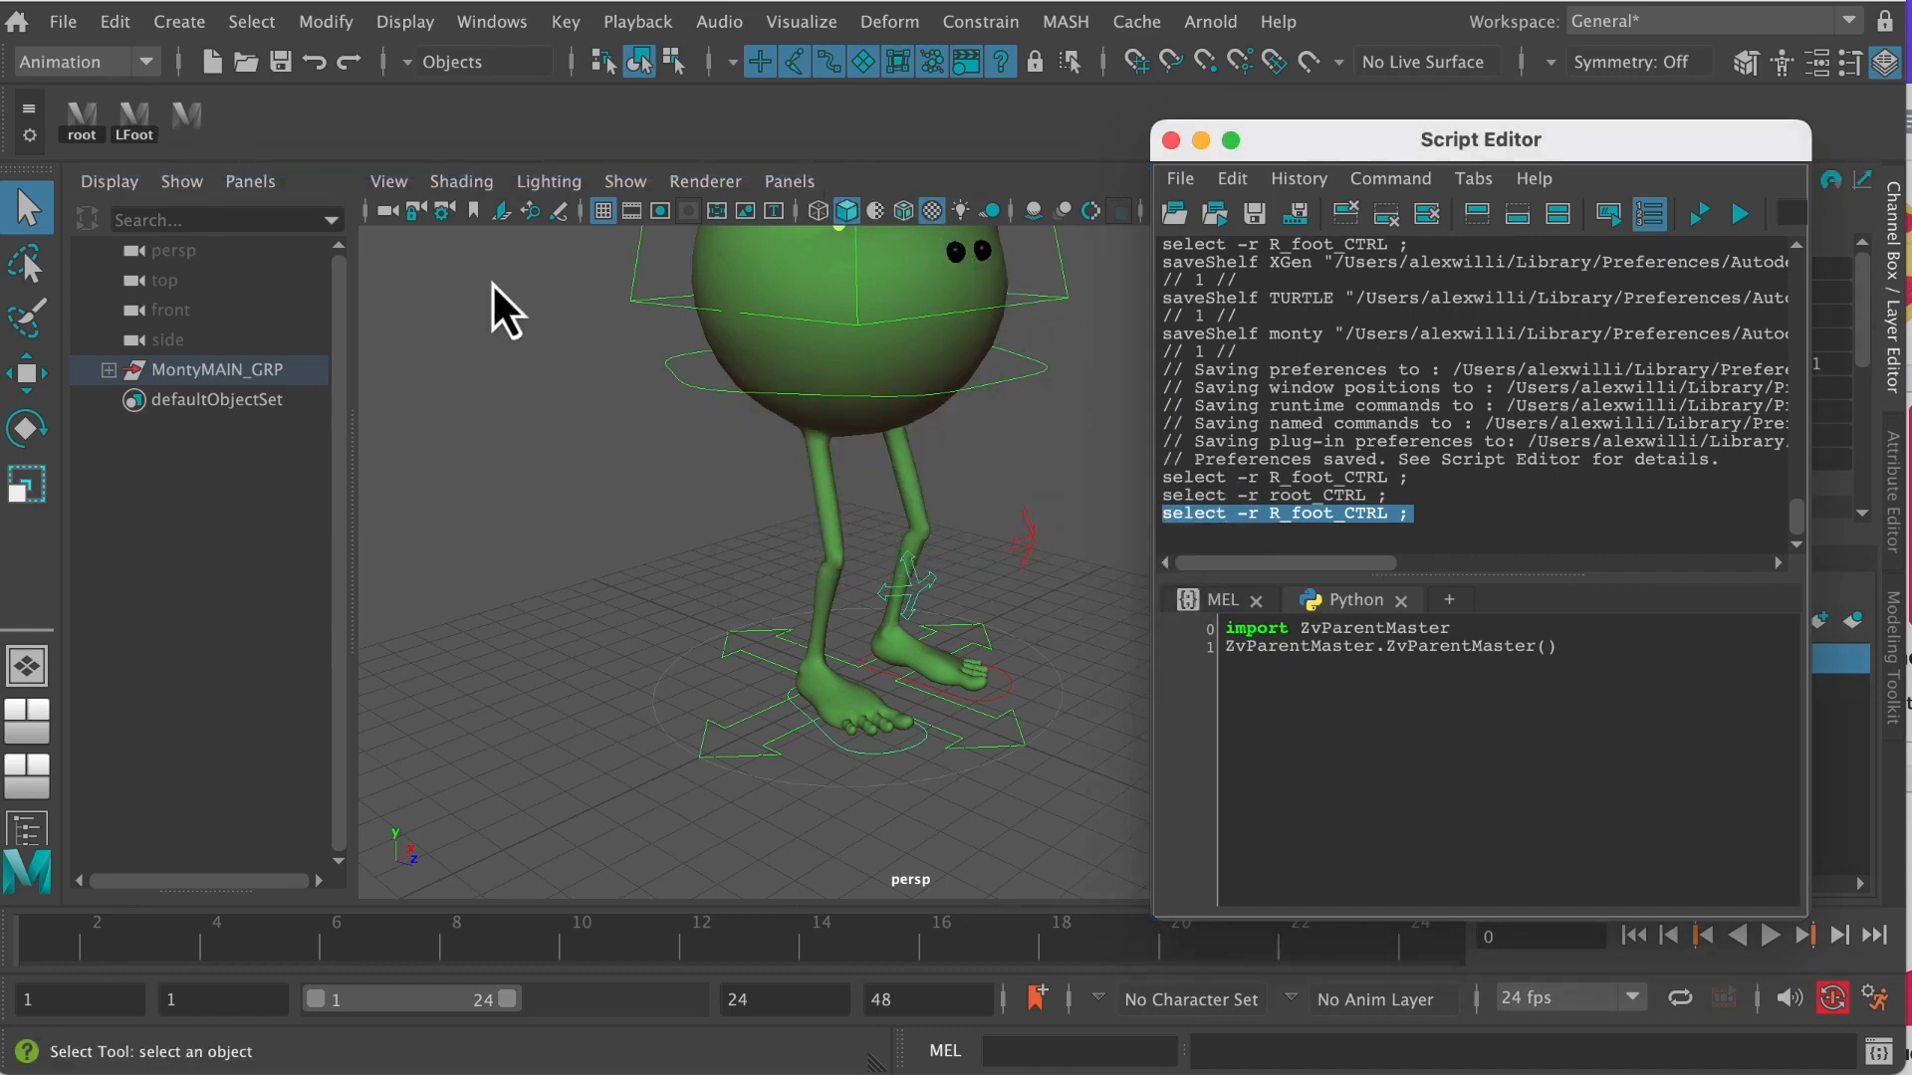
pyautogui.click(182, 126)
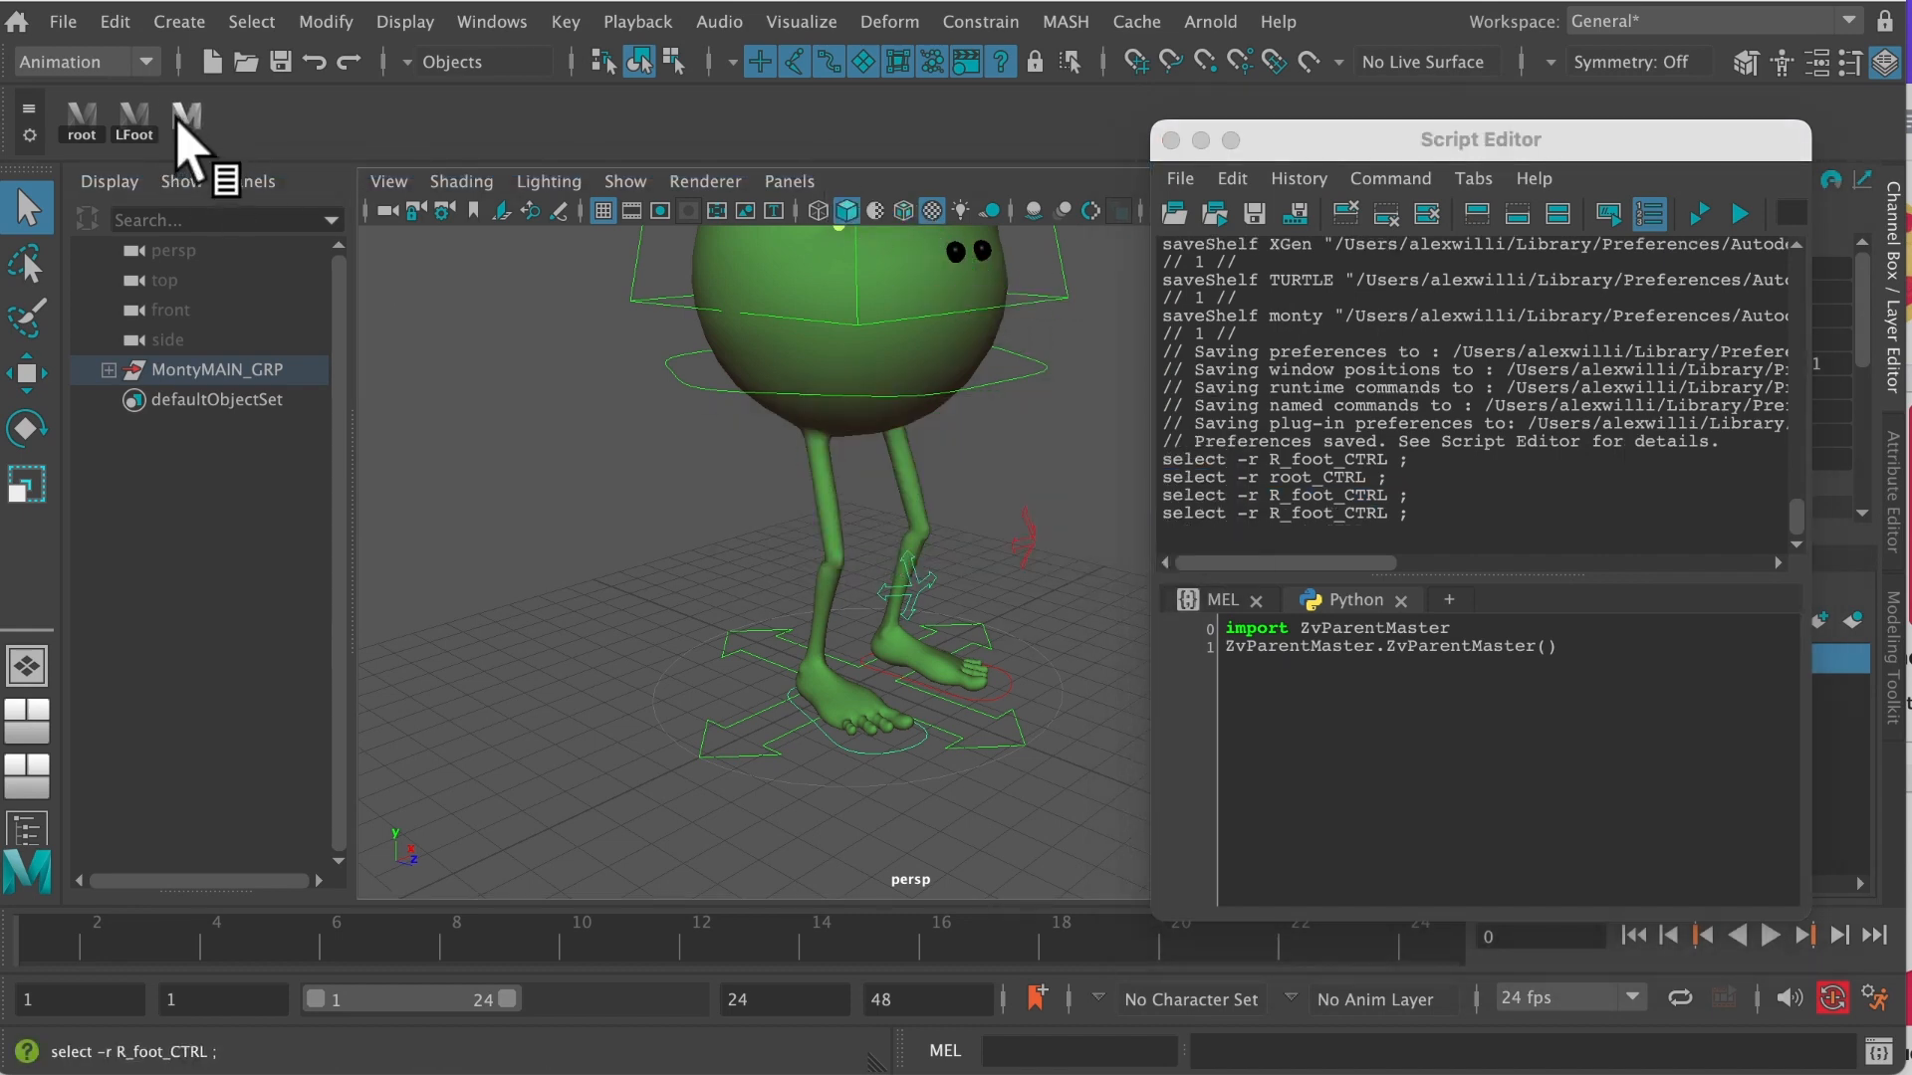
# - Label the R_foot_CTRL shelf button rFoot in the Shelf Editor, save the shelves, and test the root, LFoot and rFoot buttons
pyautogui.moveTo(1225, 523); pyautogui.dragTo(85, 124)
pyautogui.click(30, 135)
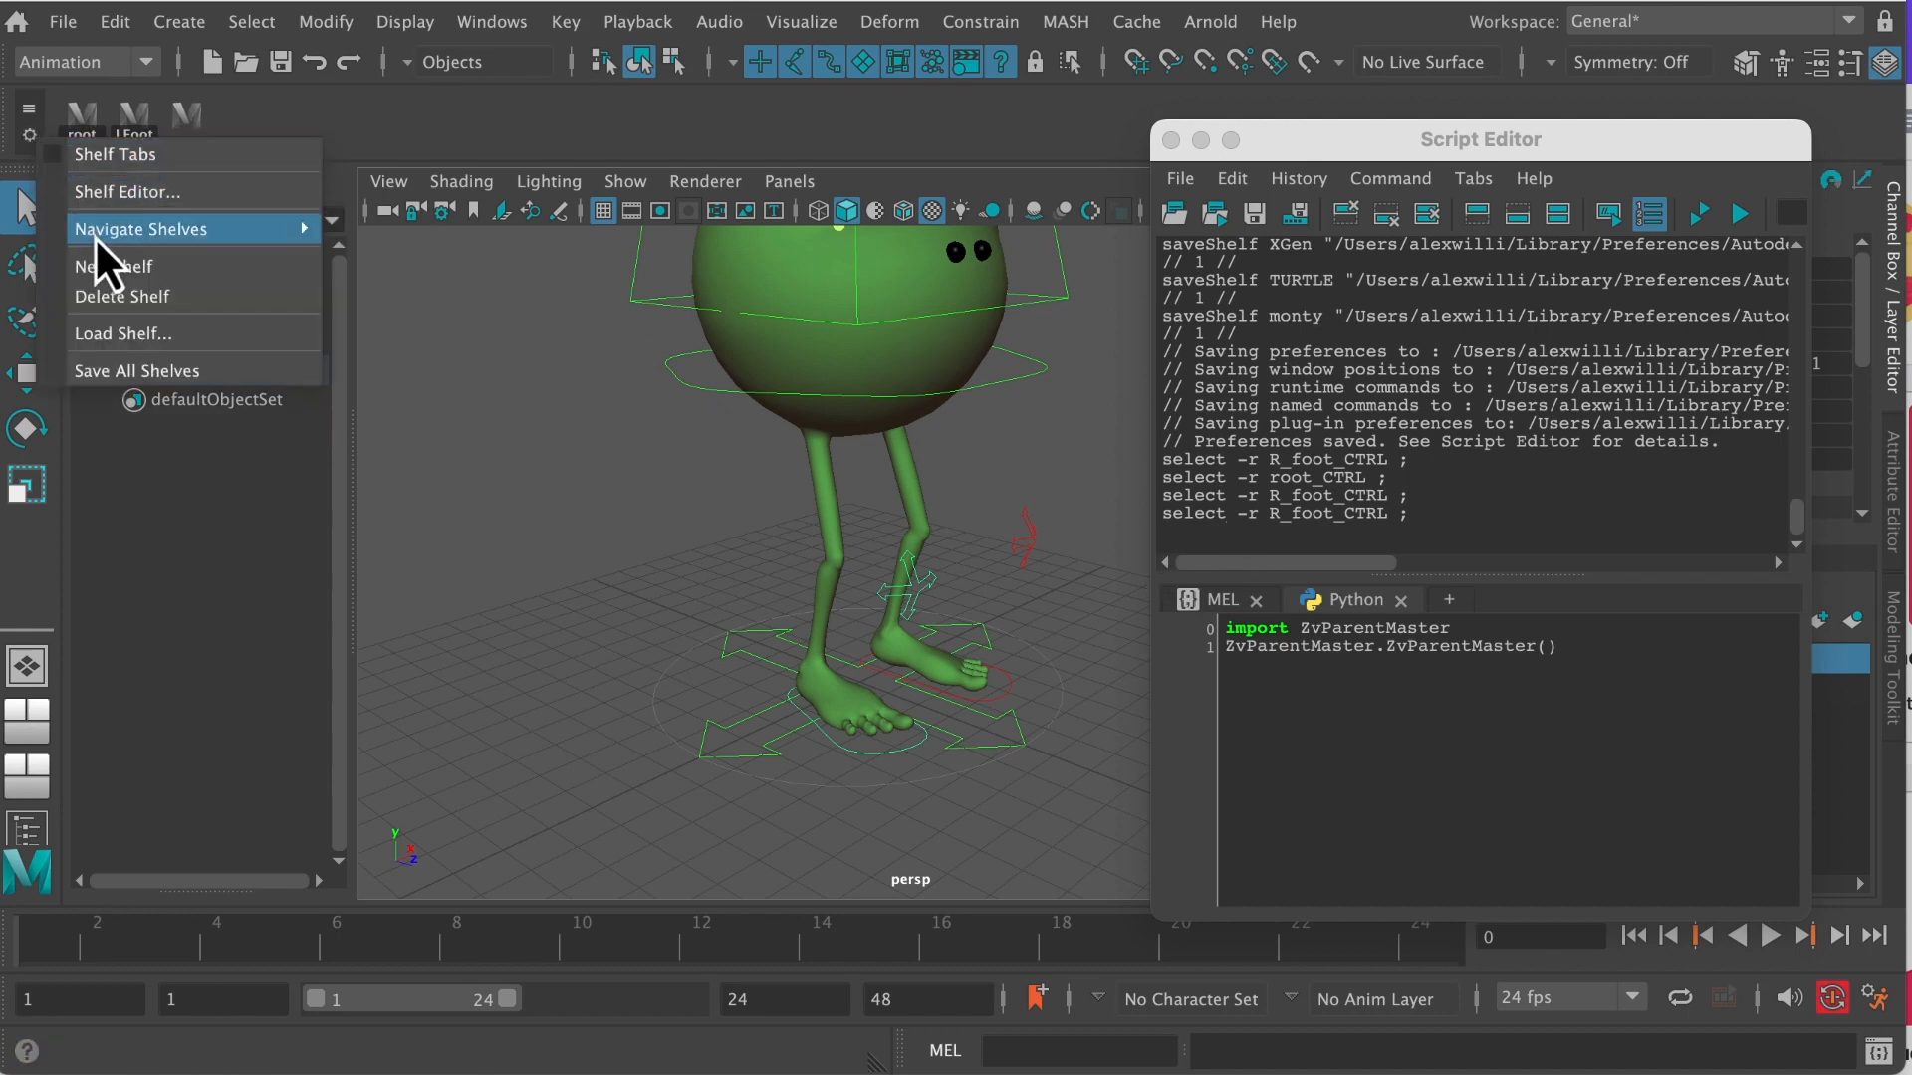
pyautogui.click(113, 192)
pyautogui.click(797, 595)
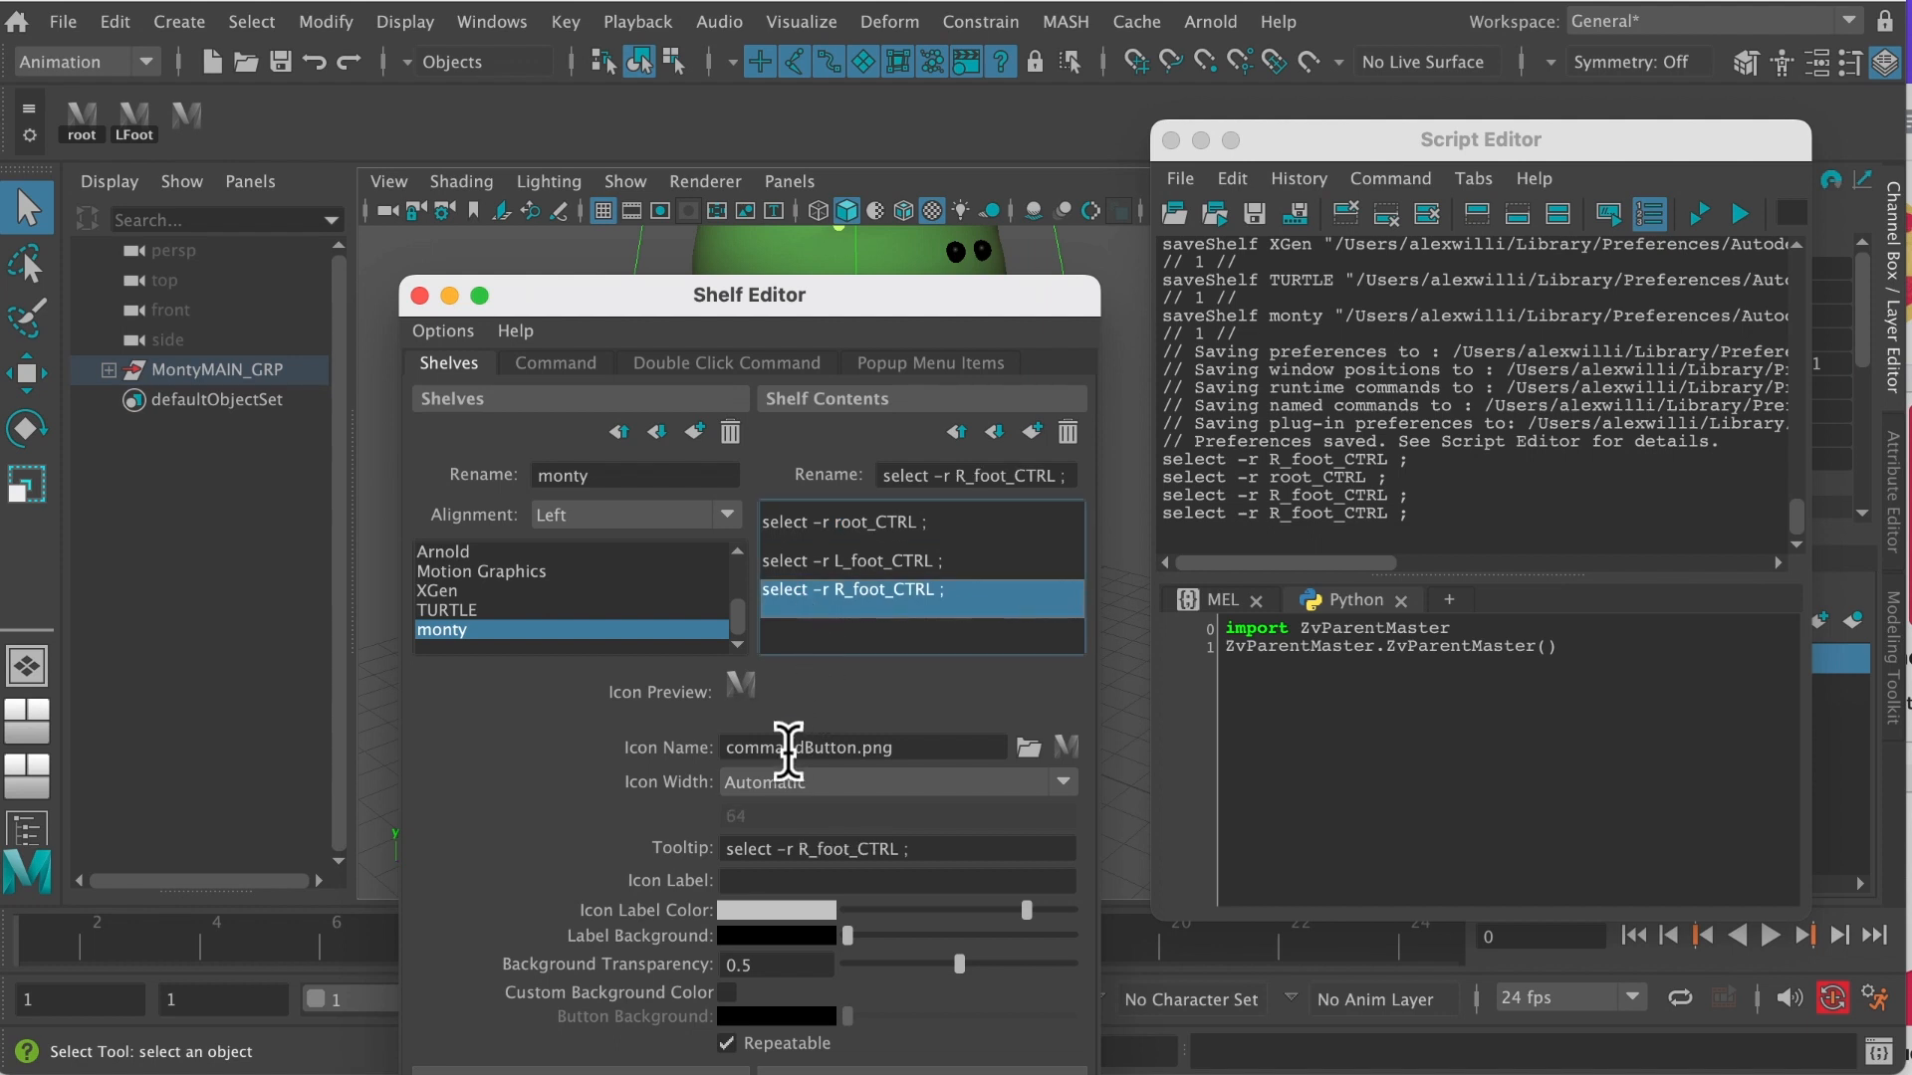
pyautogui.click(764, 880)
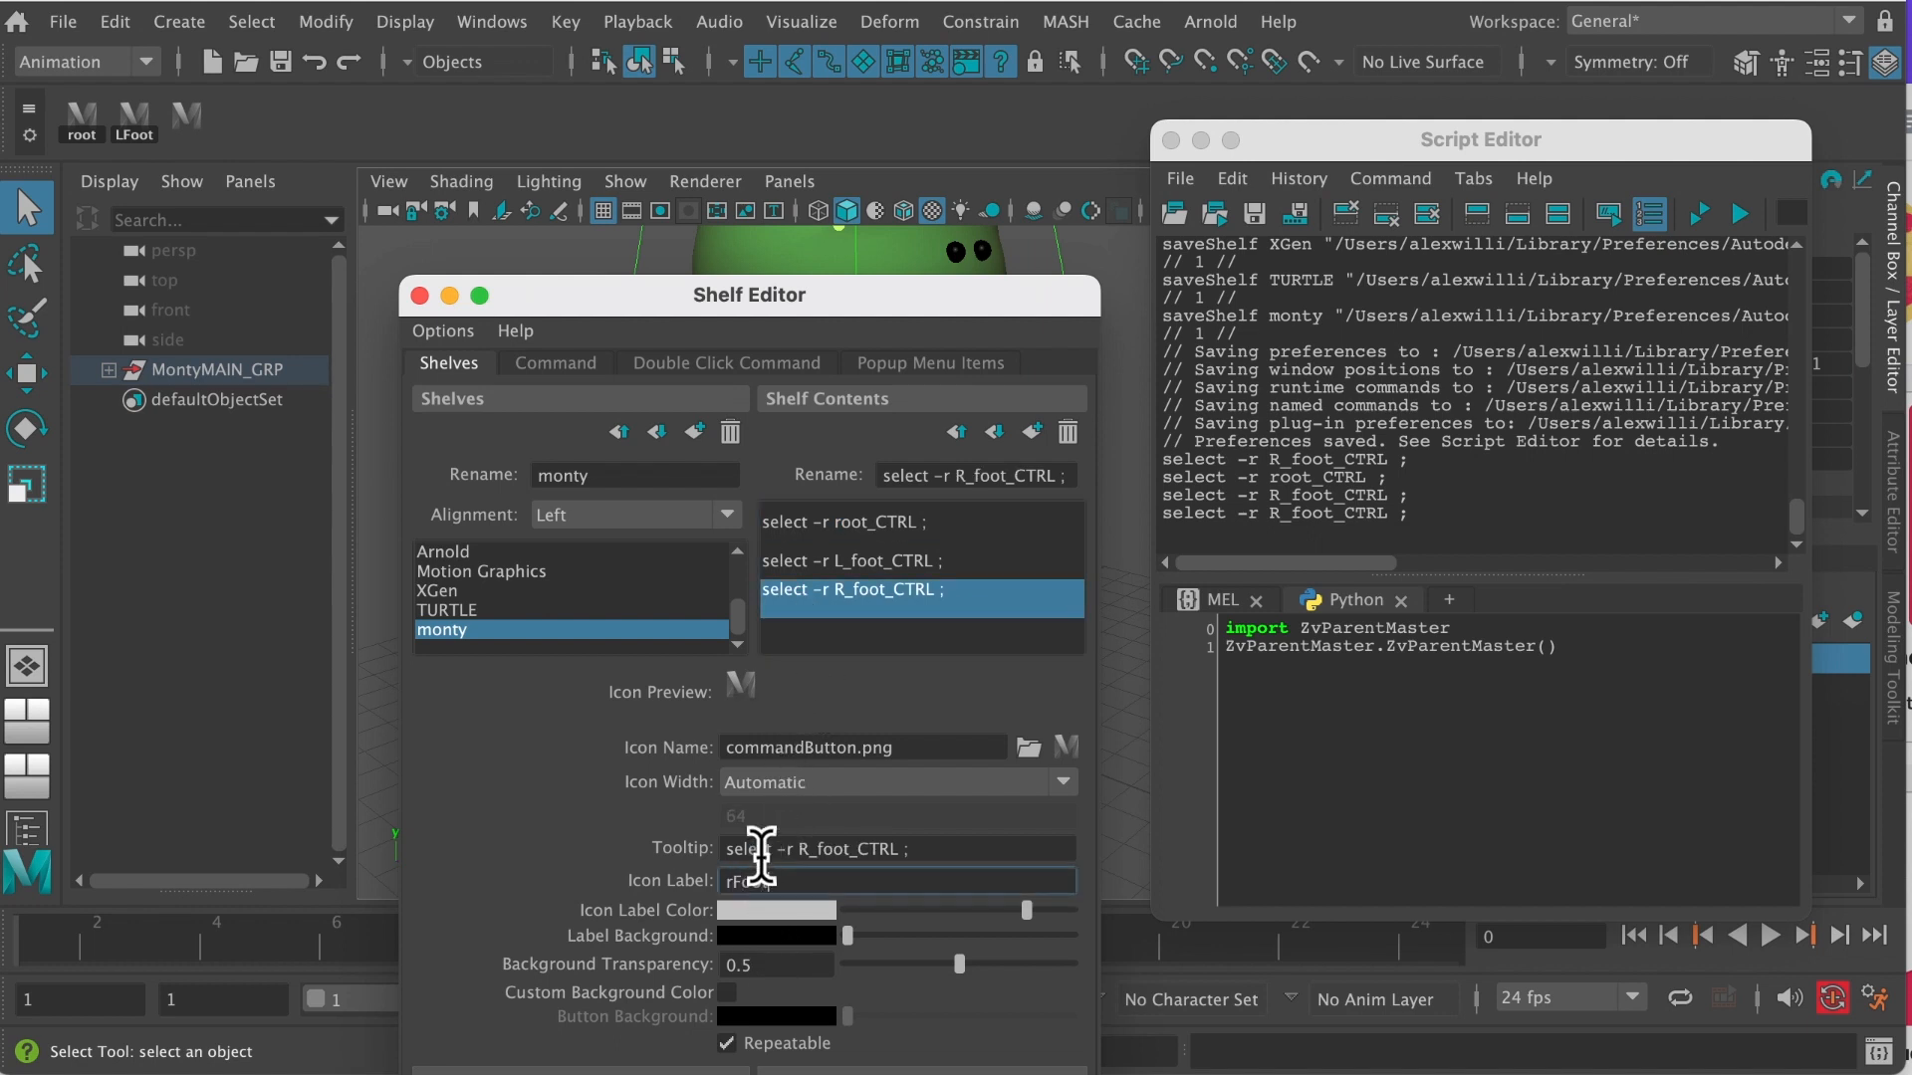
pyautogui.click(677, 1071)
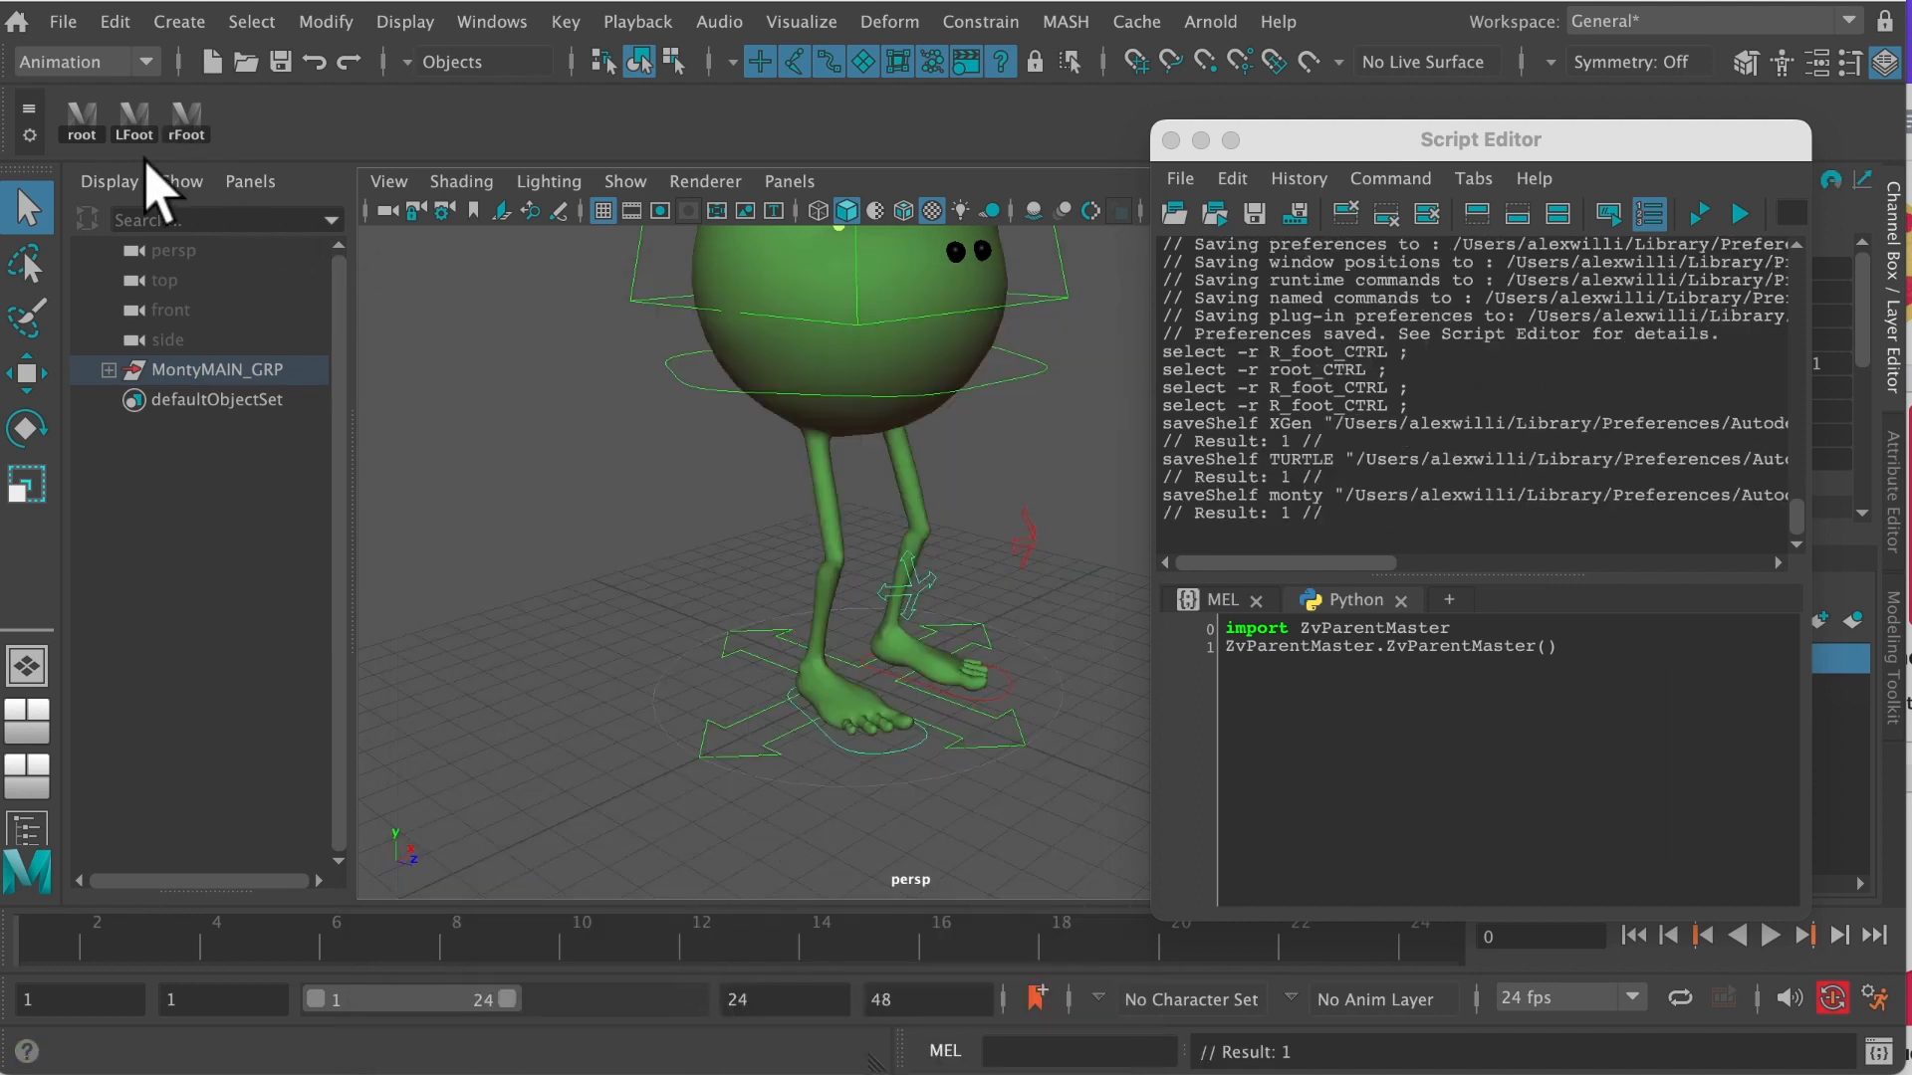
pyautogui.click(83, 124)
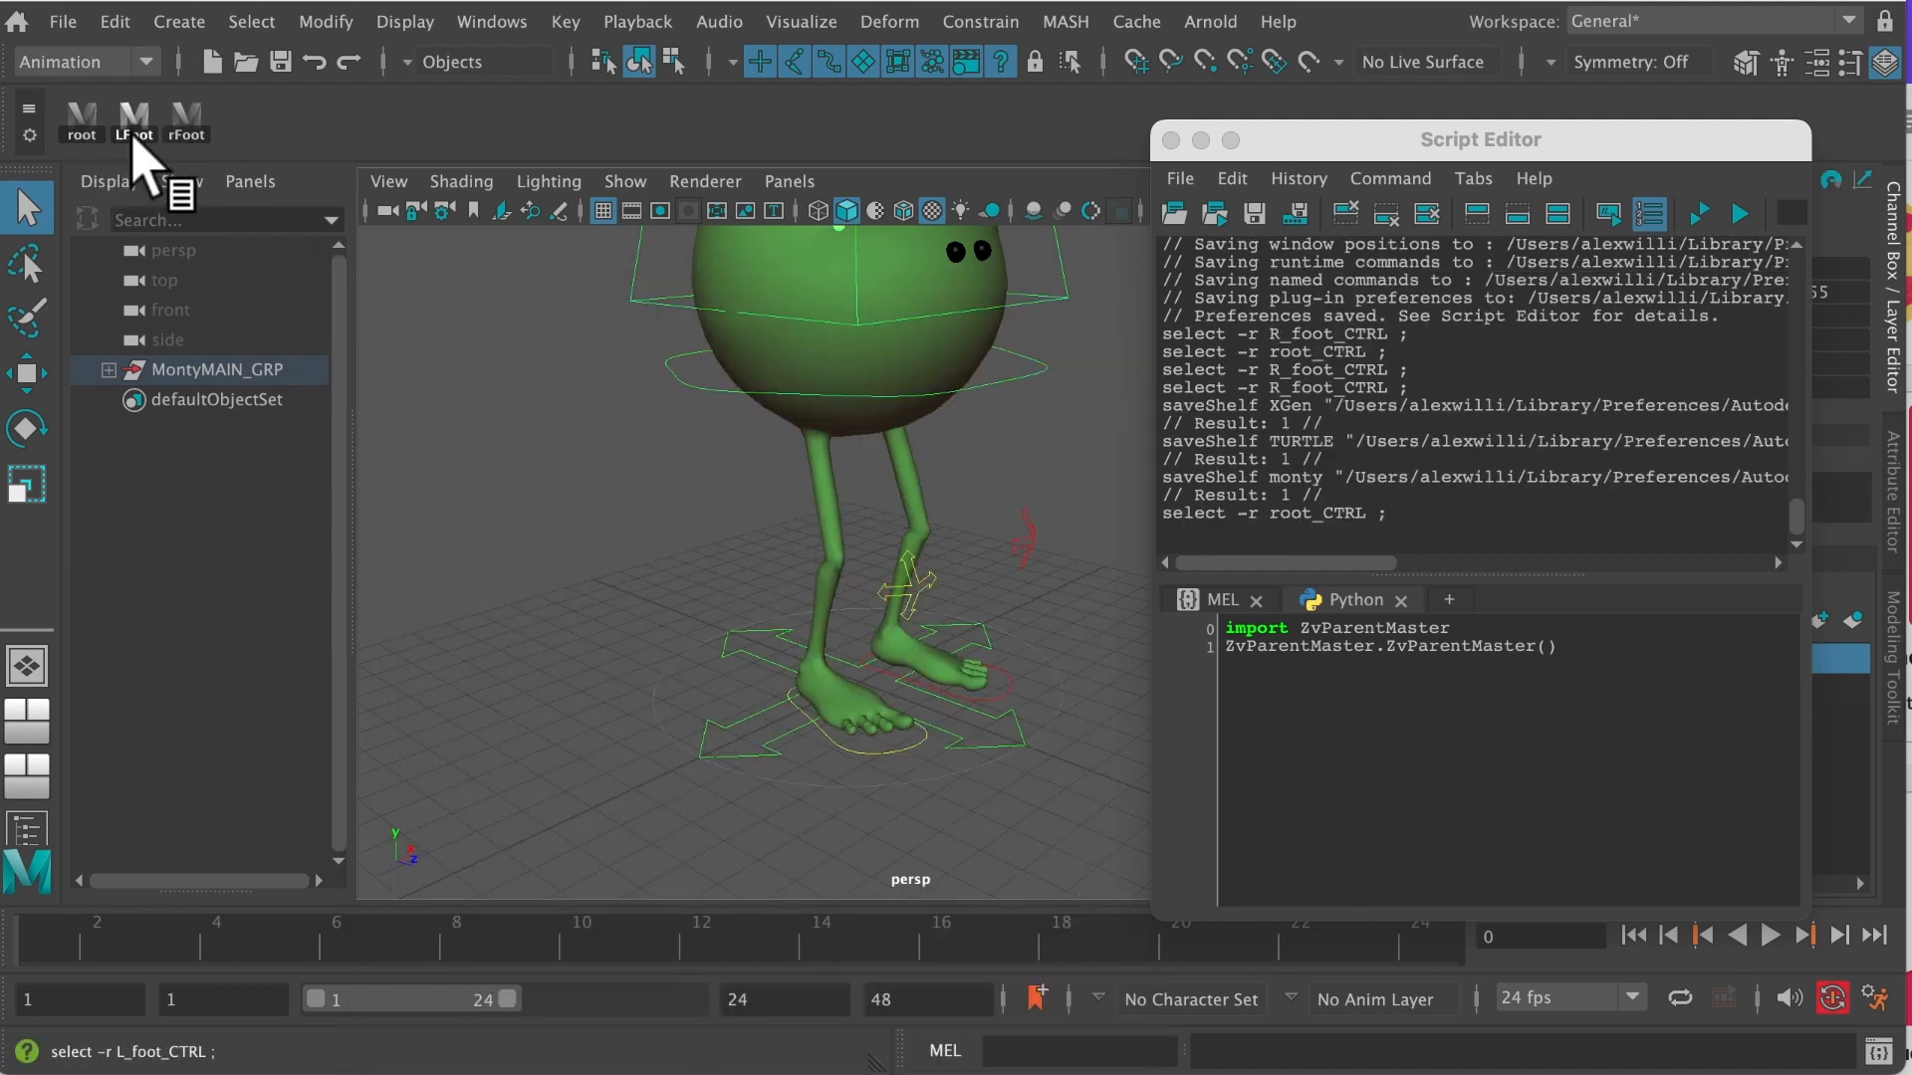
pyautogui.click(187, 124)
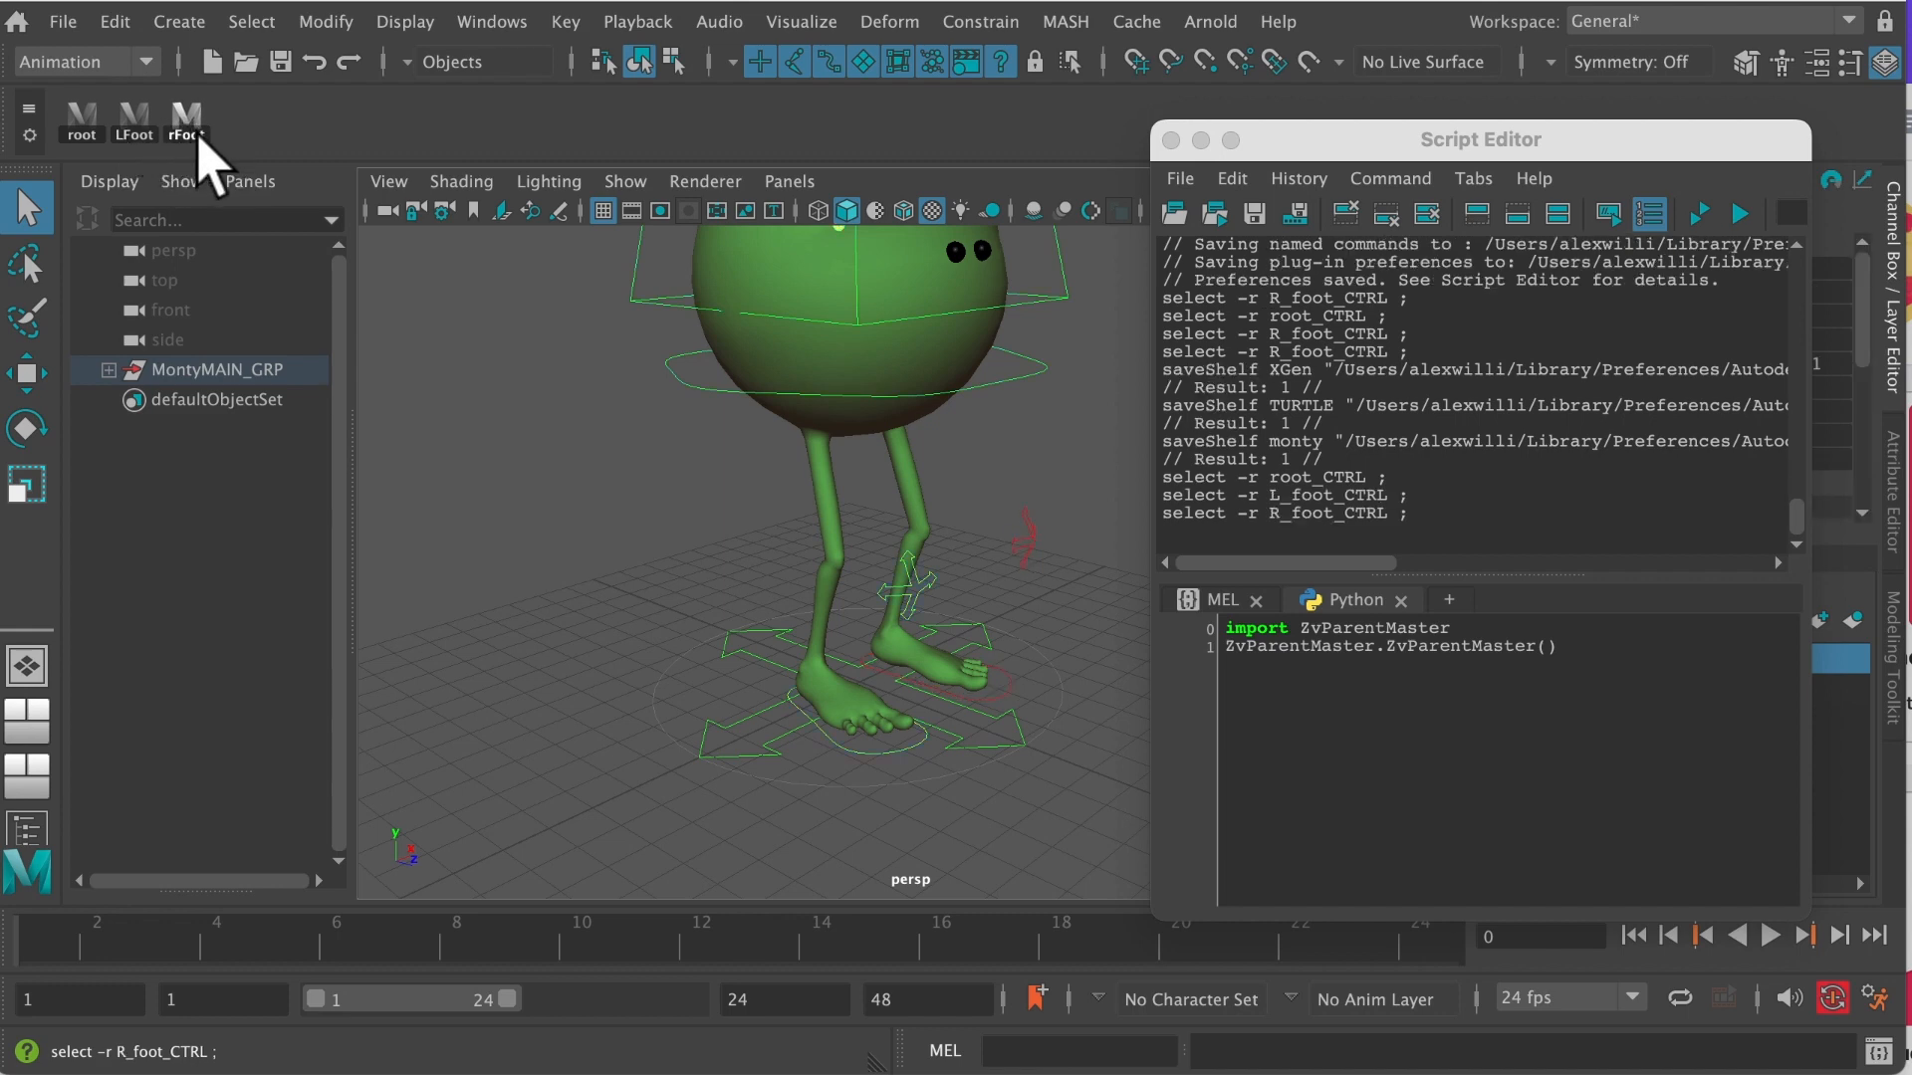
# - Select the character's head control and save its "select -r head_CTRL ;" command from the script history to the shelf as MEL
pyautogui.click(627, 275)
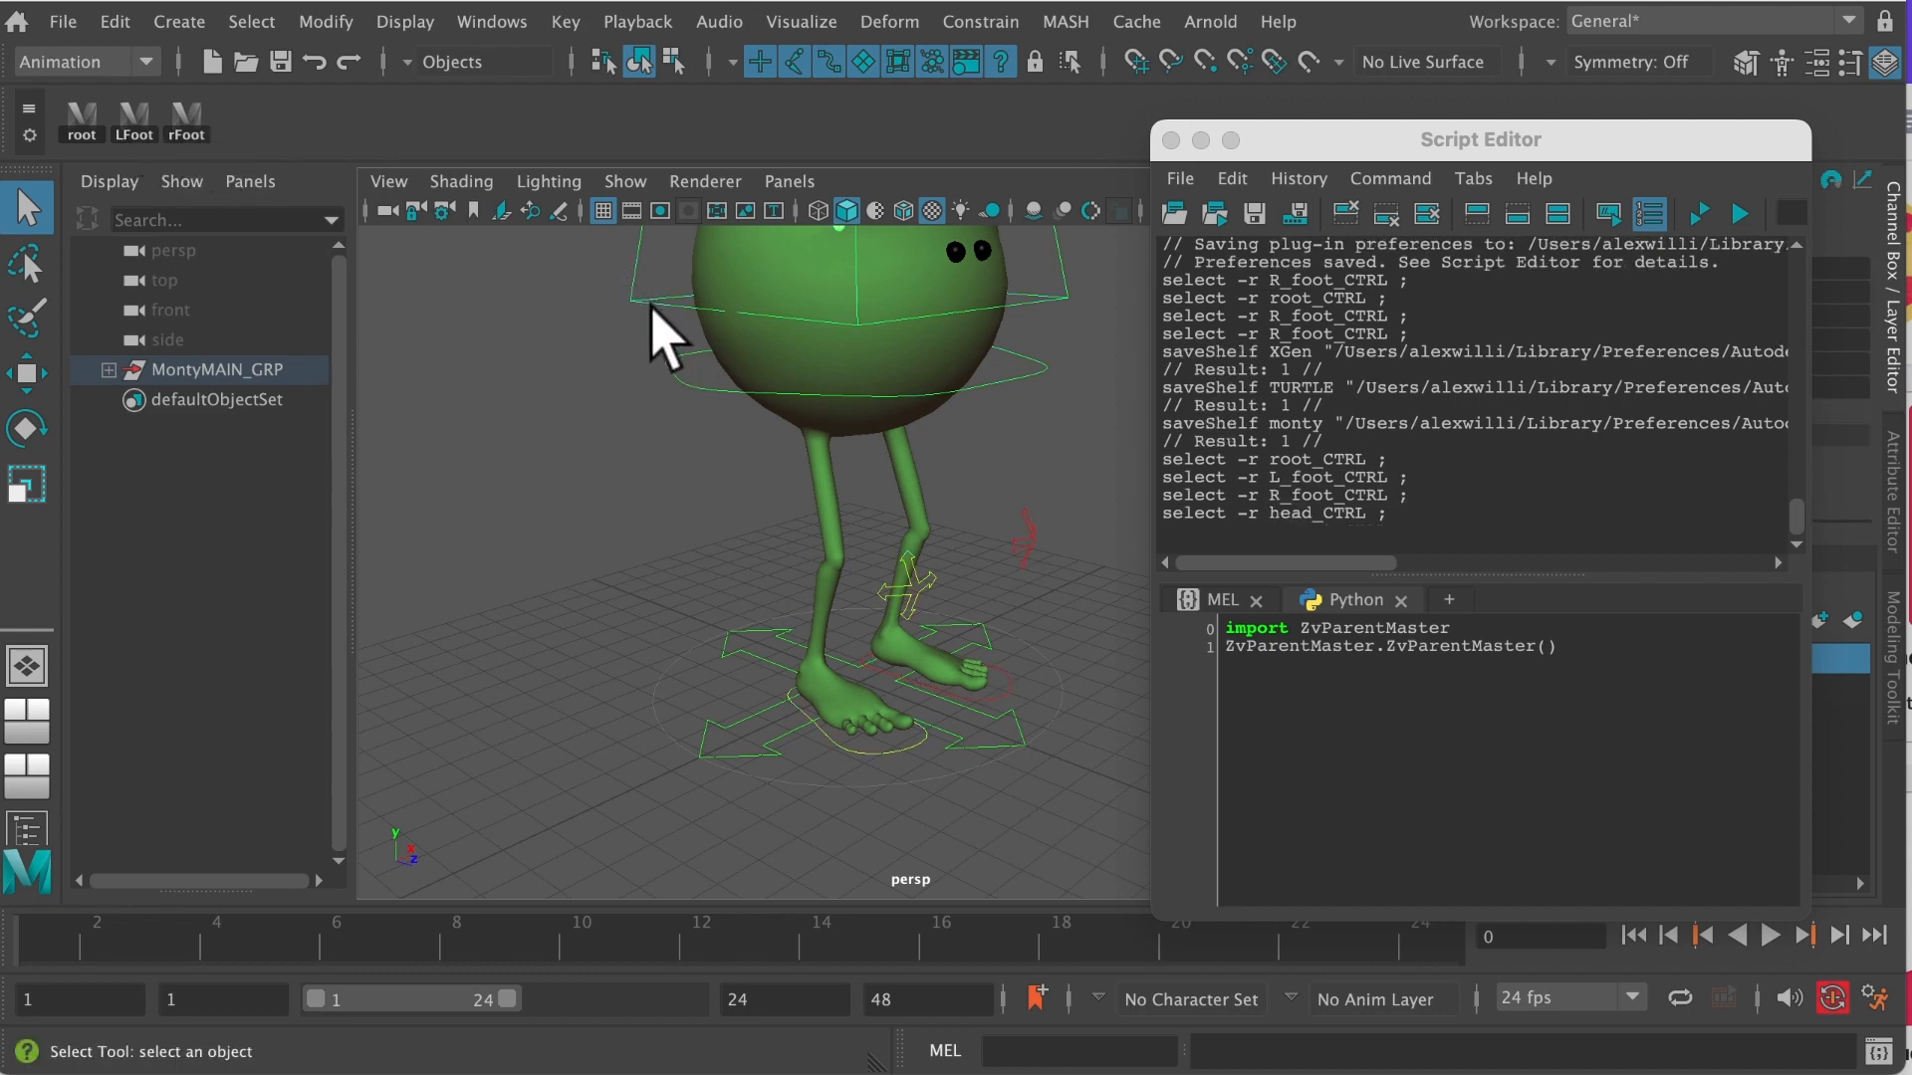
pyautogui.tripleClick(1317, 512)
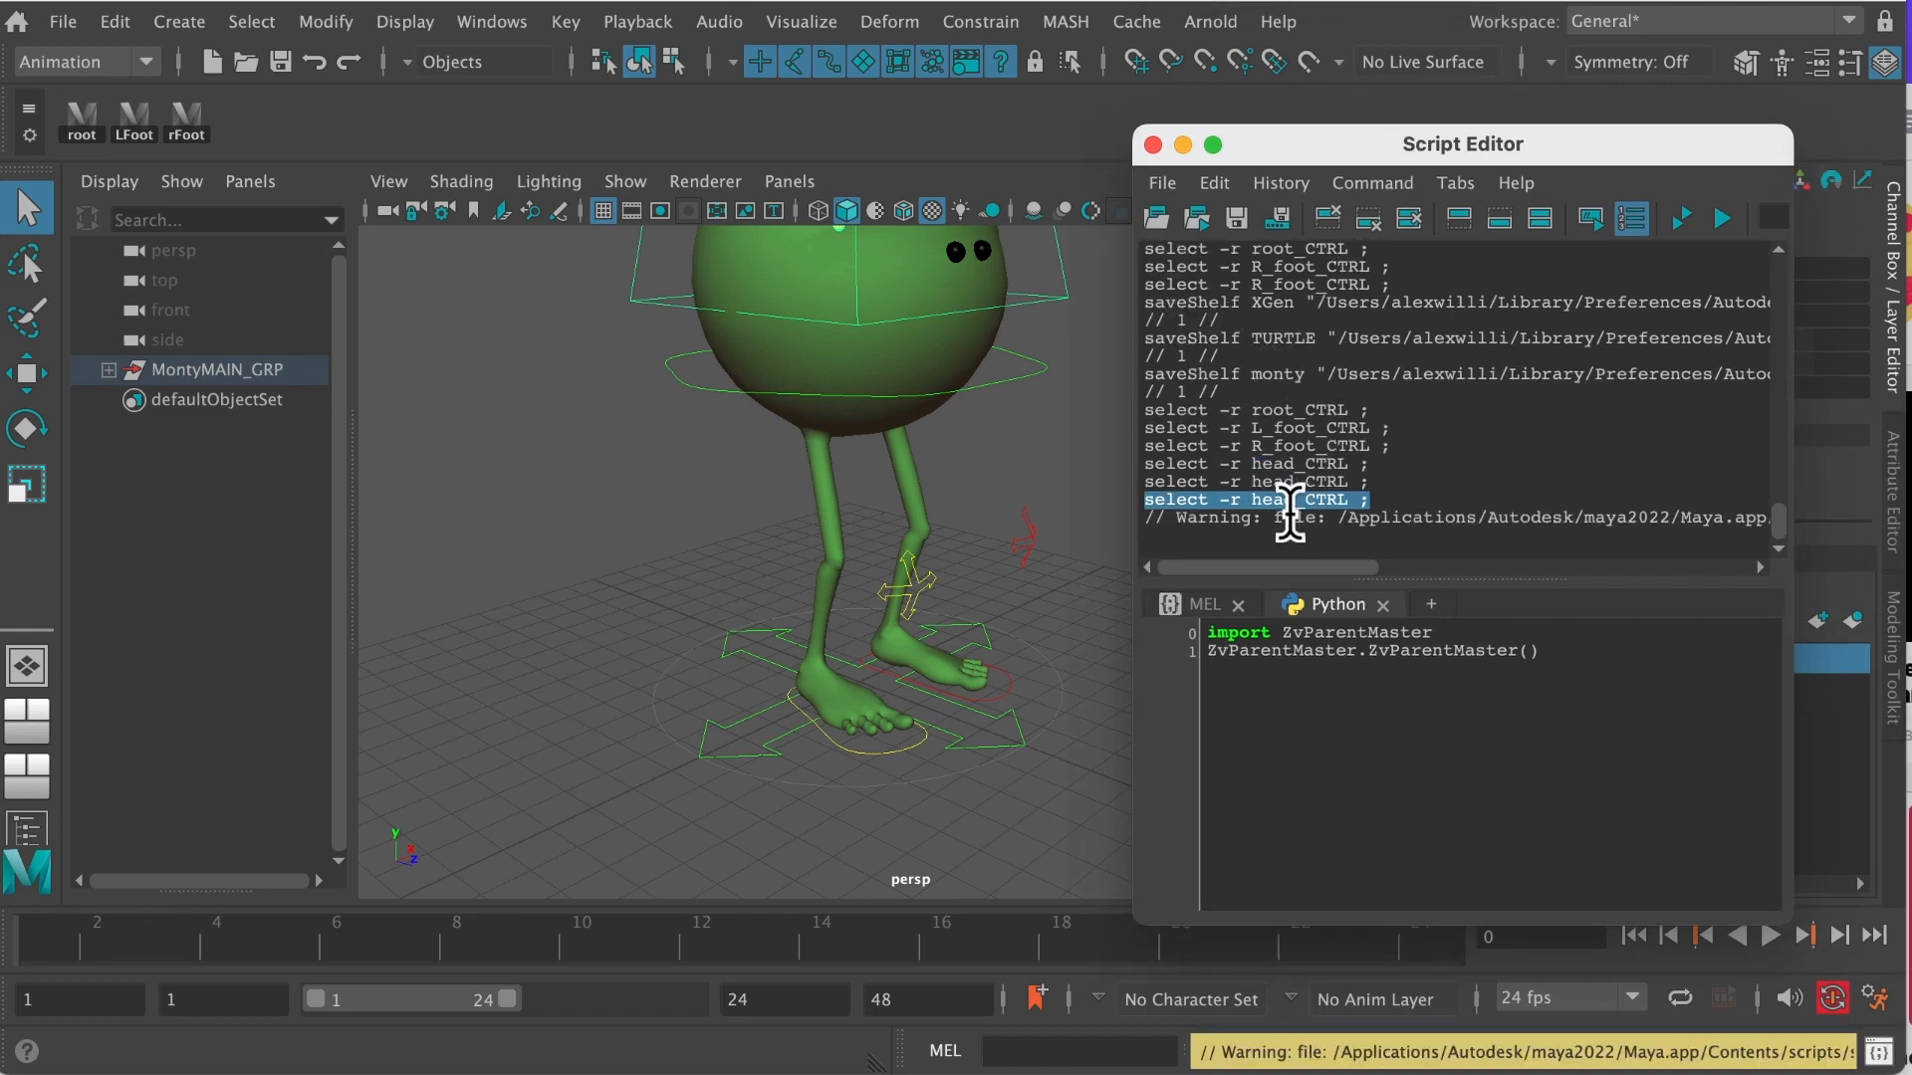
pyautogui.moveTo(1289, 513); pyautogui.dragTo(863, 146)
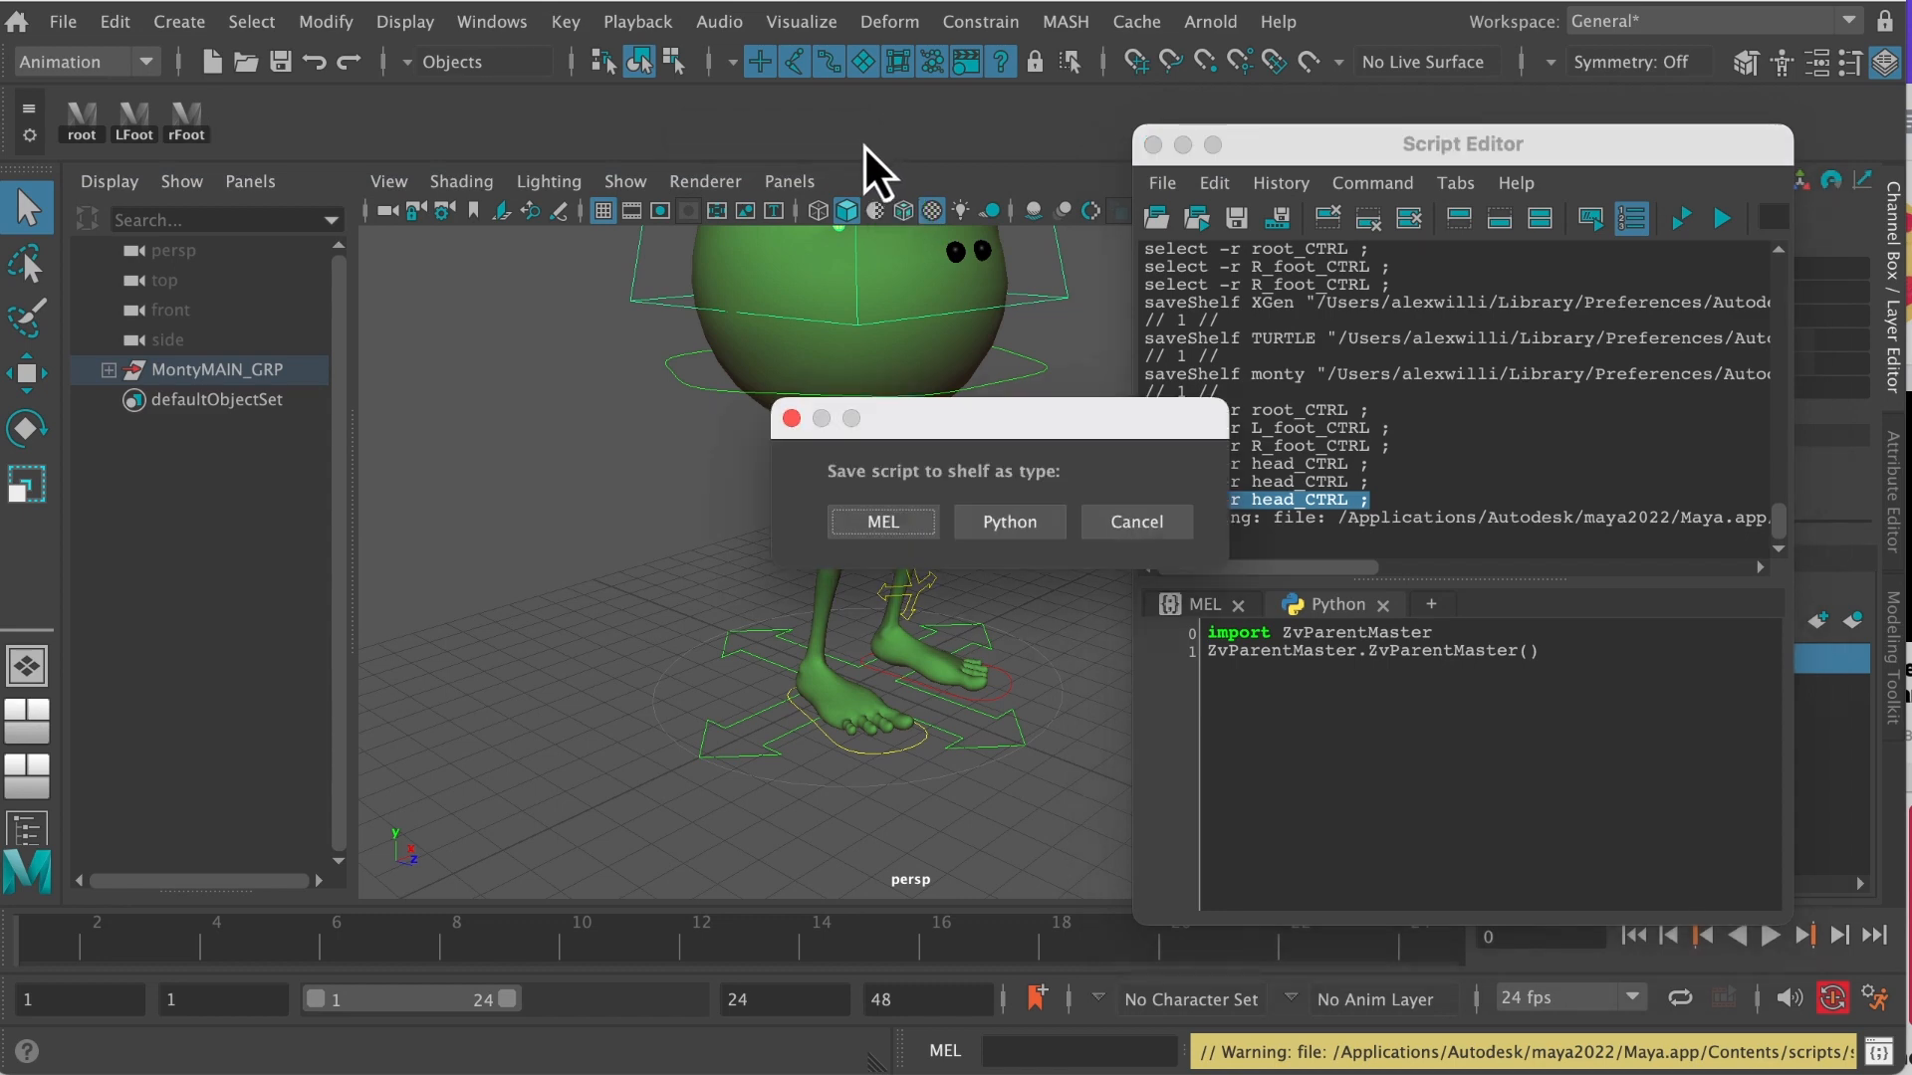
pyautogui.click(882, 522)
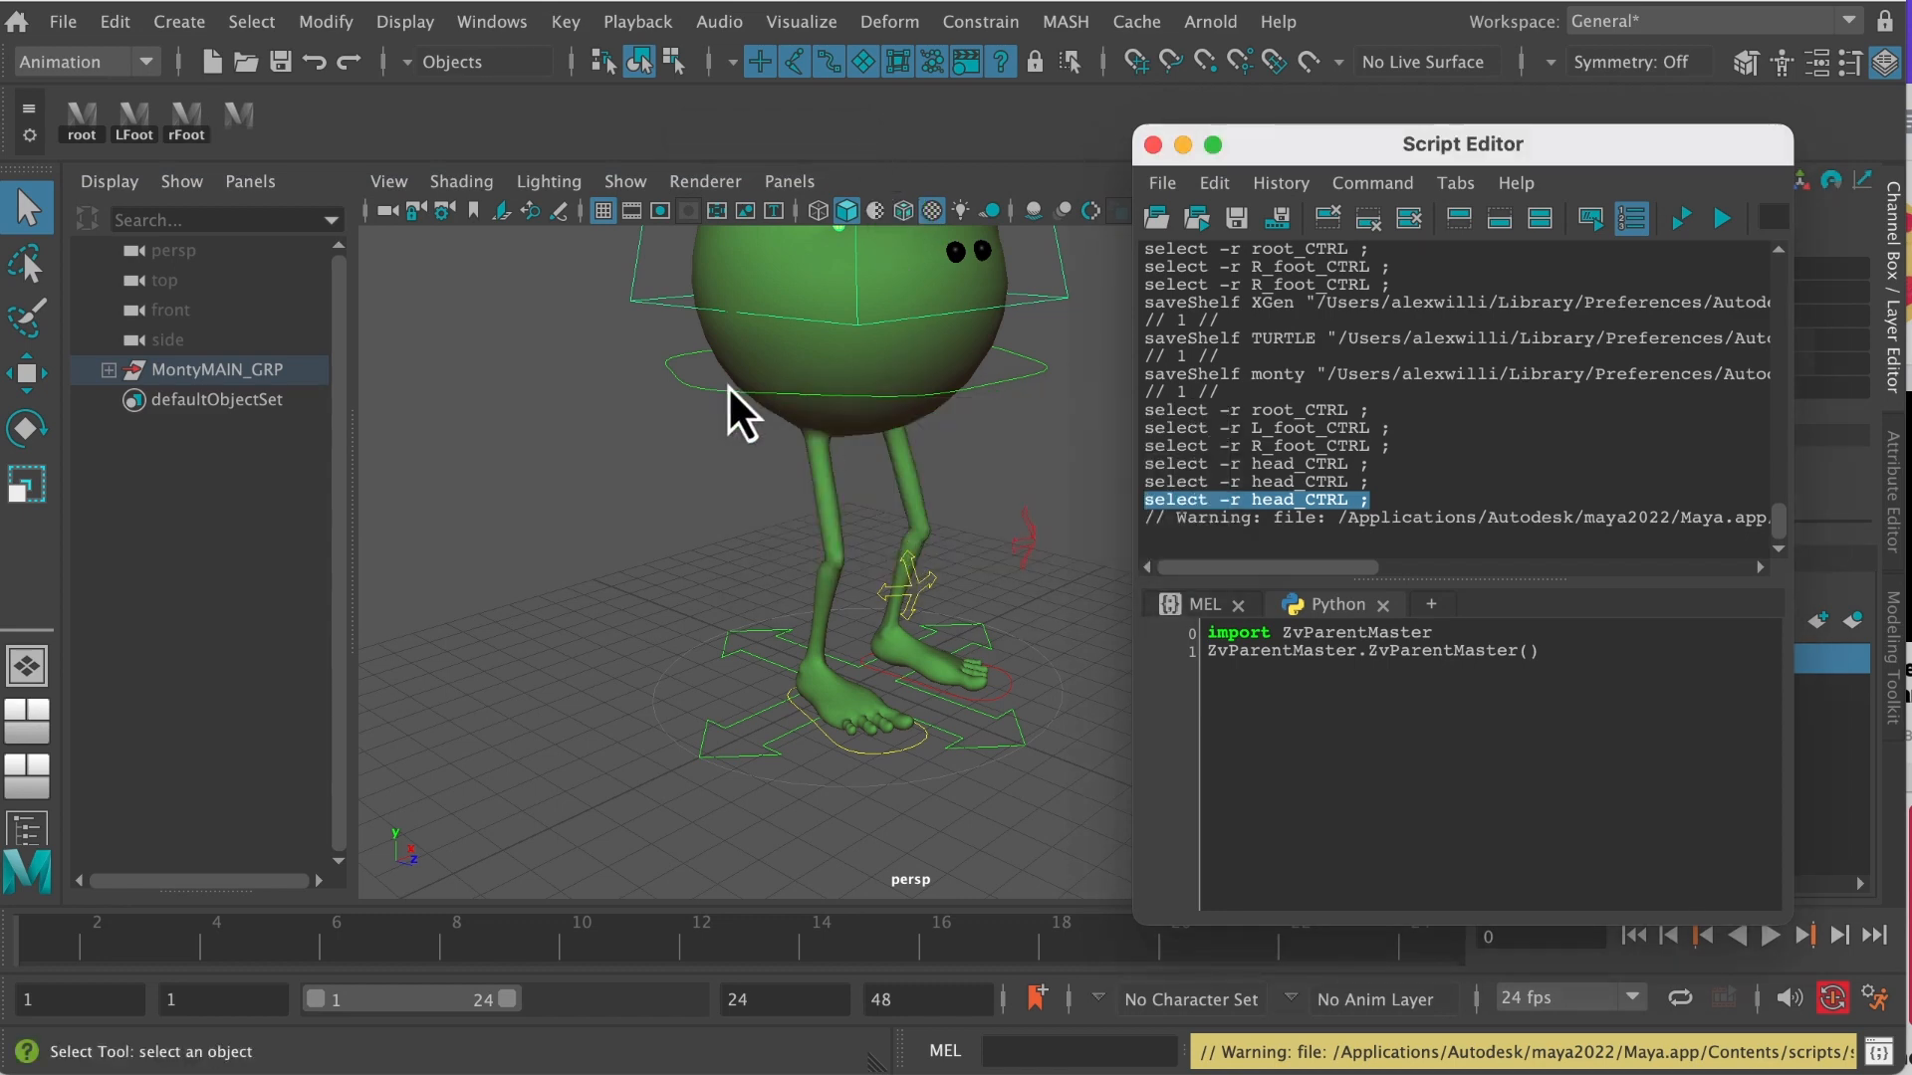
# - Label the head_CTRL shelf button head in the Shelf Editor and save the shelves
pyautogui.click(29, 137)
pyautogui.click(86, 198)
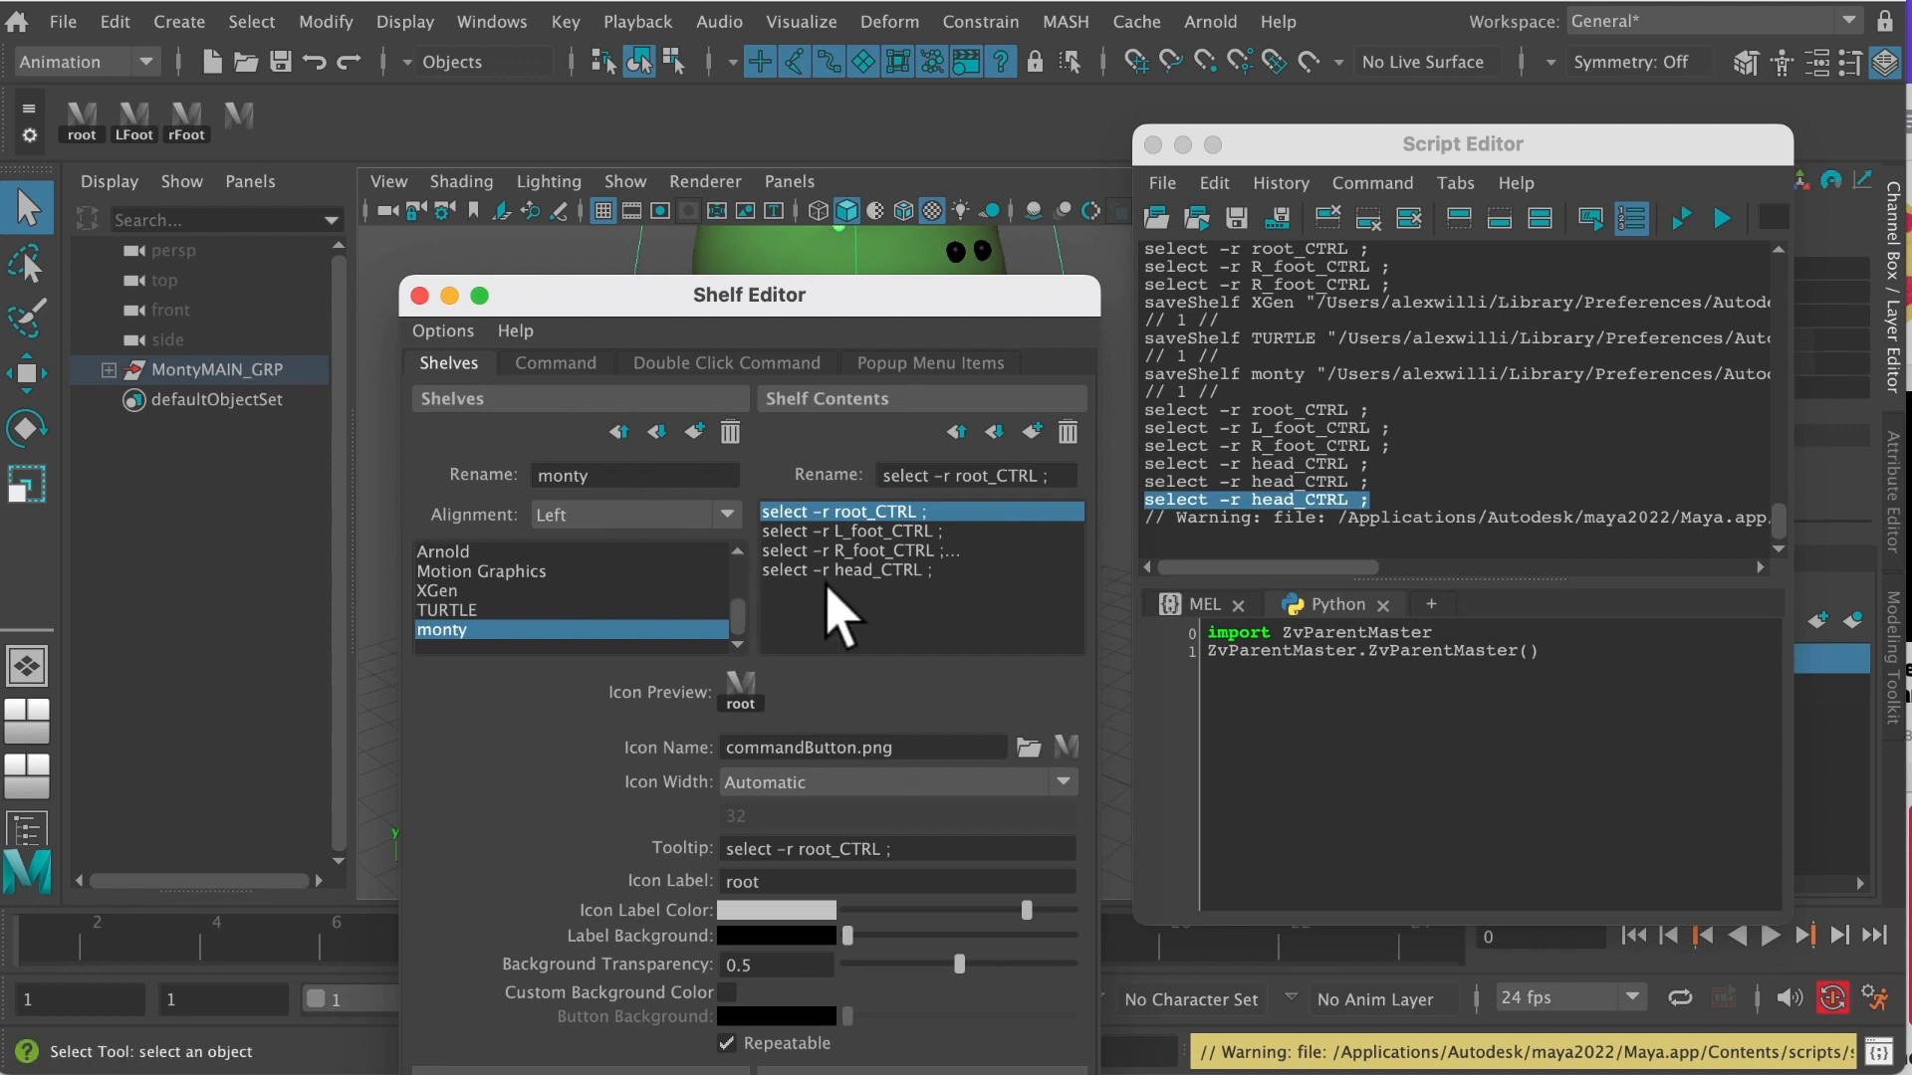
pyautogui.click(849, 571)
pyautogui.click(841, 878)
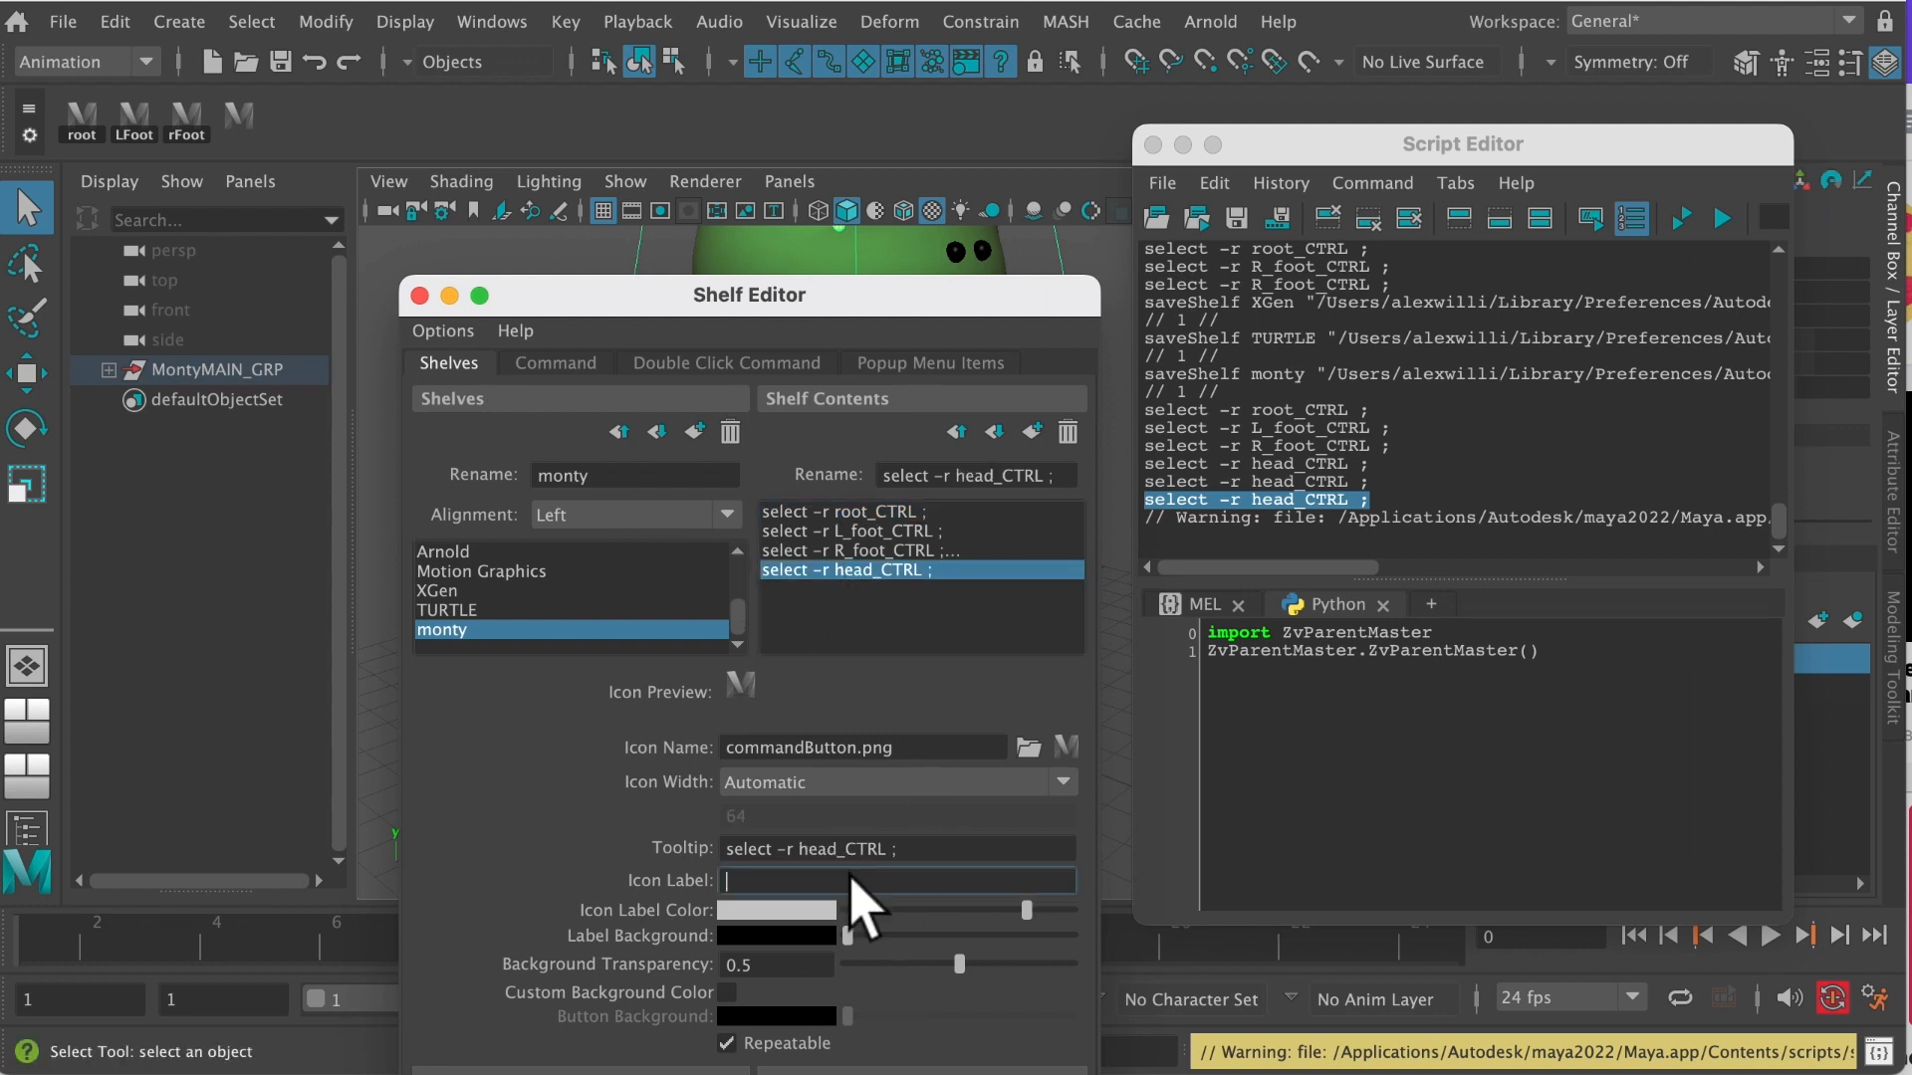
pyautogui.write('head')
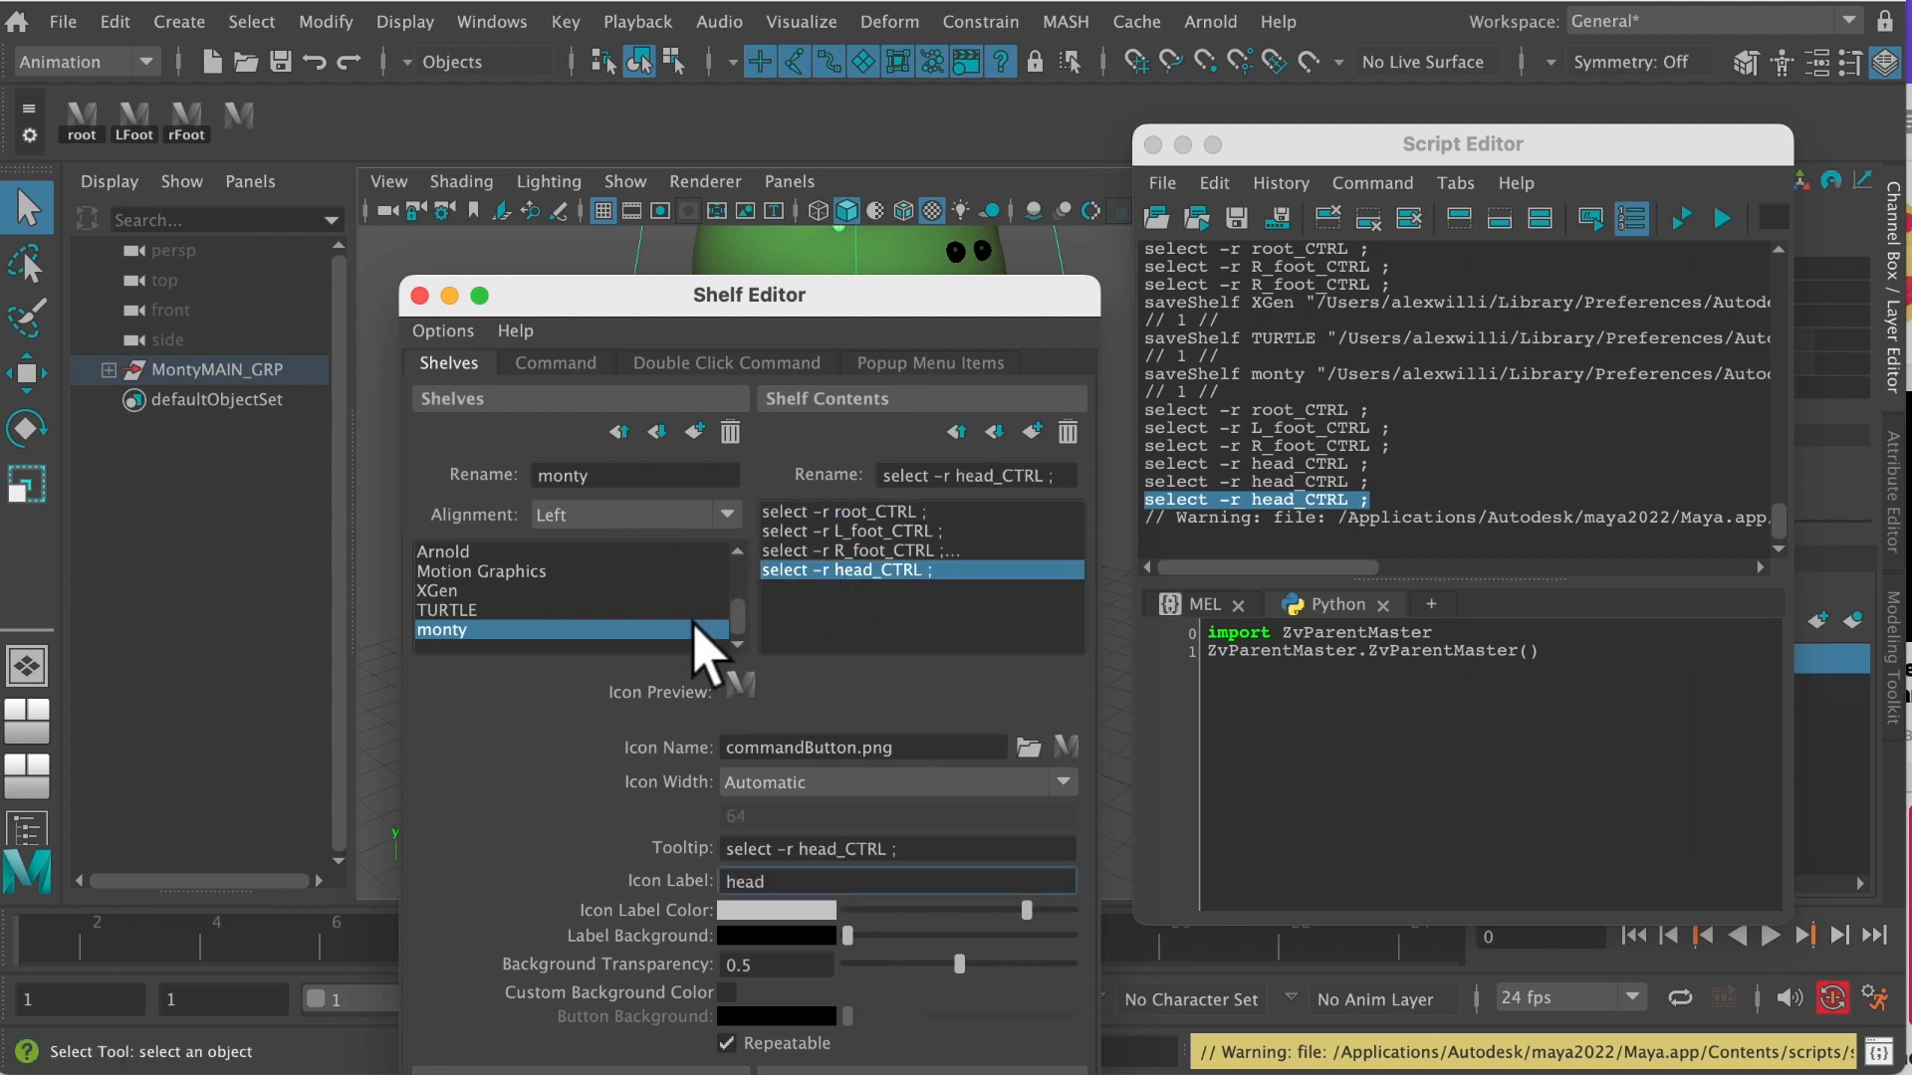
pyautogui.click(607, 1064)
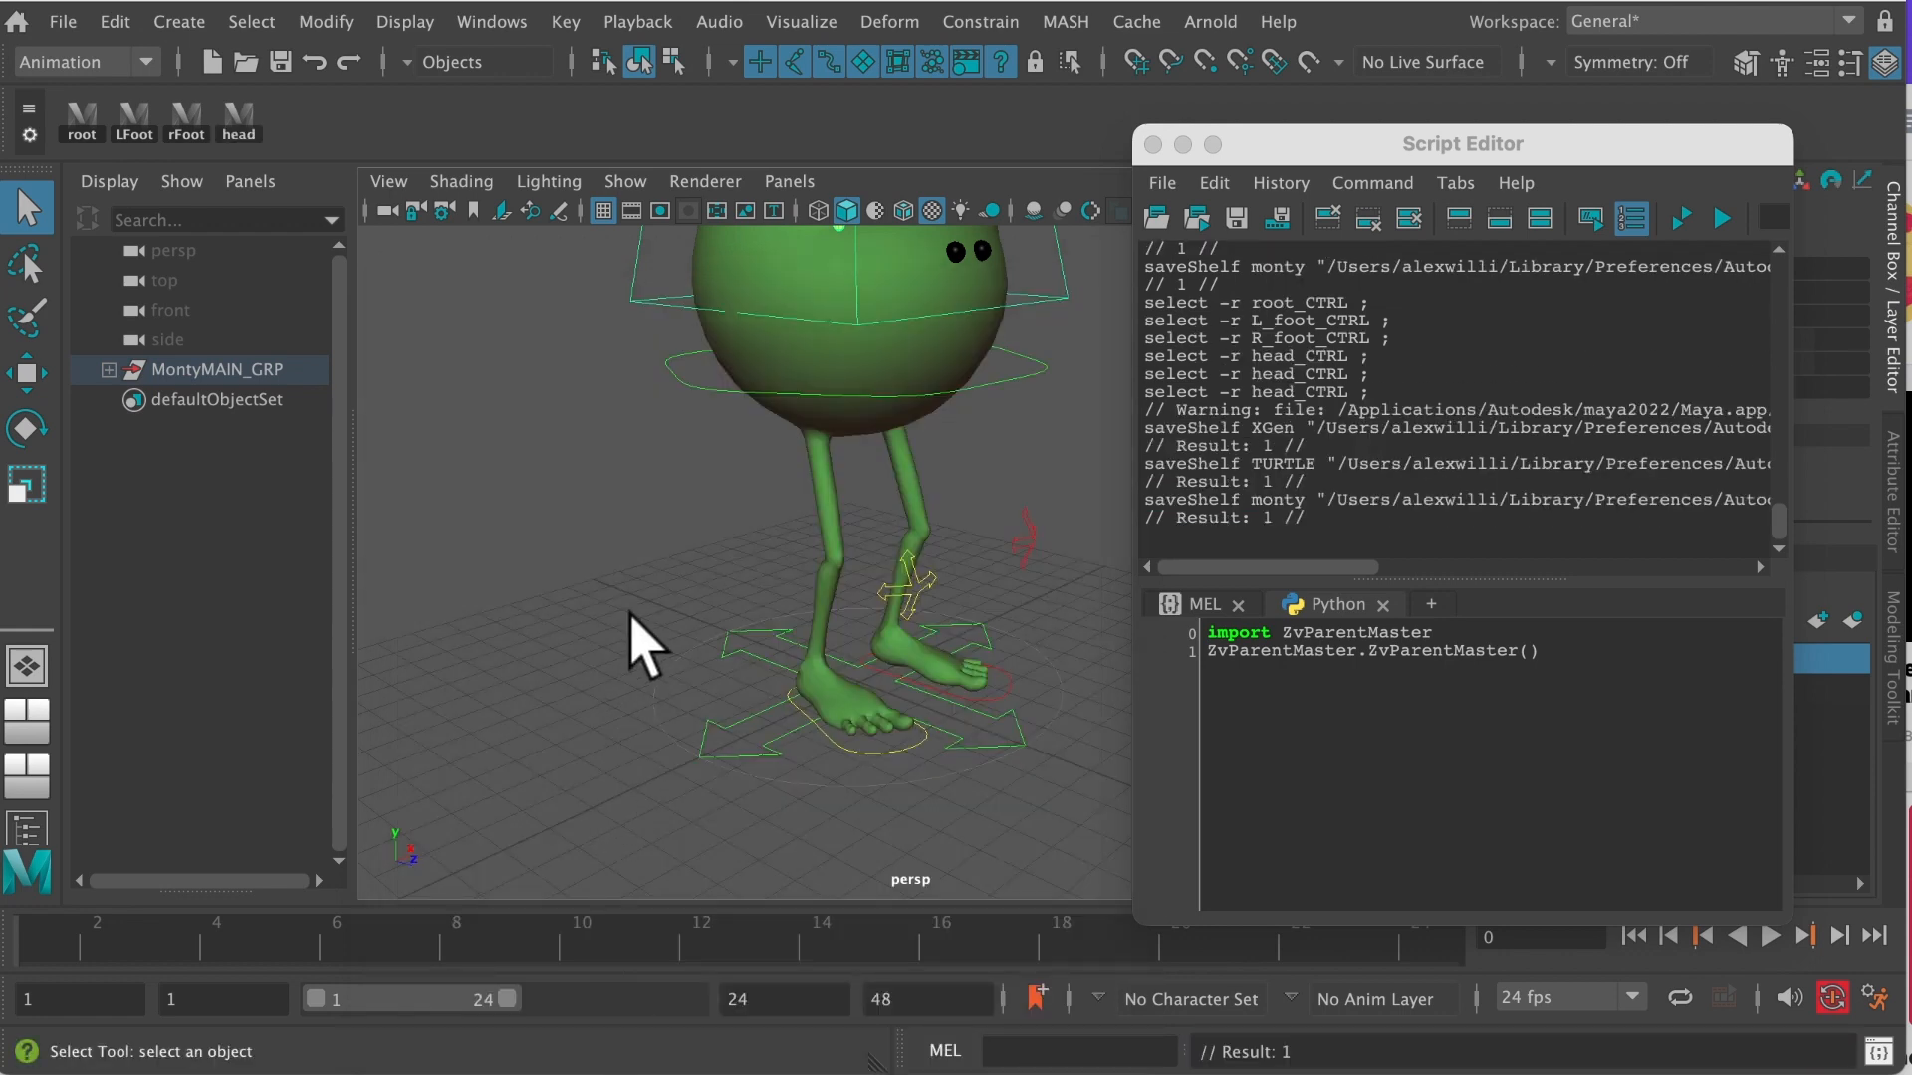
# - Bring the whole character into view and close the Script Editor
pyautogui.keyDown('alt'); pyautogui.moveTo(762, 450); pyautogui.dragTo(853, 512, button='middle'); pyautogui.keyUp('alt')
pyautogui.keyDown('alt'); pyautogui.moveTo(854, 512); pyautogui.dragTo(695, 558, button='right'); pyautogui.keyUp('alt')
pyautogui.keyDown('alt'); pyautogui.moveTo(695, 557); pyautogui.dragTo(793, 564); pyautogui.keyUp('alt')
pyautogui.keyDown('alt'); pyautogui.moveTo(794, 563); pyautogui.dragTo(950, 588, button='right'); pyautogui.keyUp('alt')
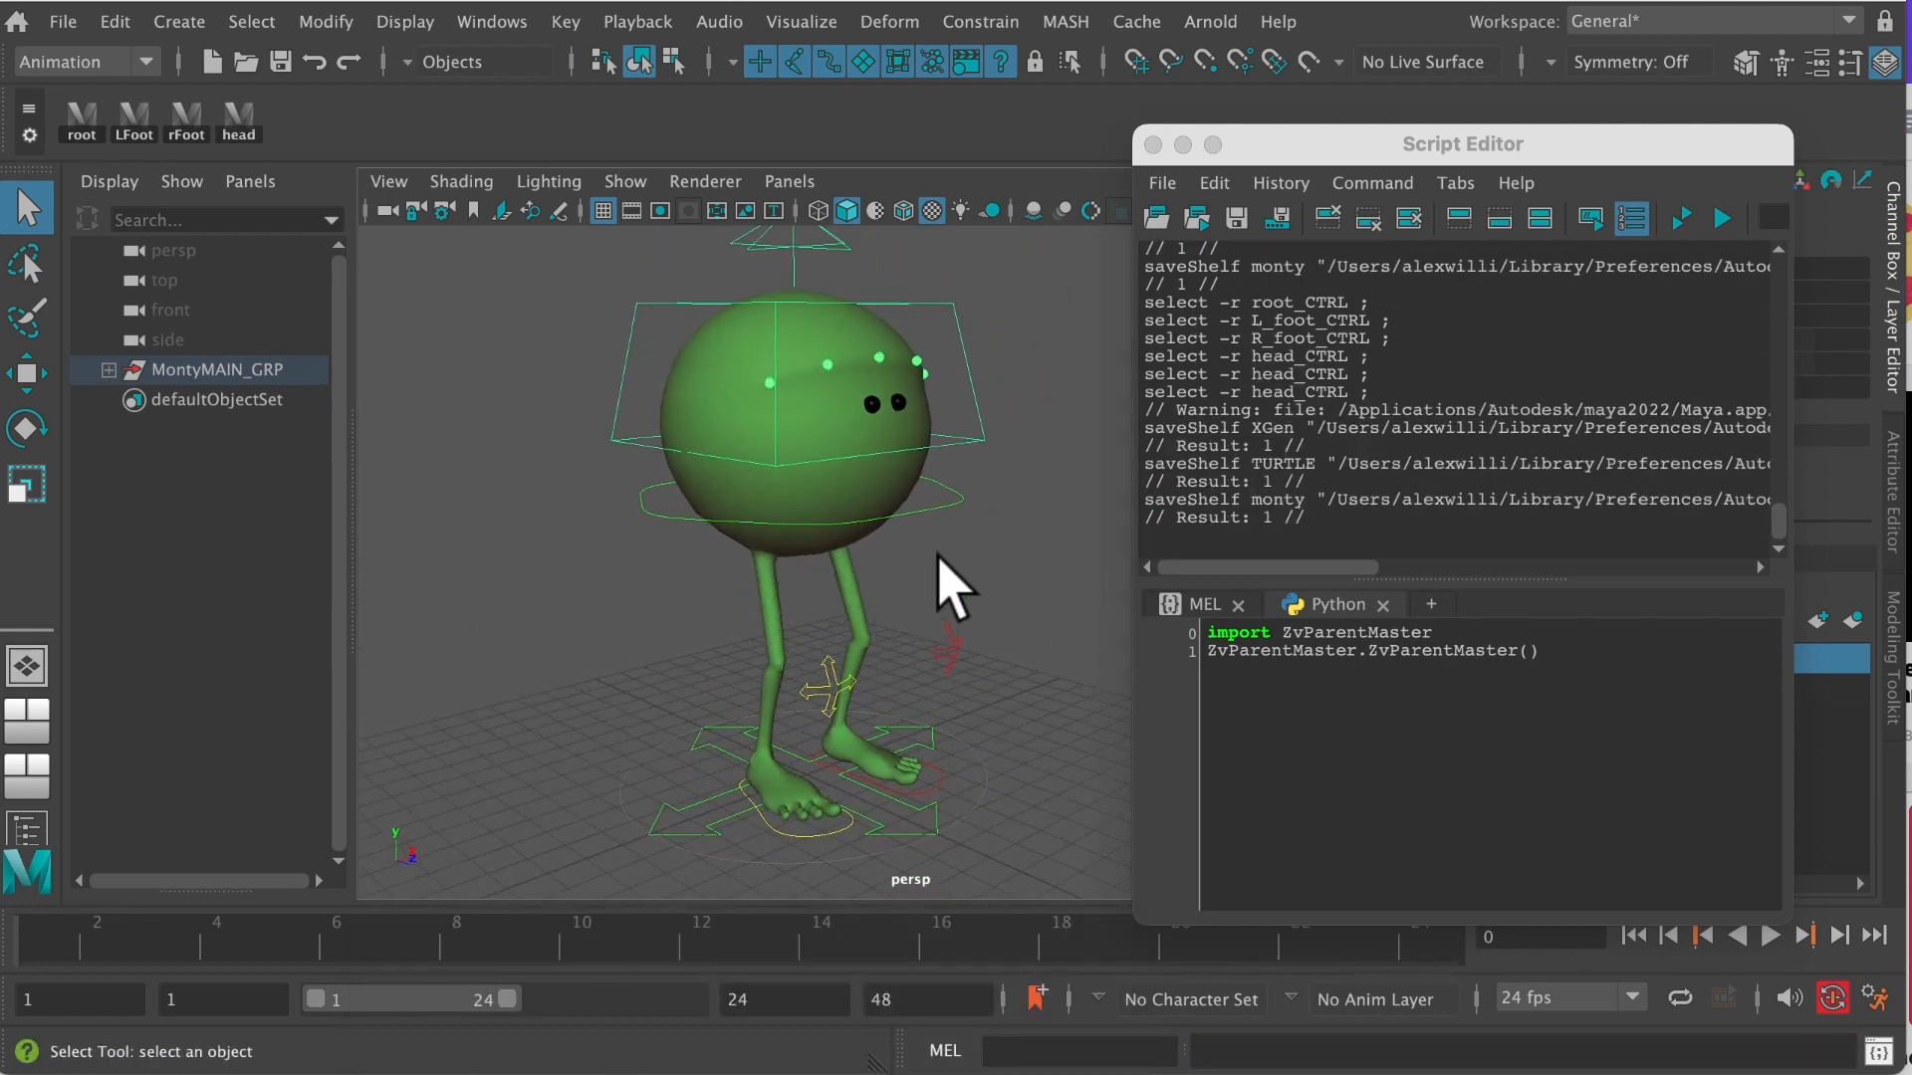
pyautogui.click(1152, 144)
# - Select the right foot control directly in the viewport beside the character's foot
pyautogui.keyDown('alt'); pyautogui.moveTo(1063, 521); pyautogui.dragTo(1059, 521, button='right'); pyautogui.keyUp('alt')
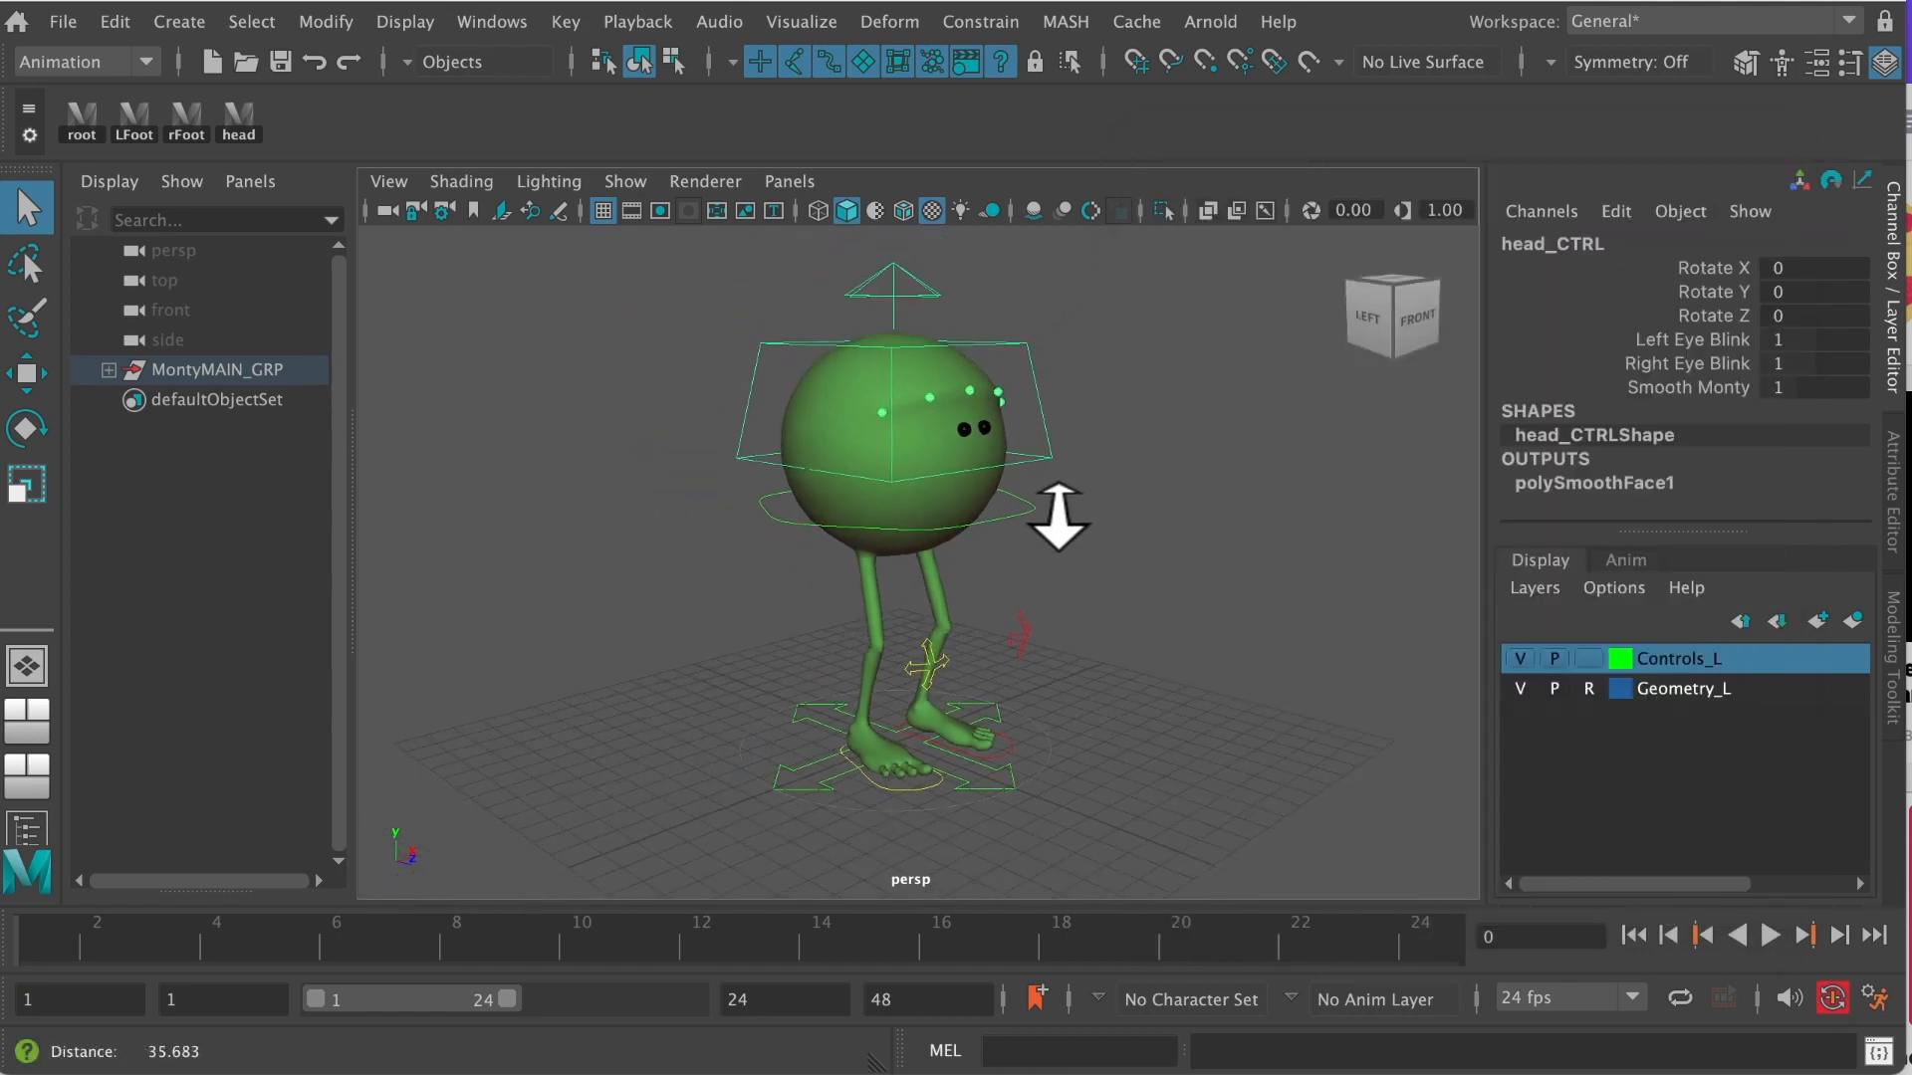
pyautogui.keyDown('alt'); pyautogui.moveTo(1058, 521); pyautogui.dragTo(1062, 648); pyautogui.keyUp('alt')
pyautogui.keyDown('alt'); pyautogui.moveTo(1062, 648); pyautogui.dragTo(1049, 574, button='middle'); pyautogui.keyUp('alt')
pyautogui.keyDown('alt'); pyautogui.moveTo(1048, 575); pyautogui.dragTo(1554, 697, button='right'); pyautogui.keyUp('alt')
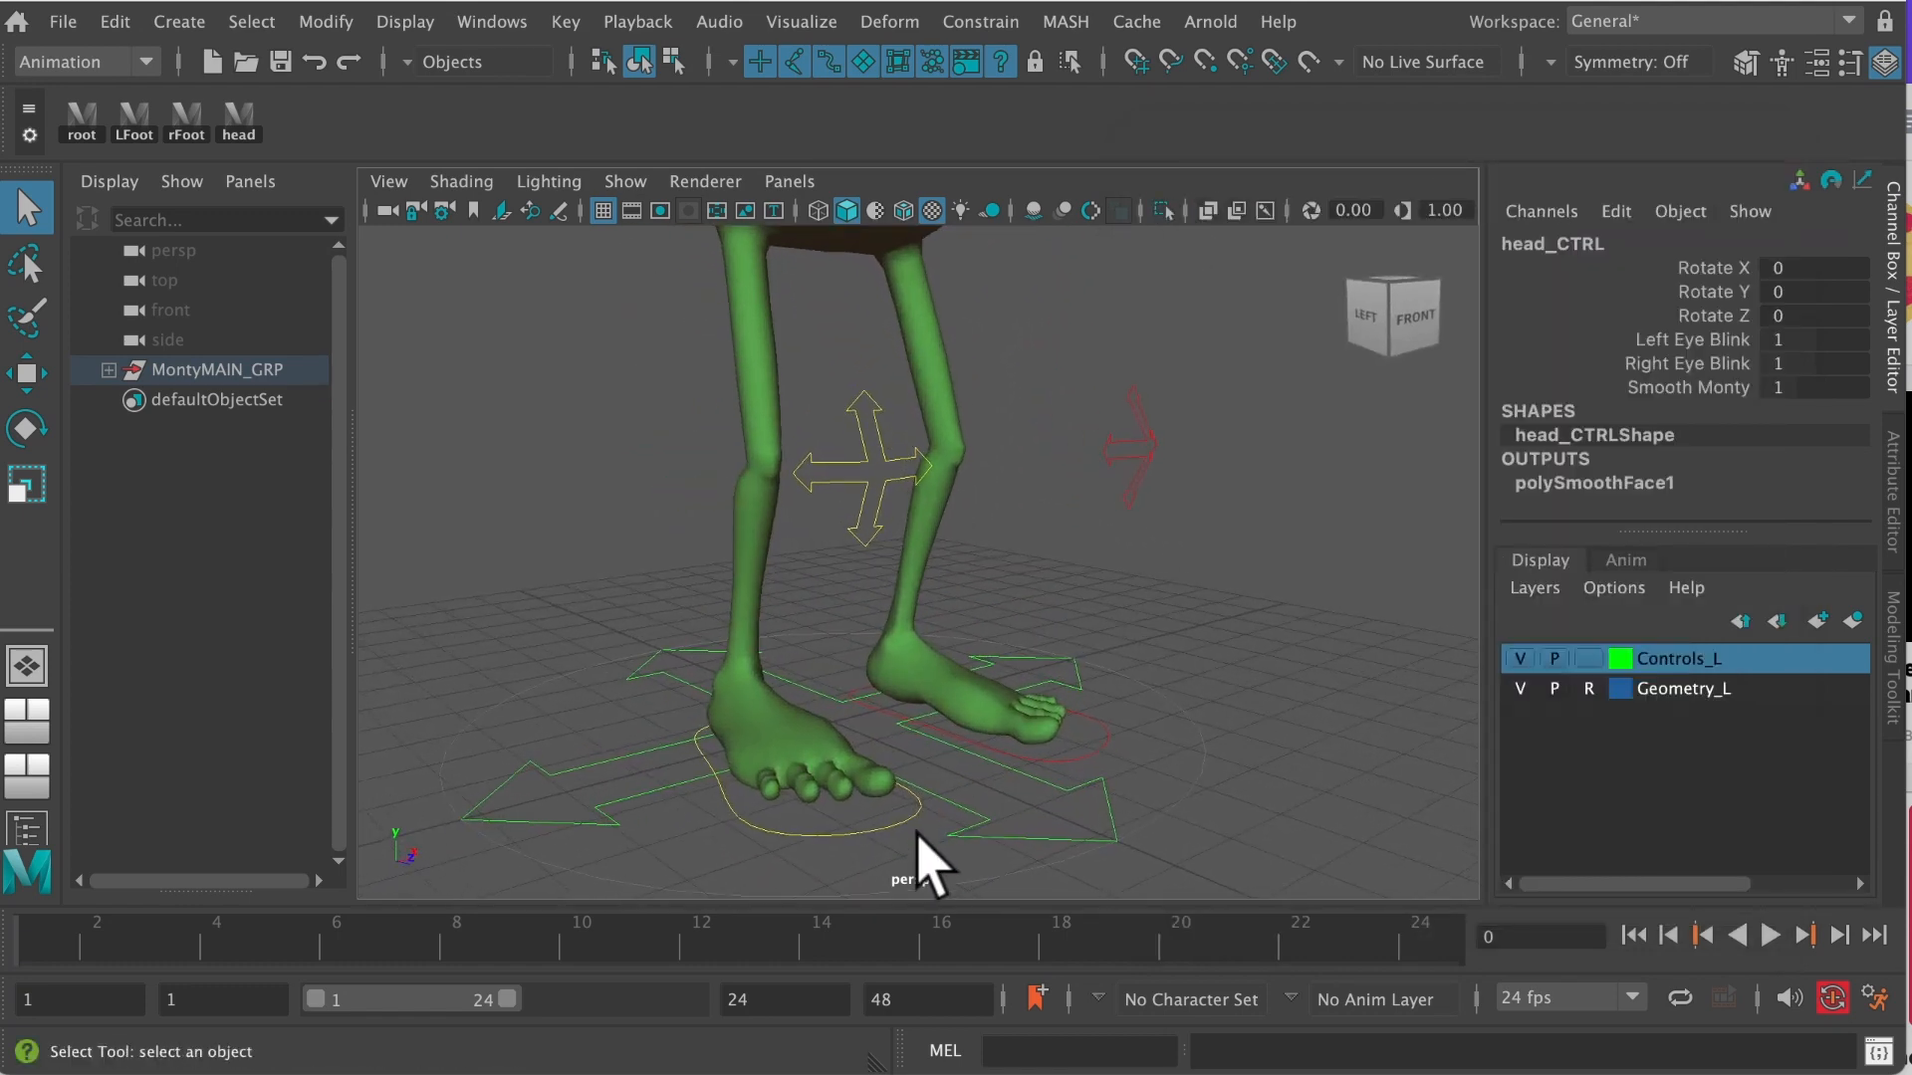
pyautogui.click(854, 837)
# - Select the character's controls through the LFoot, rFoot, head and root shelf buttons in turn, ending with the root control
pyautogui.keyDown('alt'); pyautogui.moveTo(1055, 680); pyautogui.dragTo(836, 610, button='right'); pyautogui.keyUp('alt')
pyautogui.keyDown('alt'); pyautogui.moveTo(836, 609); pyautogui.dragTo(824, 749, button='middle'); pyautogui.keyUp('alt')
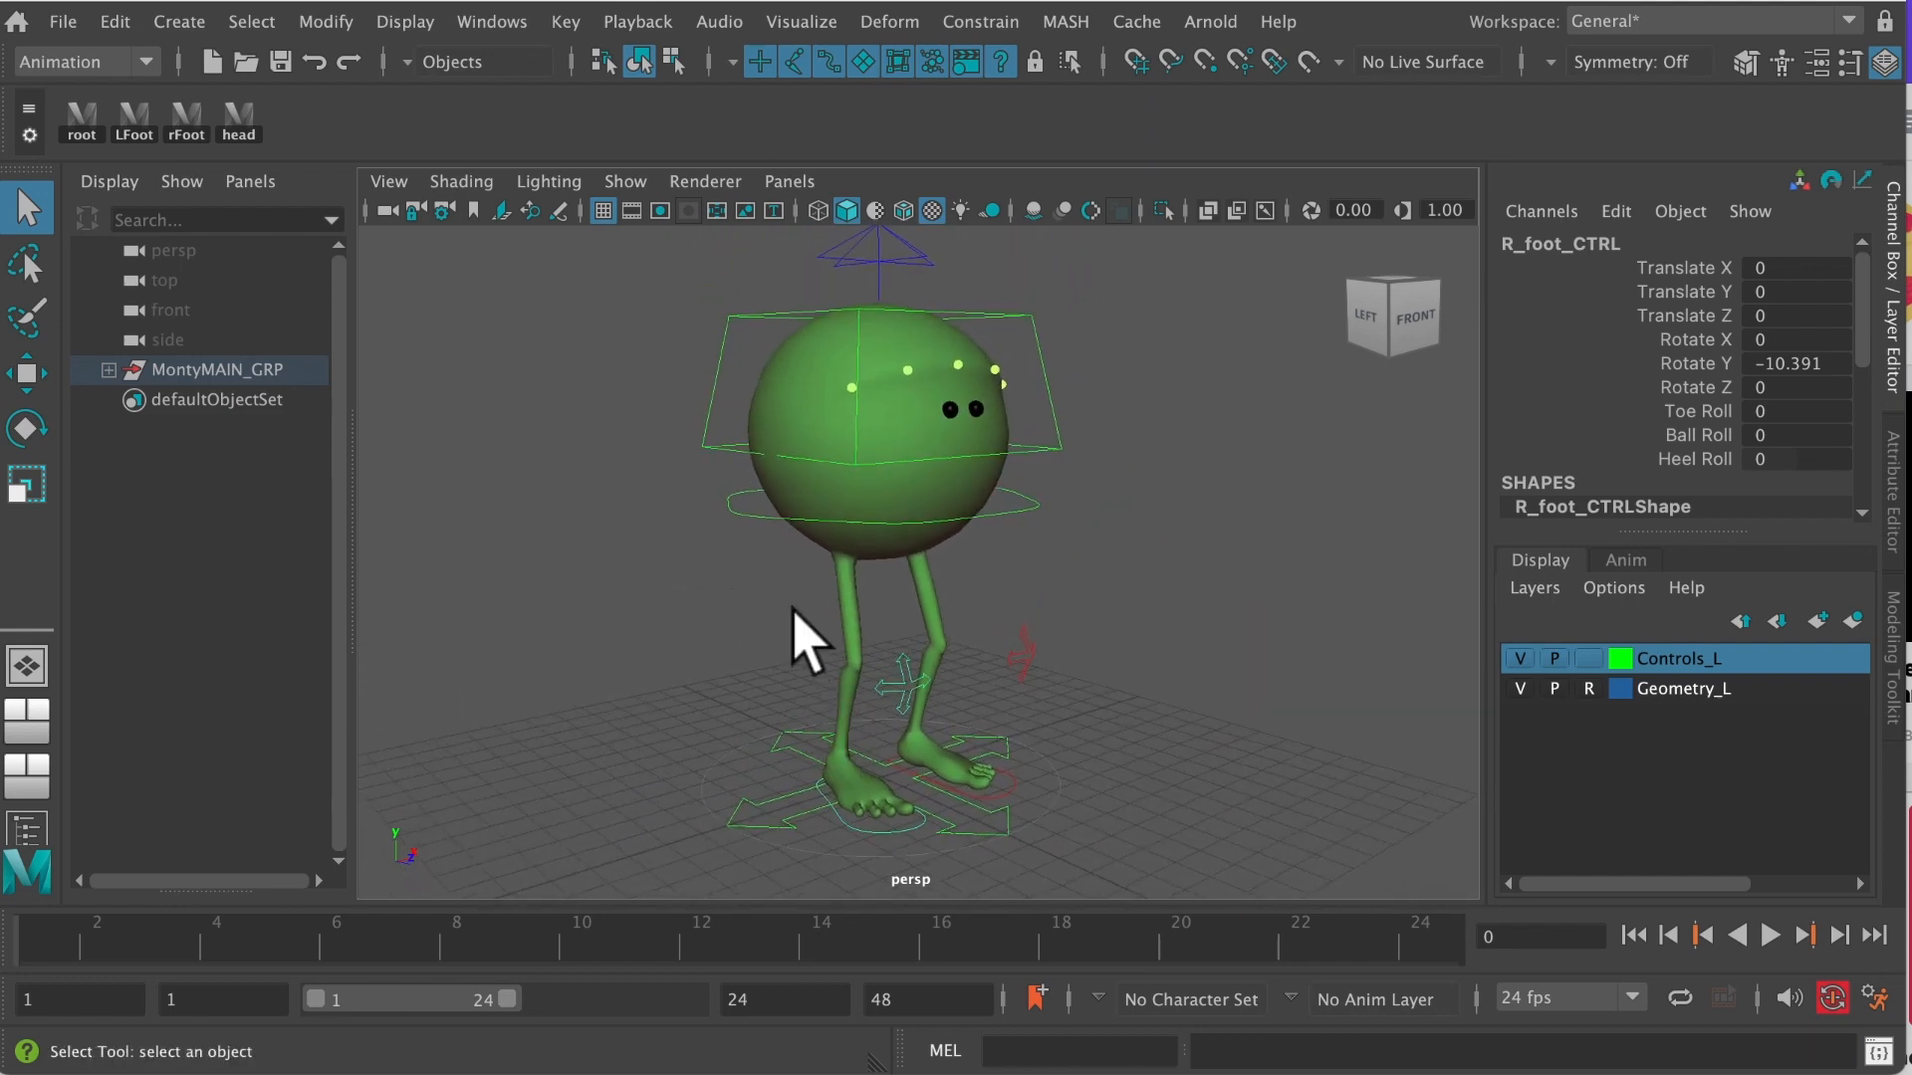
pyautogui.click(145, 122)
pyautogui.click(186, 125)
pyautogui.moveTo(752, 554)
pyautogui.keyDown('alt'); pyautogui.mouseDown(button='middle')
pyautogui.moveTo(880, 547)
pyautogui.moveTo(757, 553)
pyautogui.mouseUp(button='middle'); pyautogui.keyUp('alt')
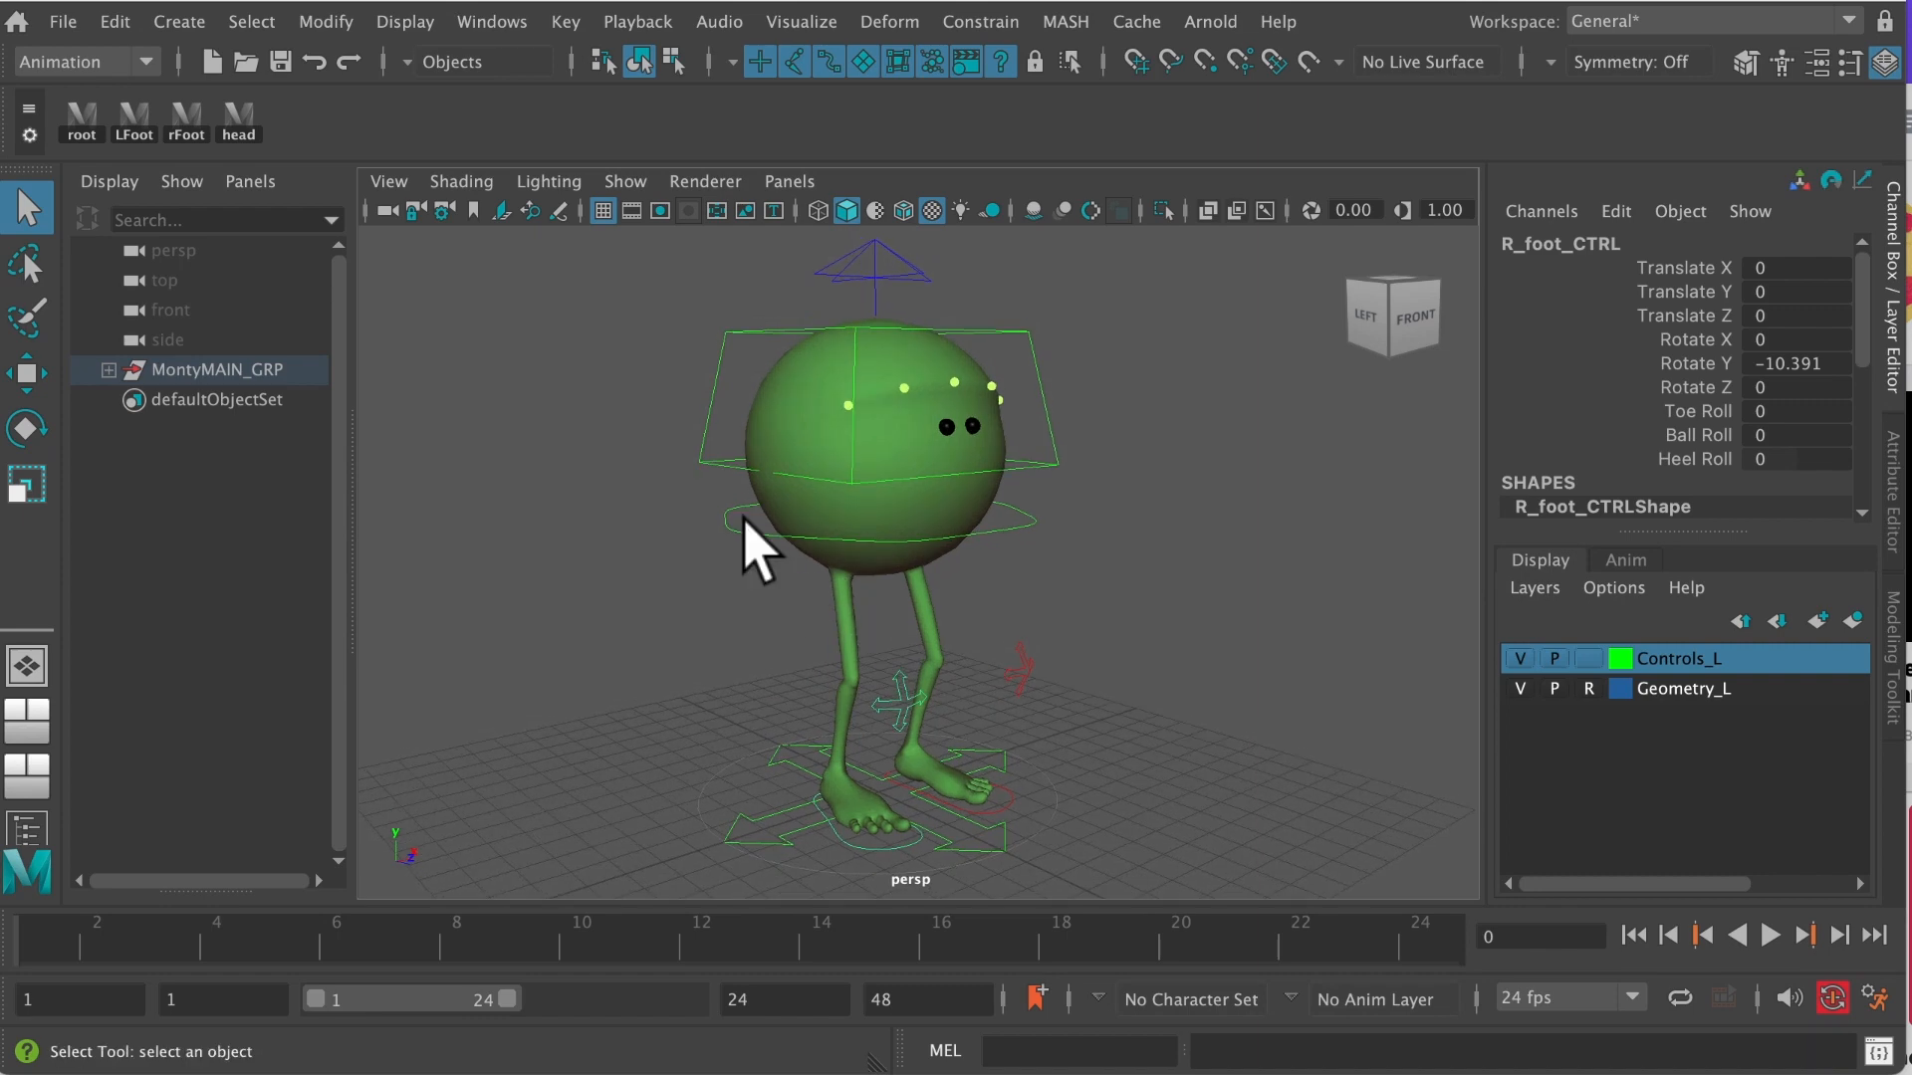
pyautogui.click(239, 125)
pyautogui.click(79, 138)
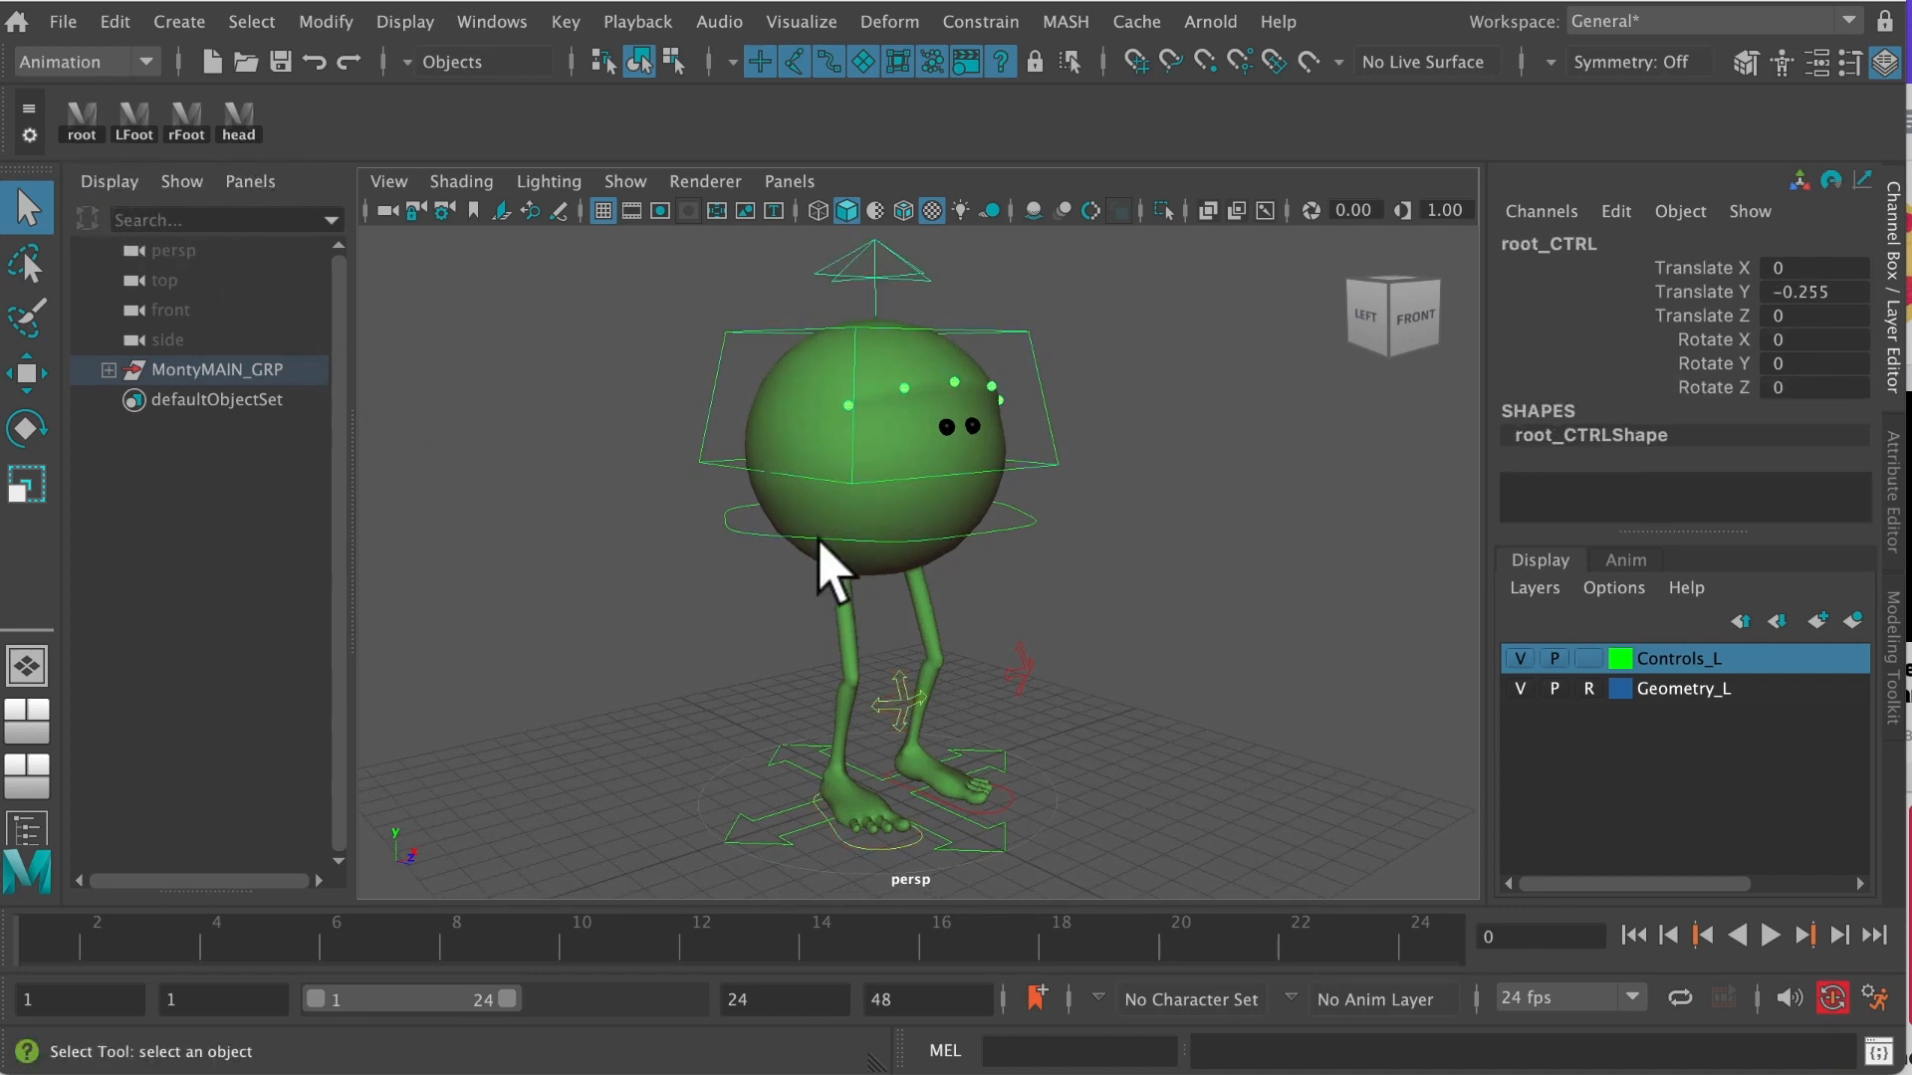
# - Activate the Move tool on the selected root control
pyautogui.keyDown('alt'); pyautogui.moveTo(901, 560); pyautogui.dragTo(900, 604, button='middle'); pyautogui.keyUp('alt')
pyautogui.scroll(1, 916, 605)
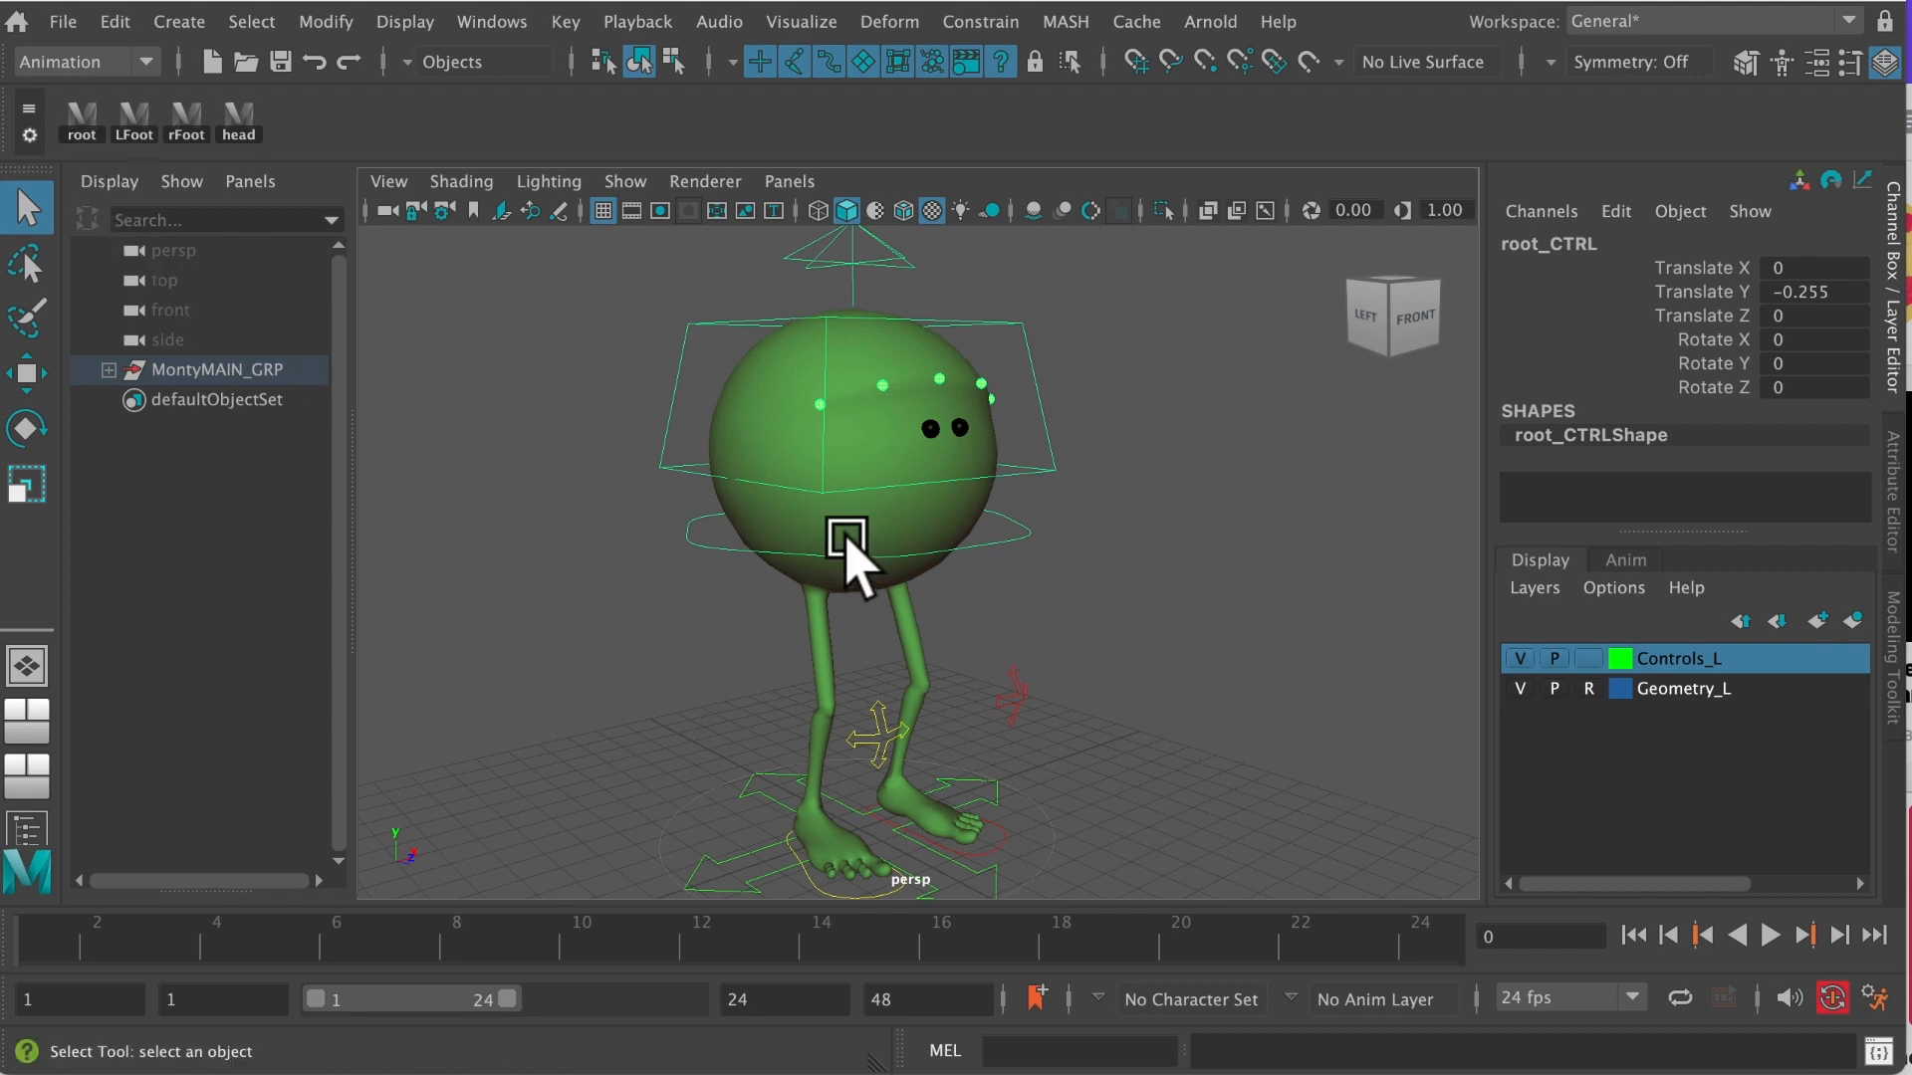
pyautogui.press('w')
pyautogui.keyDown('alt'); pyautogui.moveTo(823, 647); pyautogui.dragTo(998, 612, button='middle'); pyautogui.keyUp('alt')
pyautogui.moveTo(998, 612)
pyautogui.keyDown('alt'); pyautogui.mouseDown()
pyautogui.moveTo(990, 627)
pyautogui.moveTo(1015, 572)
pyautogui.moveTo(965, 598)
pyautogui.moveTo(988, 640)
pyautogui.mouseUp(); pyautogui.keyUp('alt')
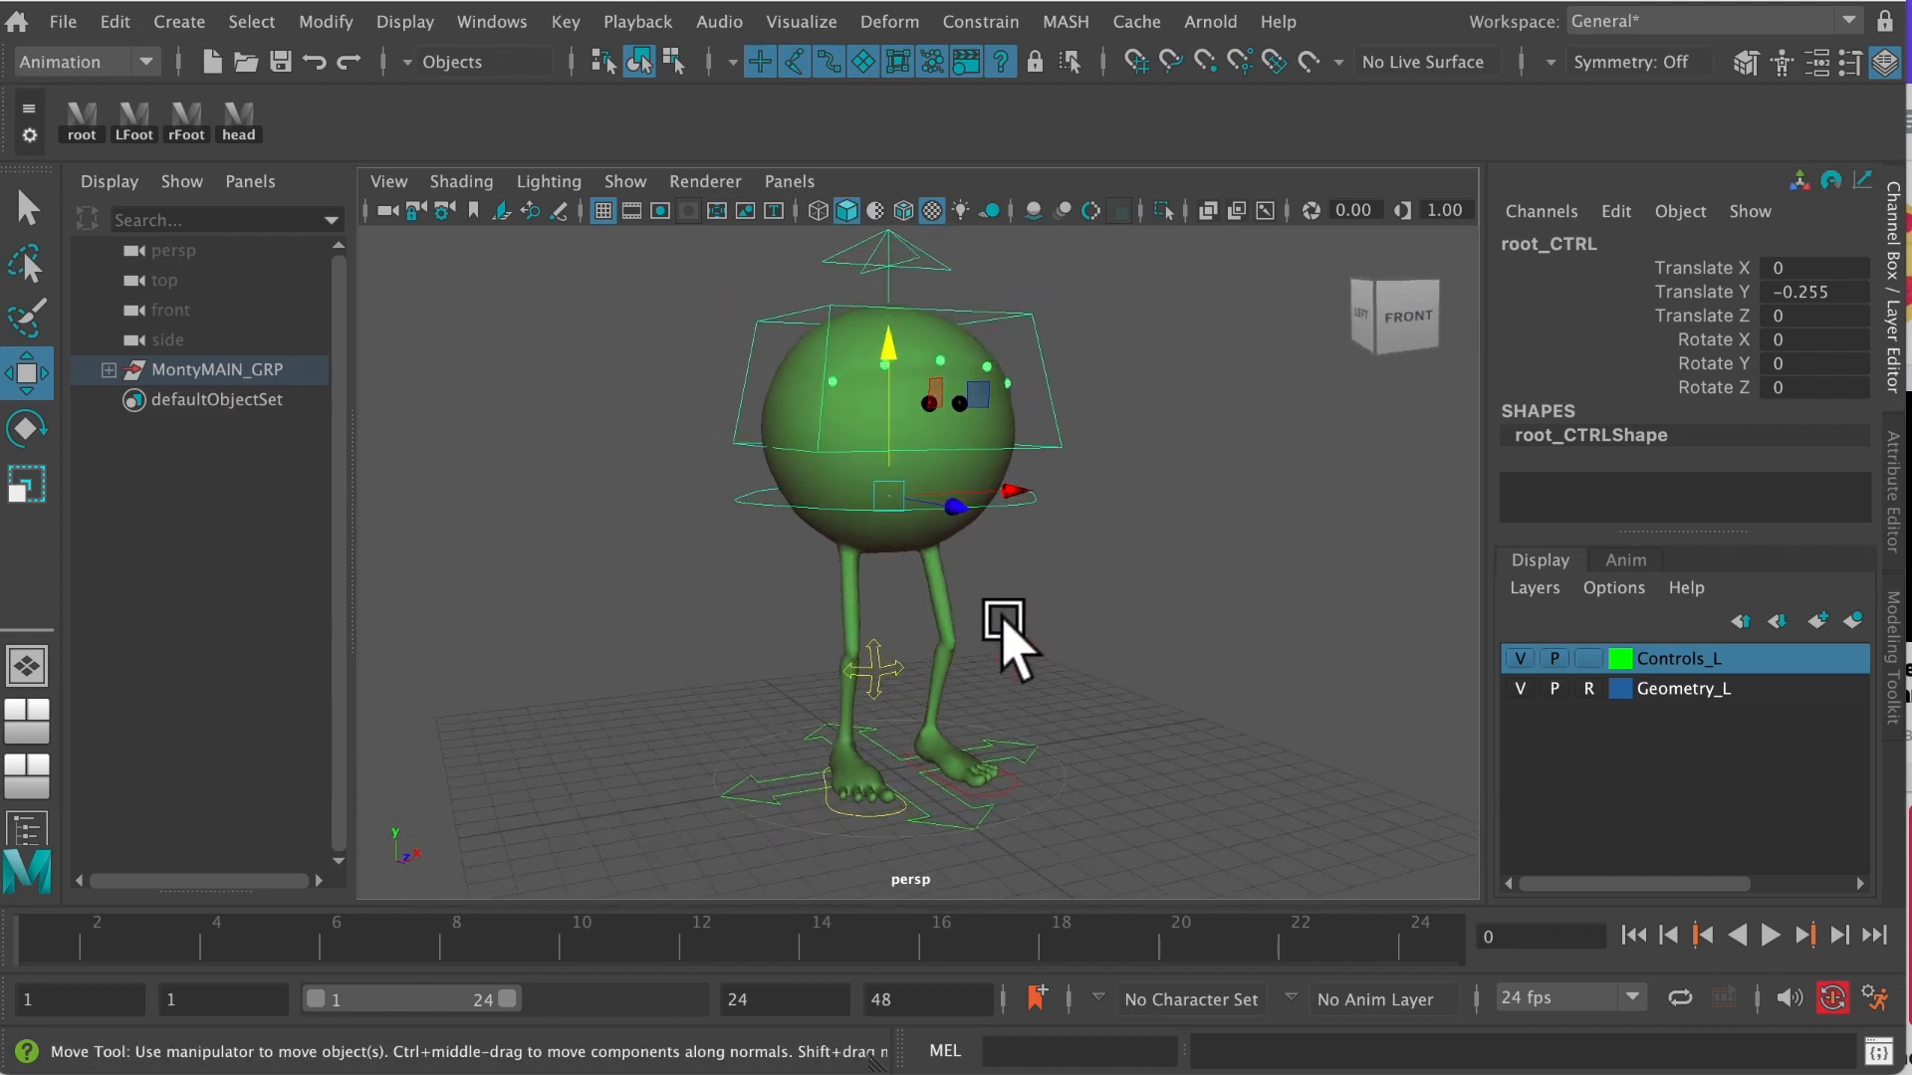